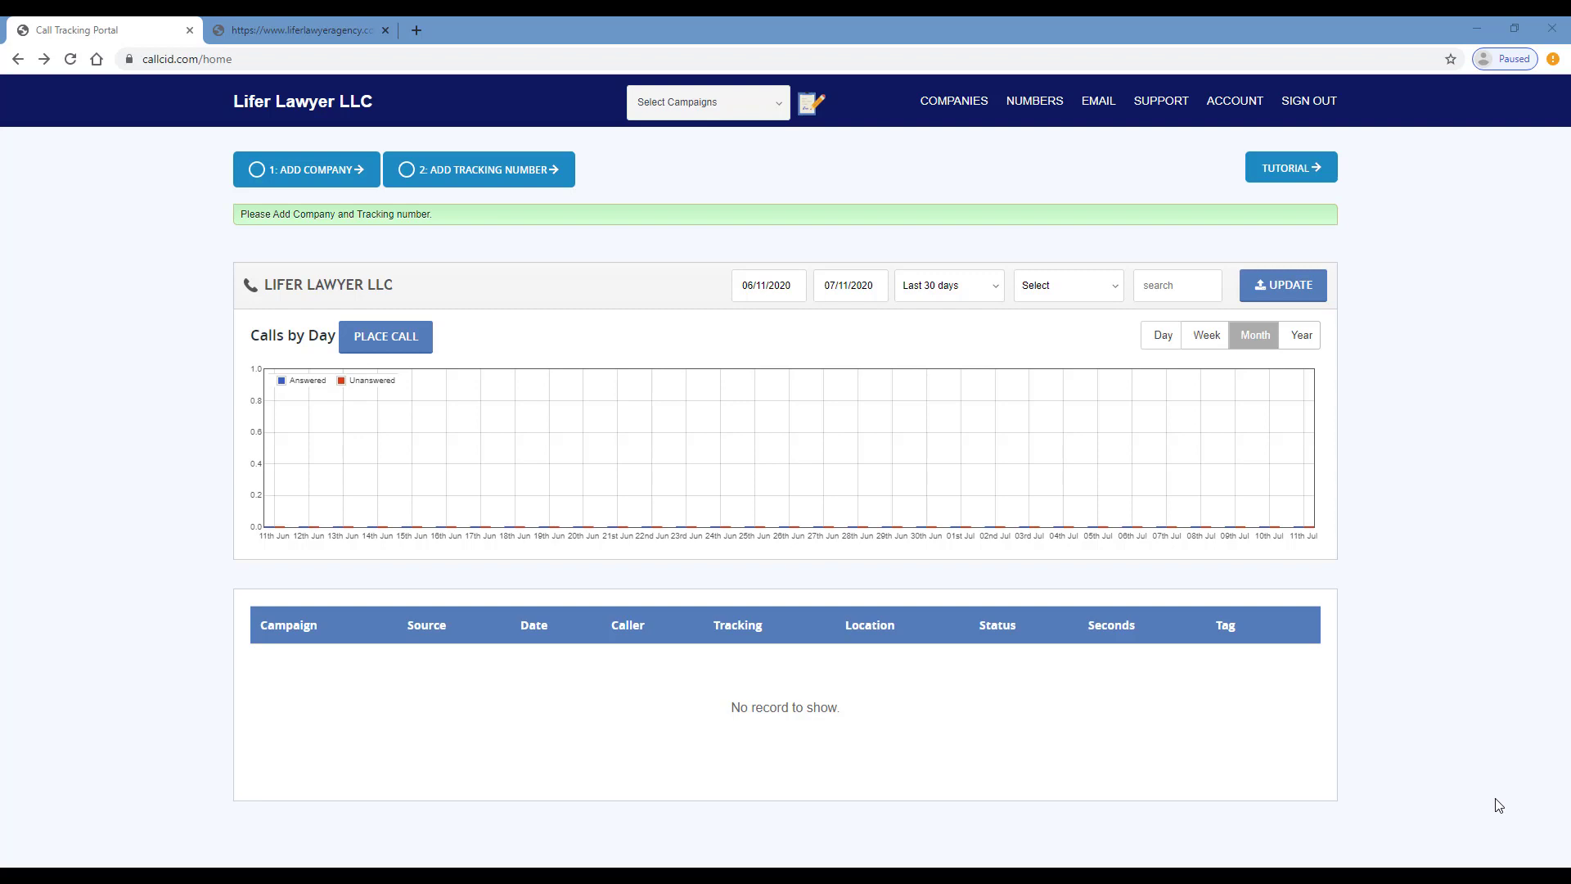
Fill the new-company form with name Lifer Lawyer LLC, its business phone number and contact e-mail
{"action": "left_click", "coordinate": [336, 182]}
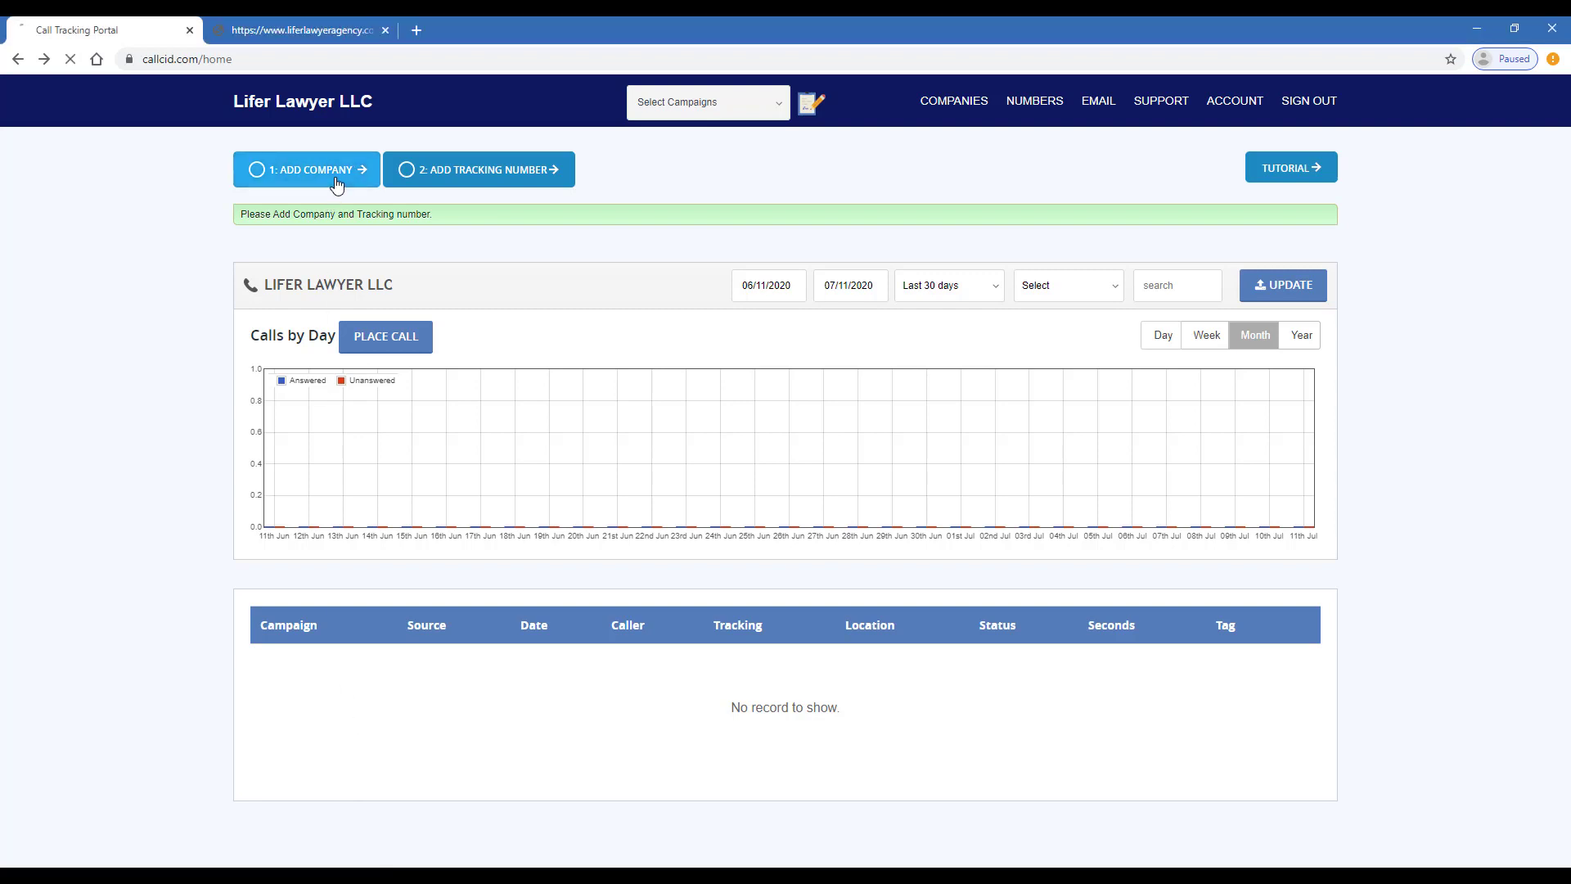
{"action": "left_click", "coordinate": [425, 428]}
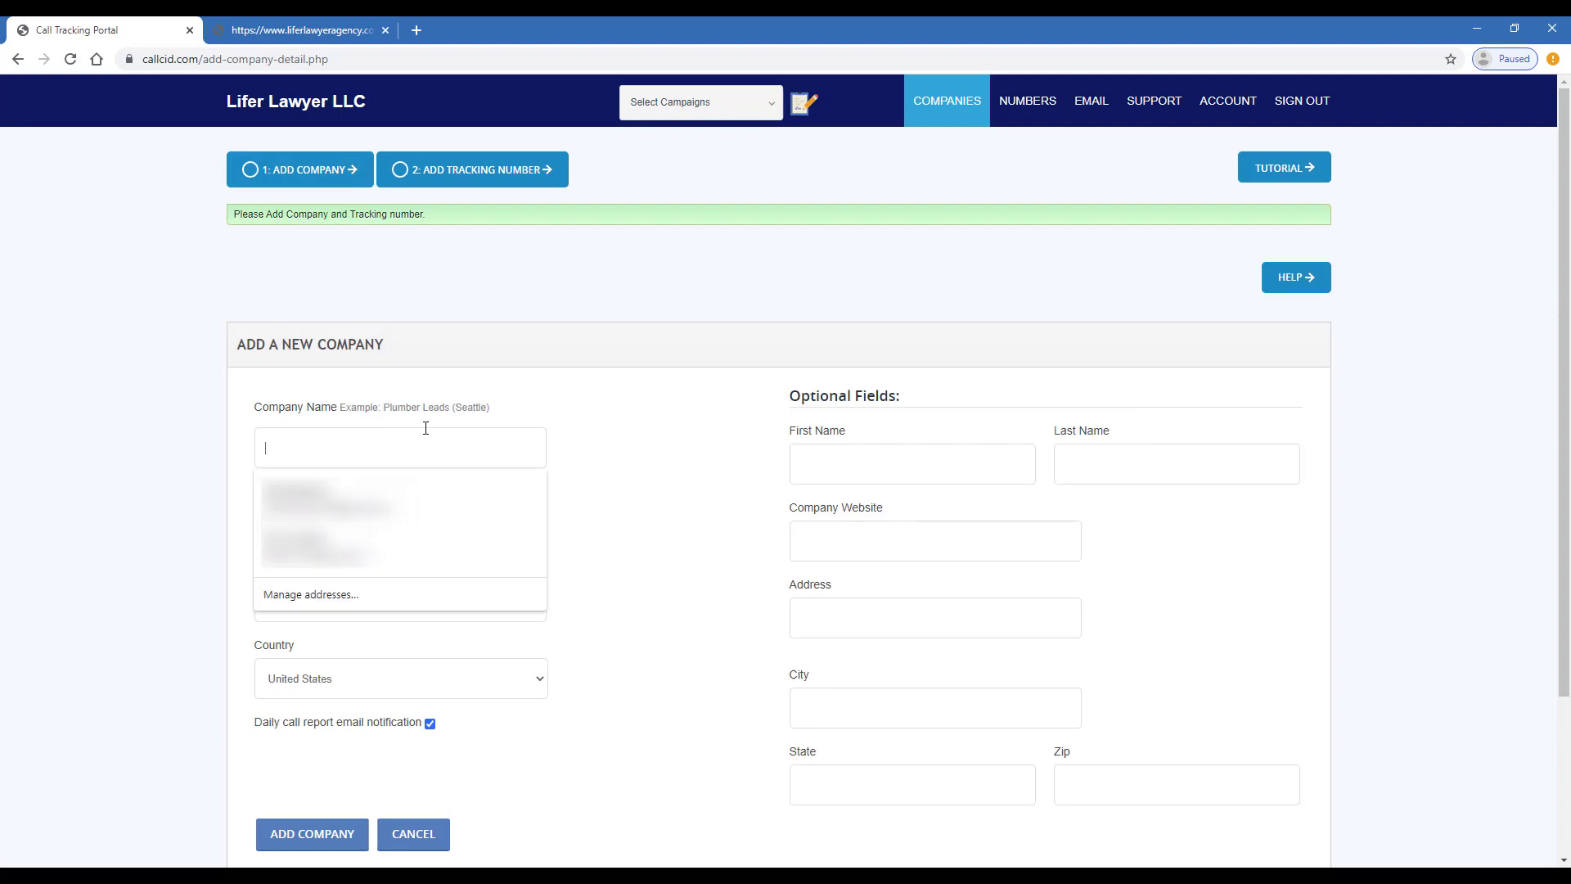
{"action": "type", "text": "Lifer "}
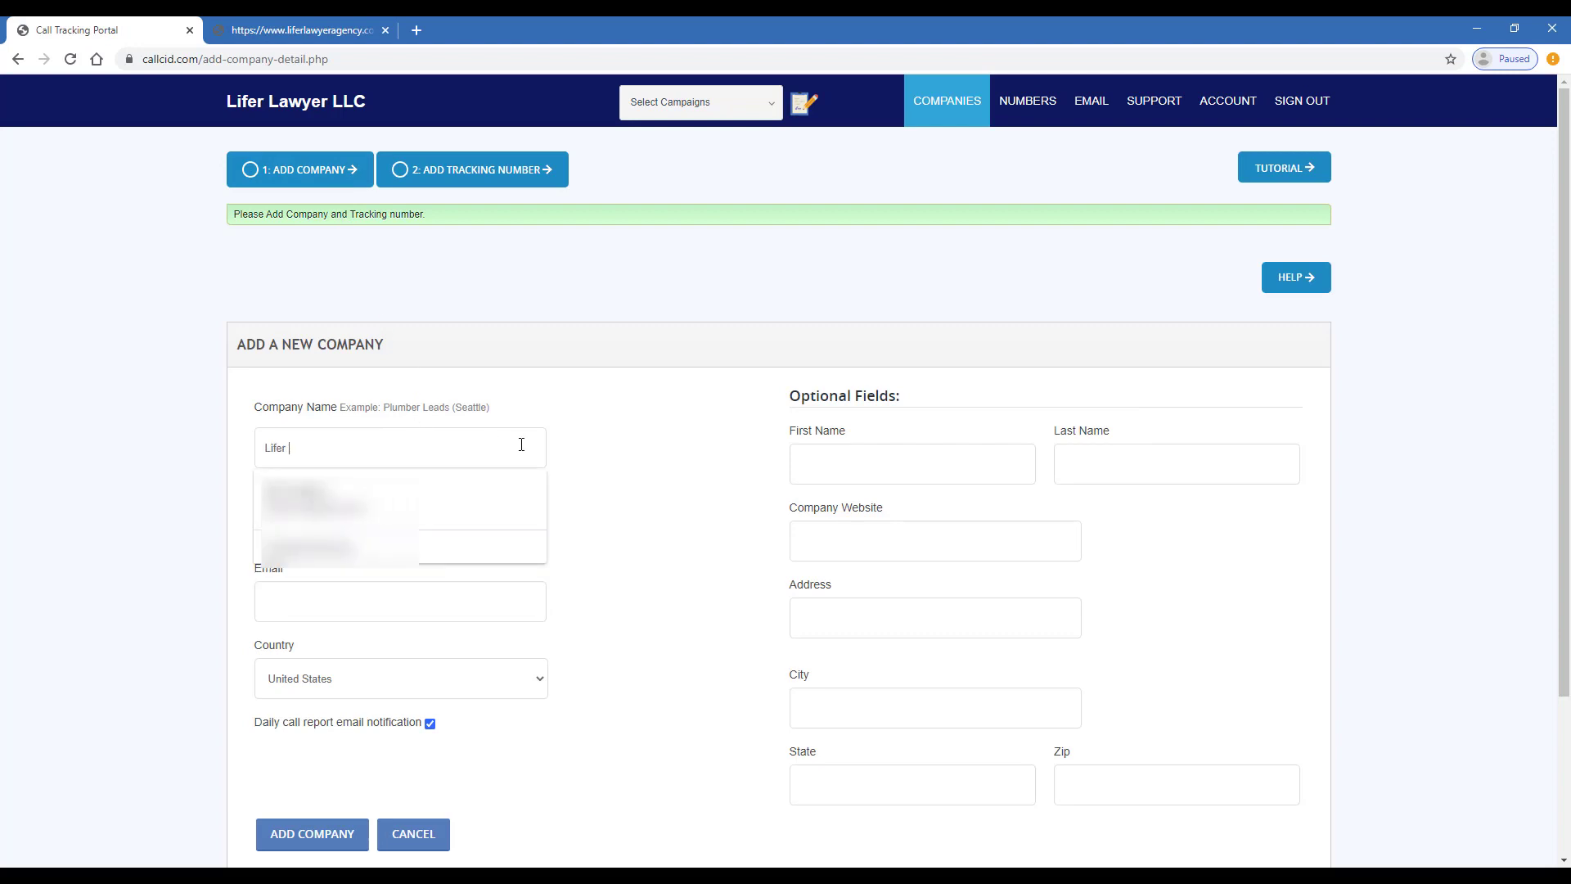
{"action": "type", "text": "Lawyer"}
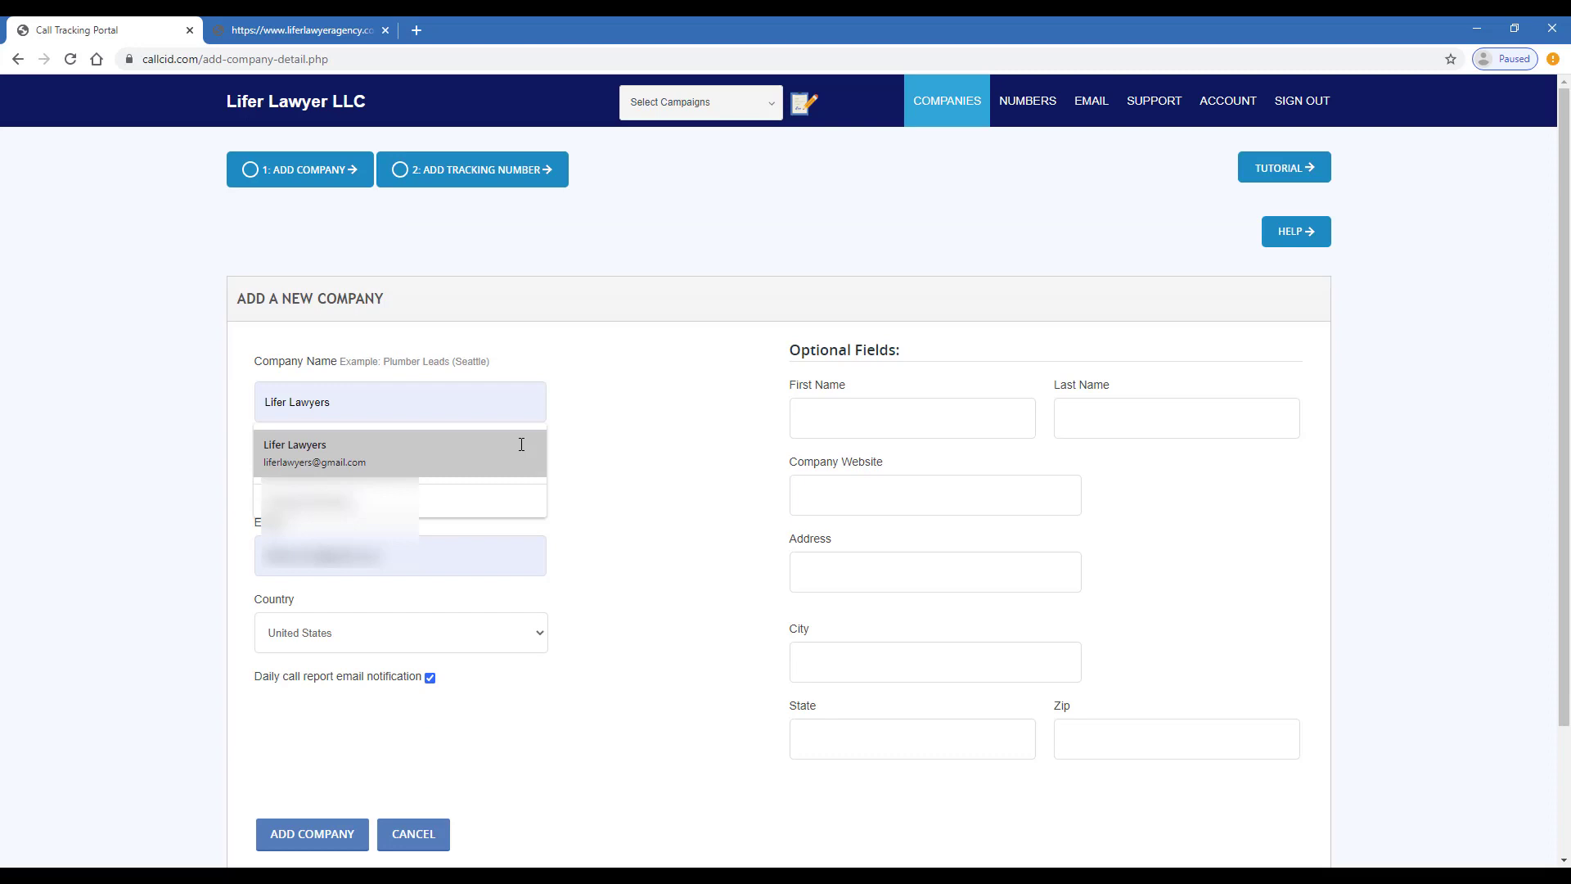
{"action": "type", "text": " LLC"}
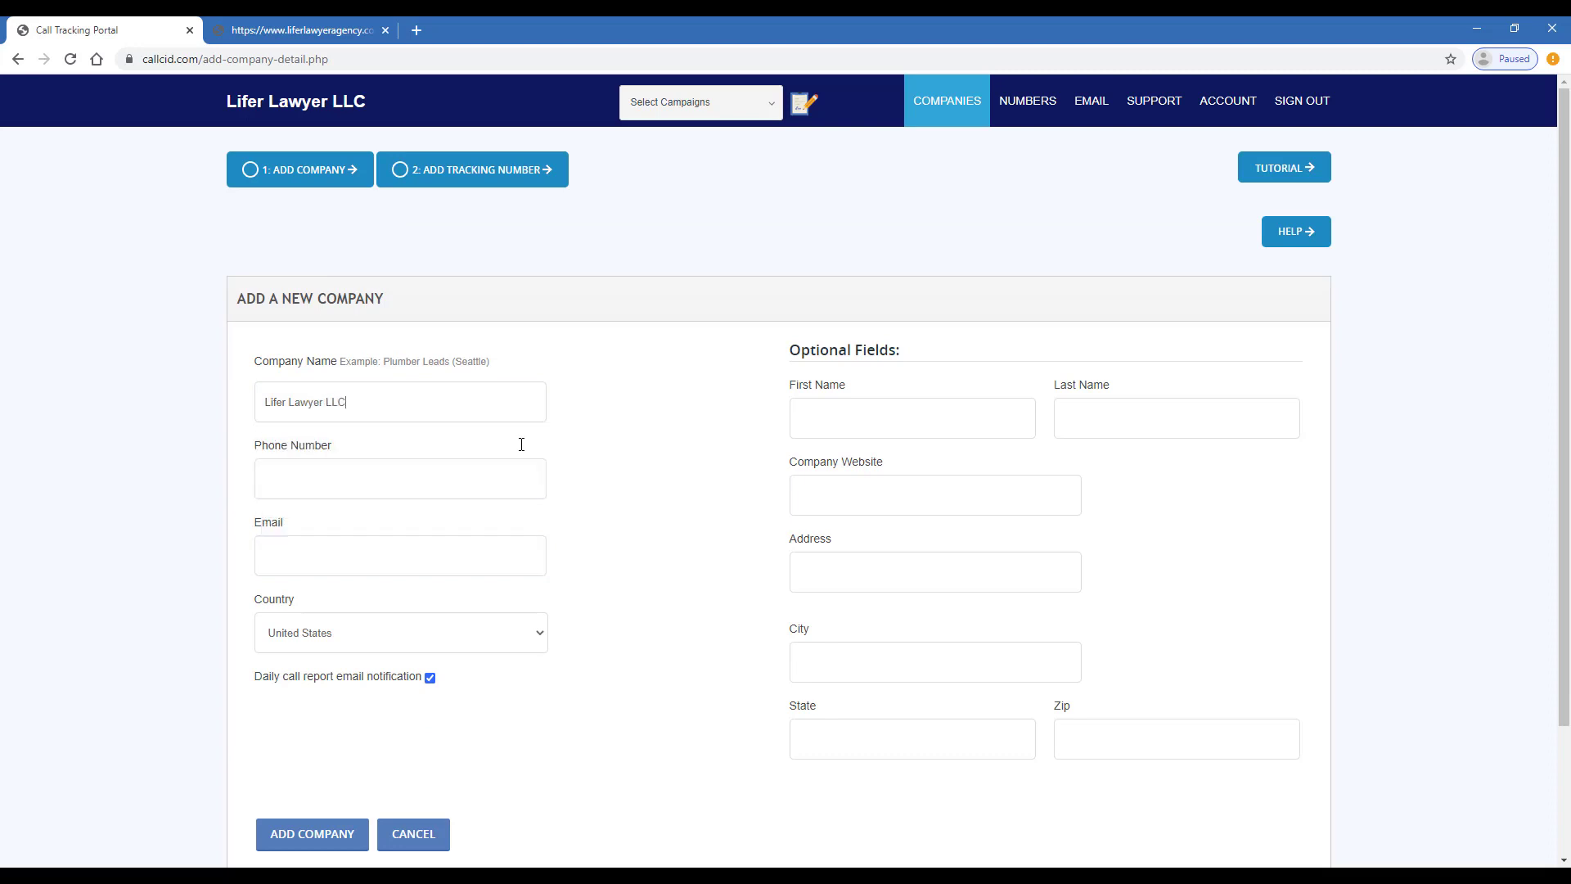
{"action": "left_click", "coordinate": [485, 473]}
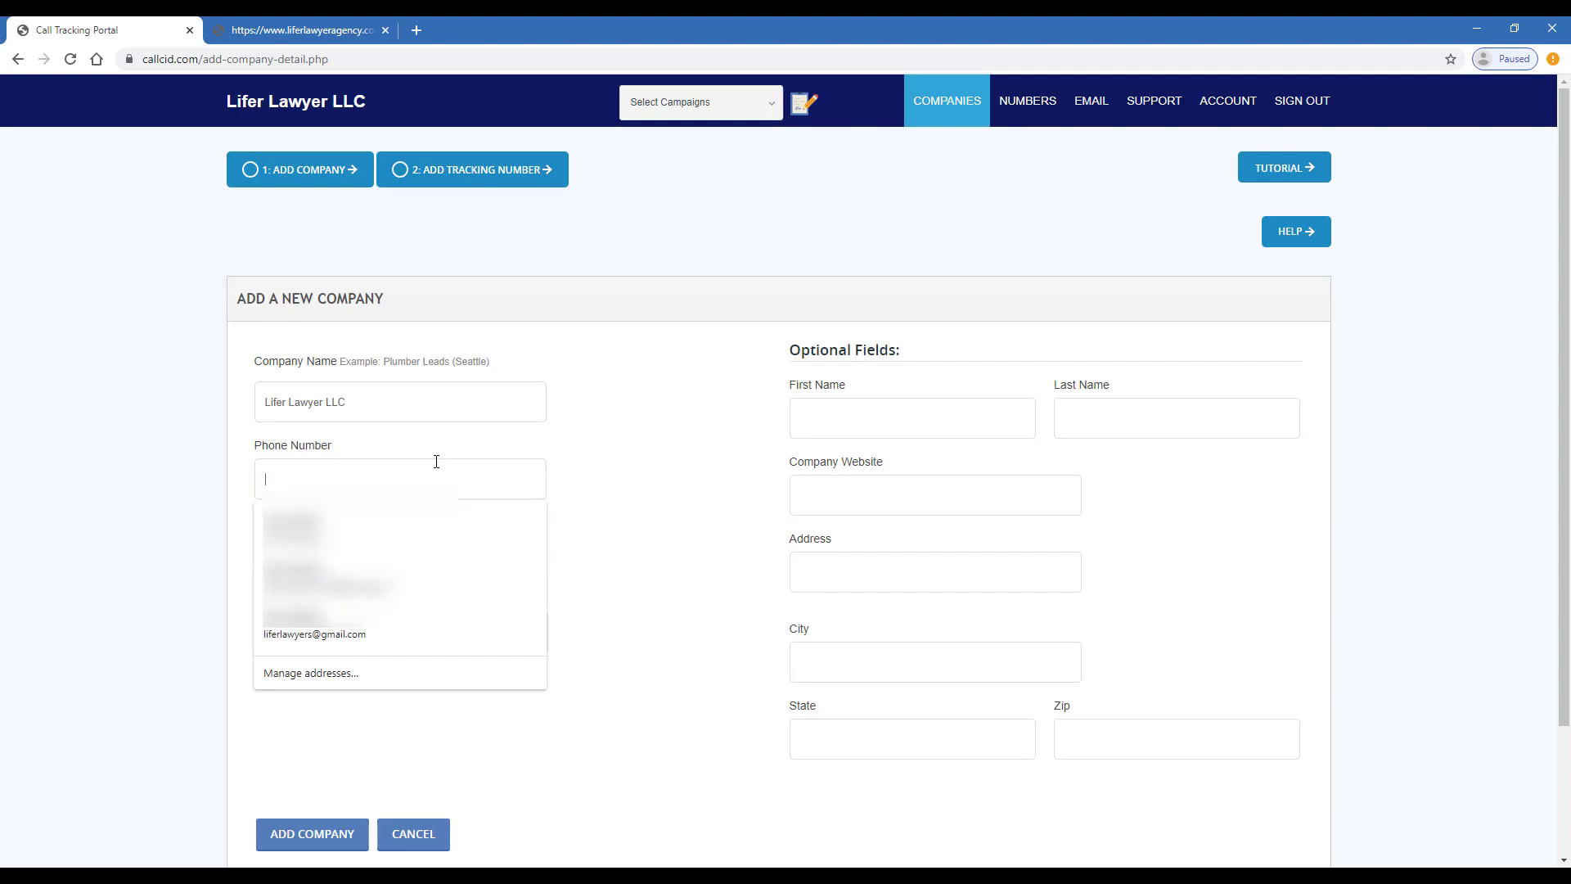
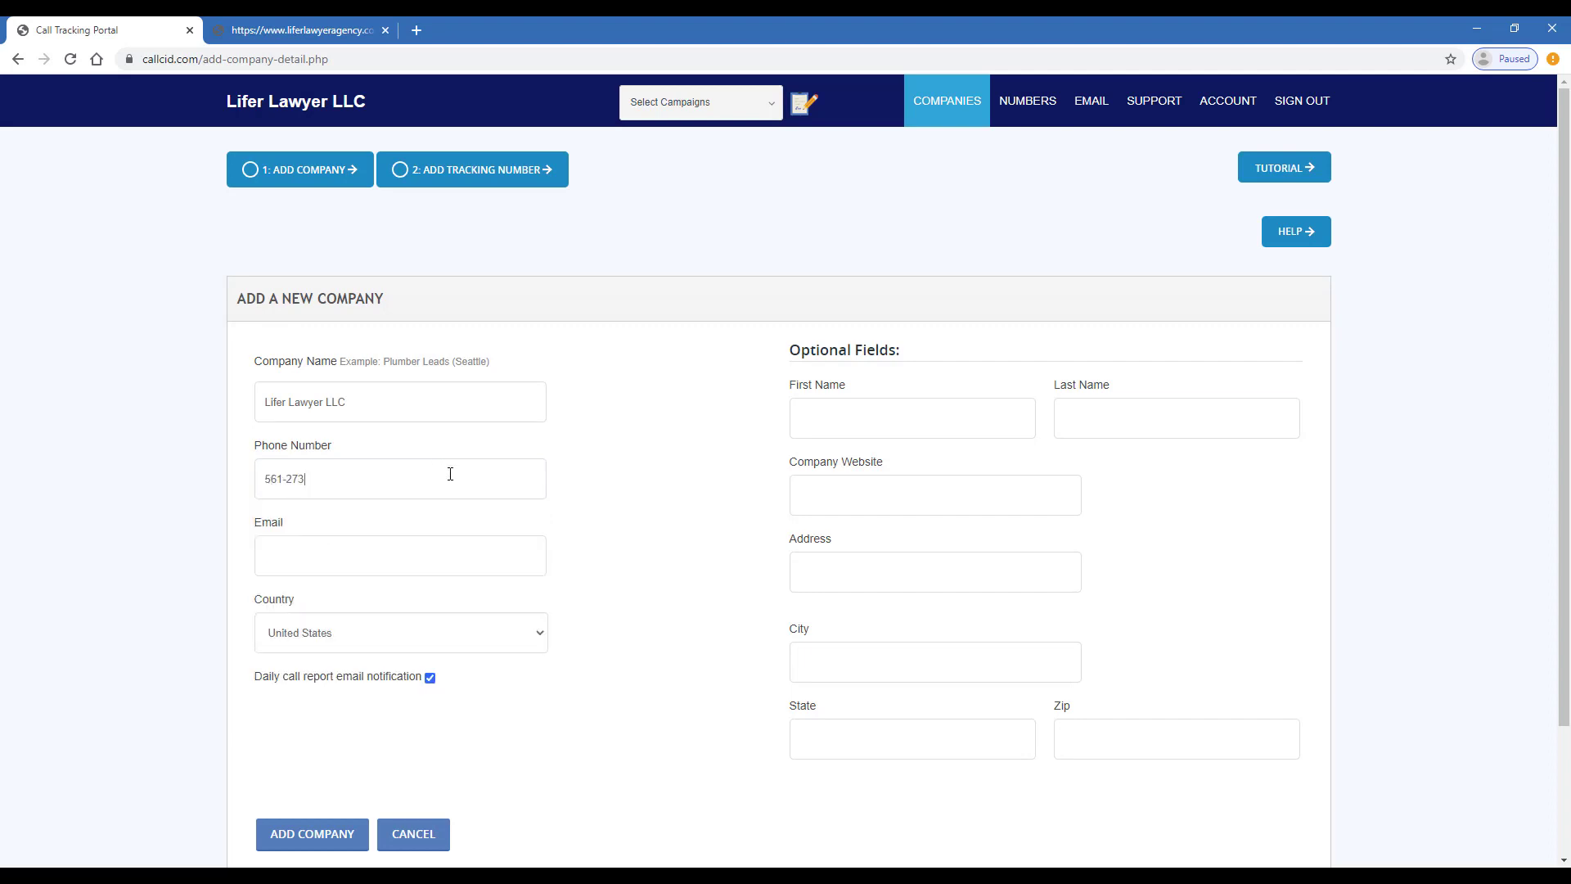
{"action": "left_click", "coordinate": [434, 557]}
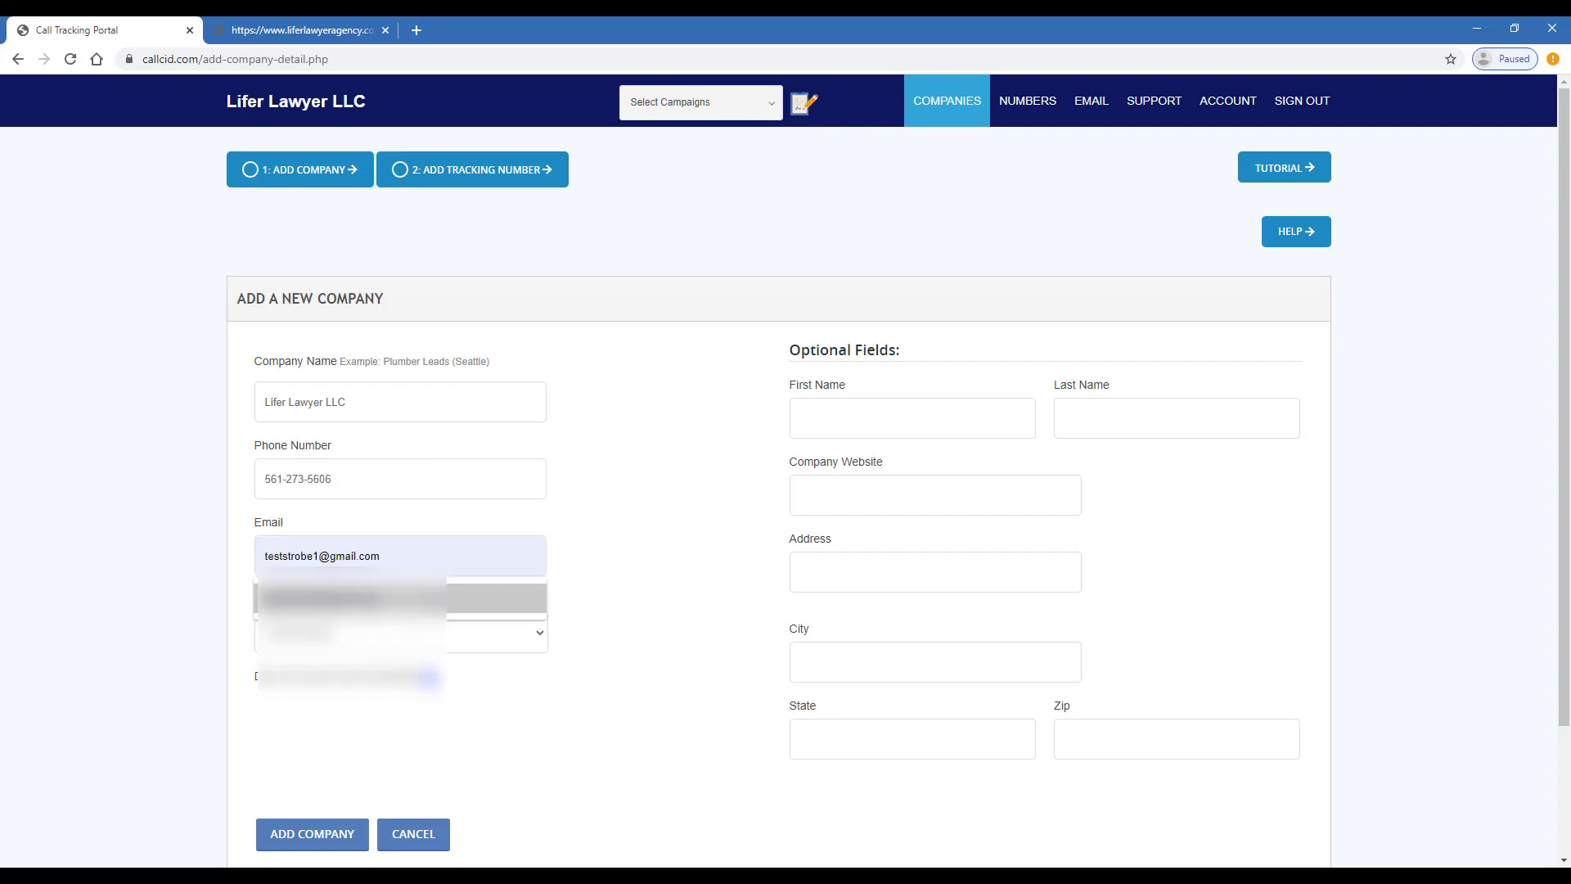
{"action": "left_click", "coordinate": [434, 590]}
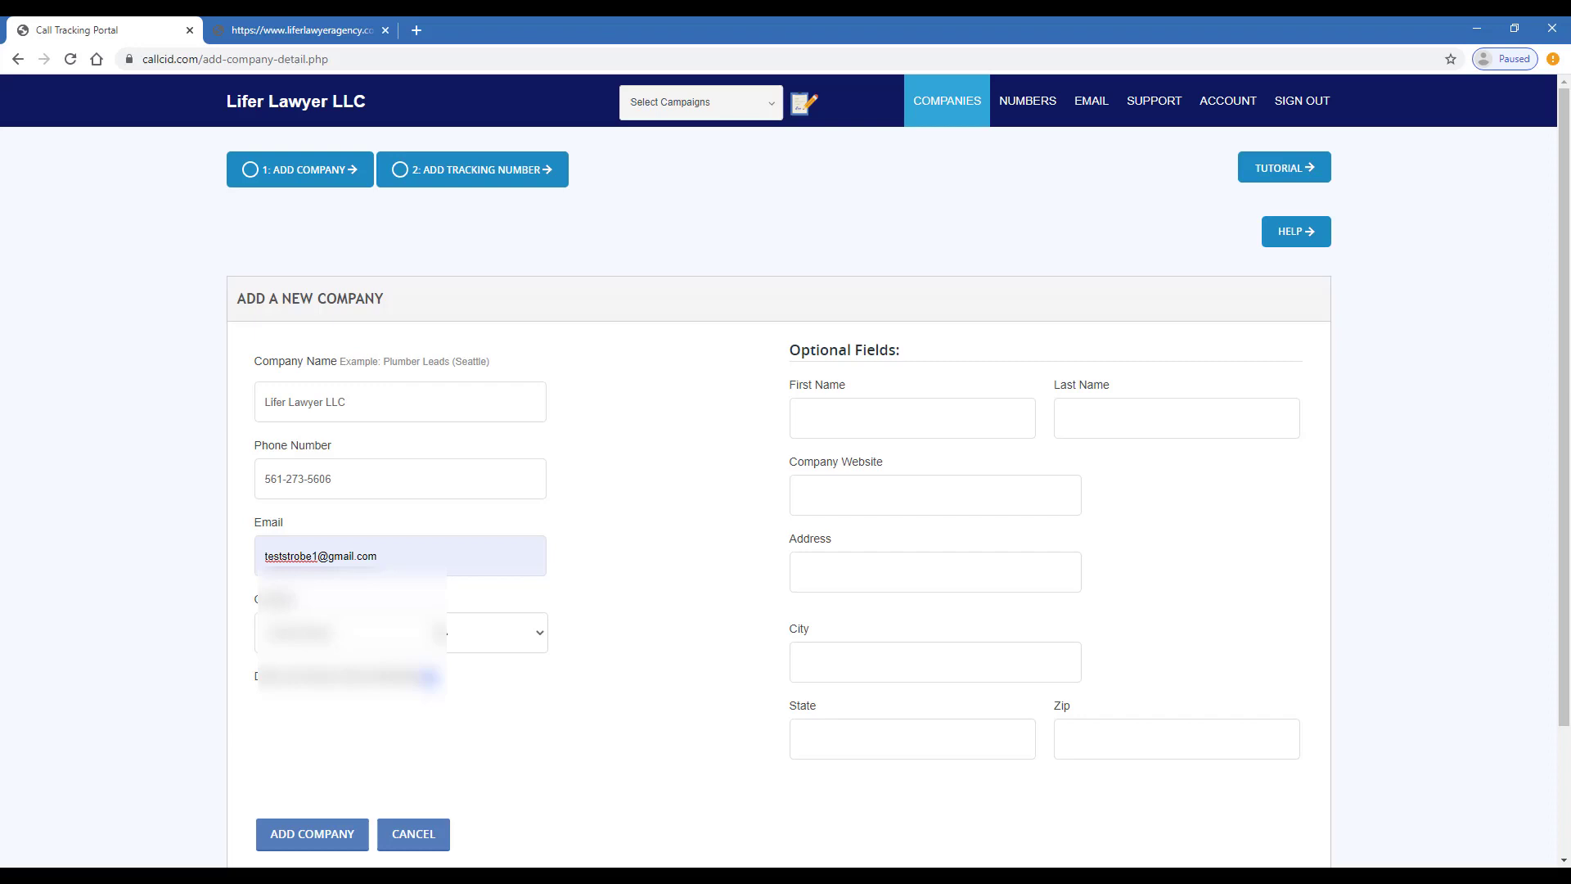
{"action": "scroll", "coordinate": [455, 647], "scroll_direction": "down", "scroll_amount": 1}
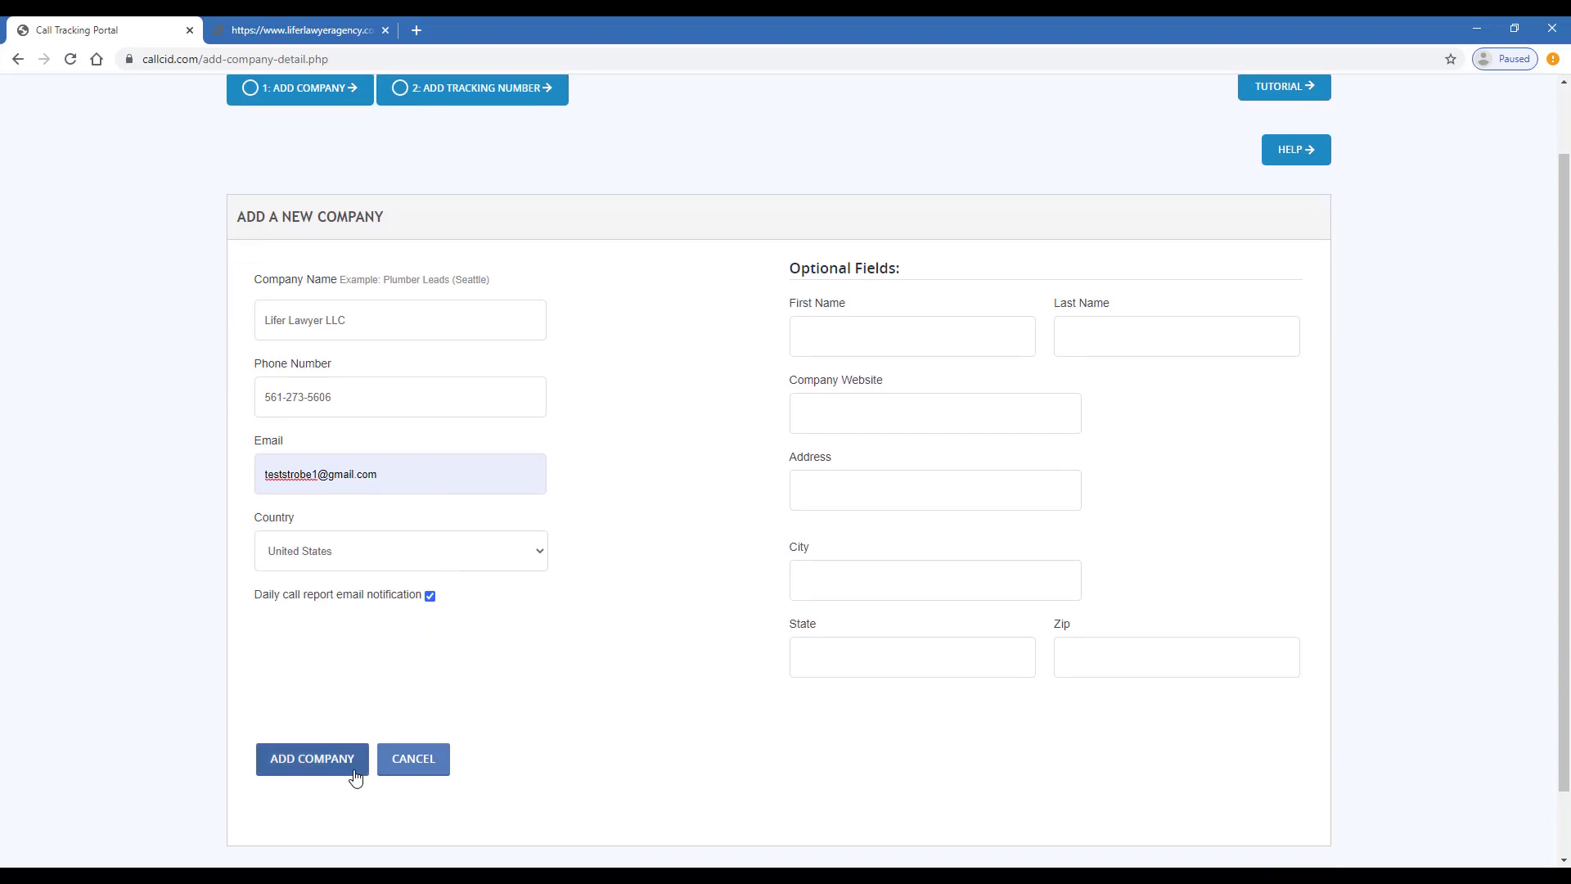
Submit the new company and search available local numbers in area code 954
{"action": "left_click", "coordinate": [355, 776]}
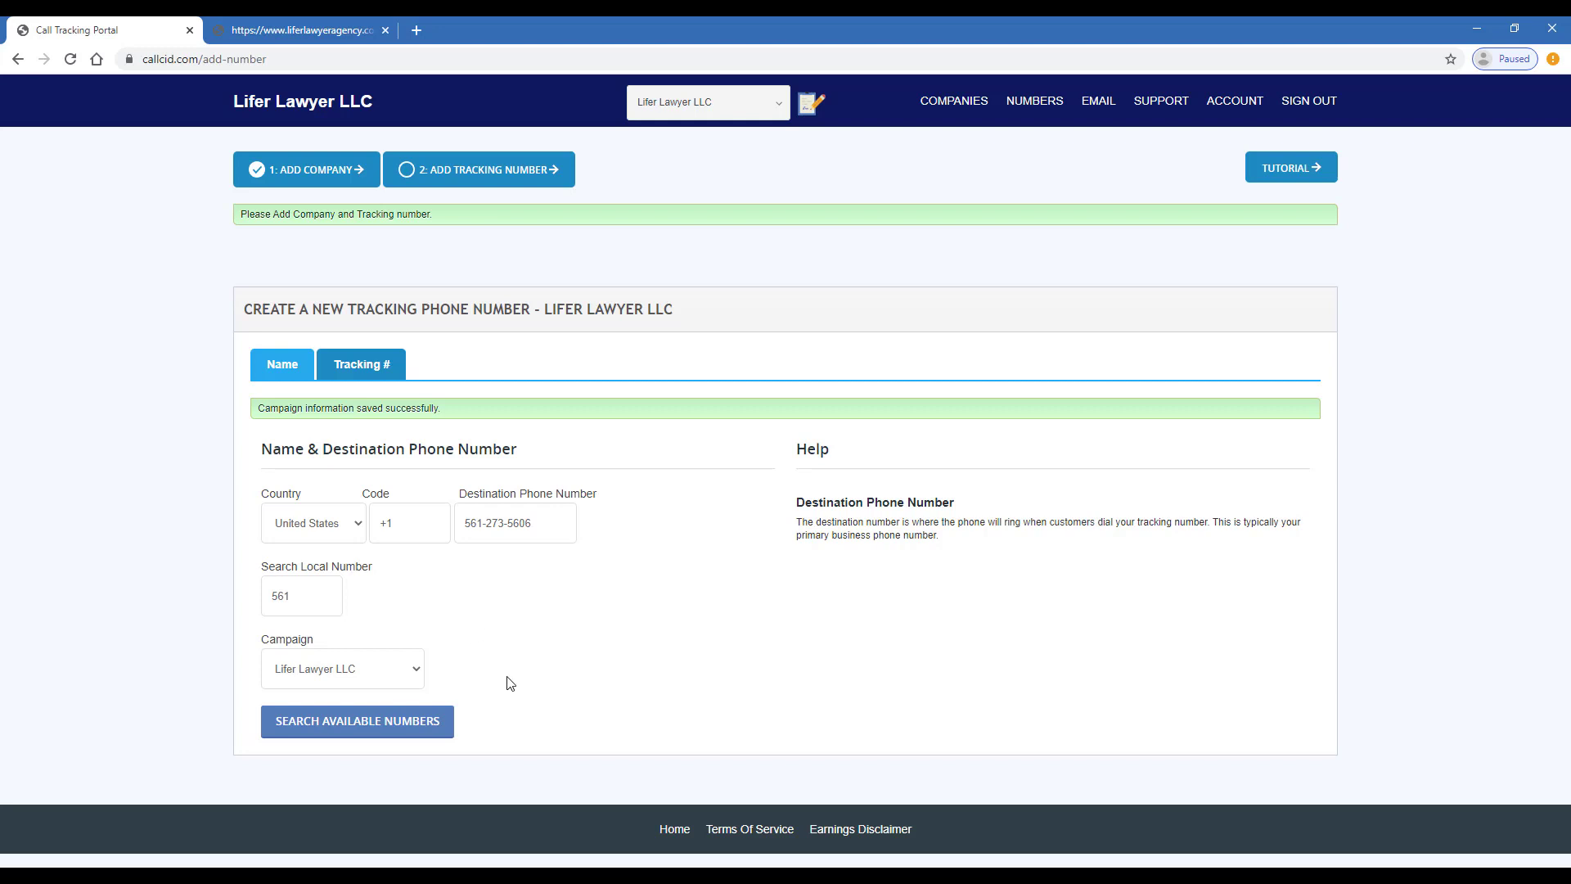
{"action": "left_click", "coordinate": [434, 727]}
{"action": "double_click", "coordinate": [308, 514]}
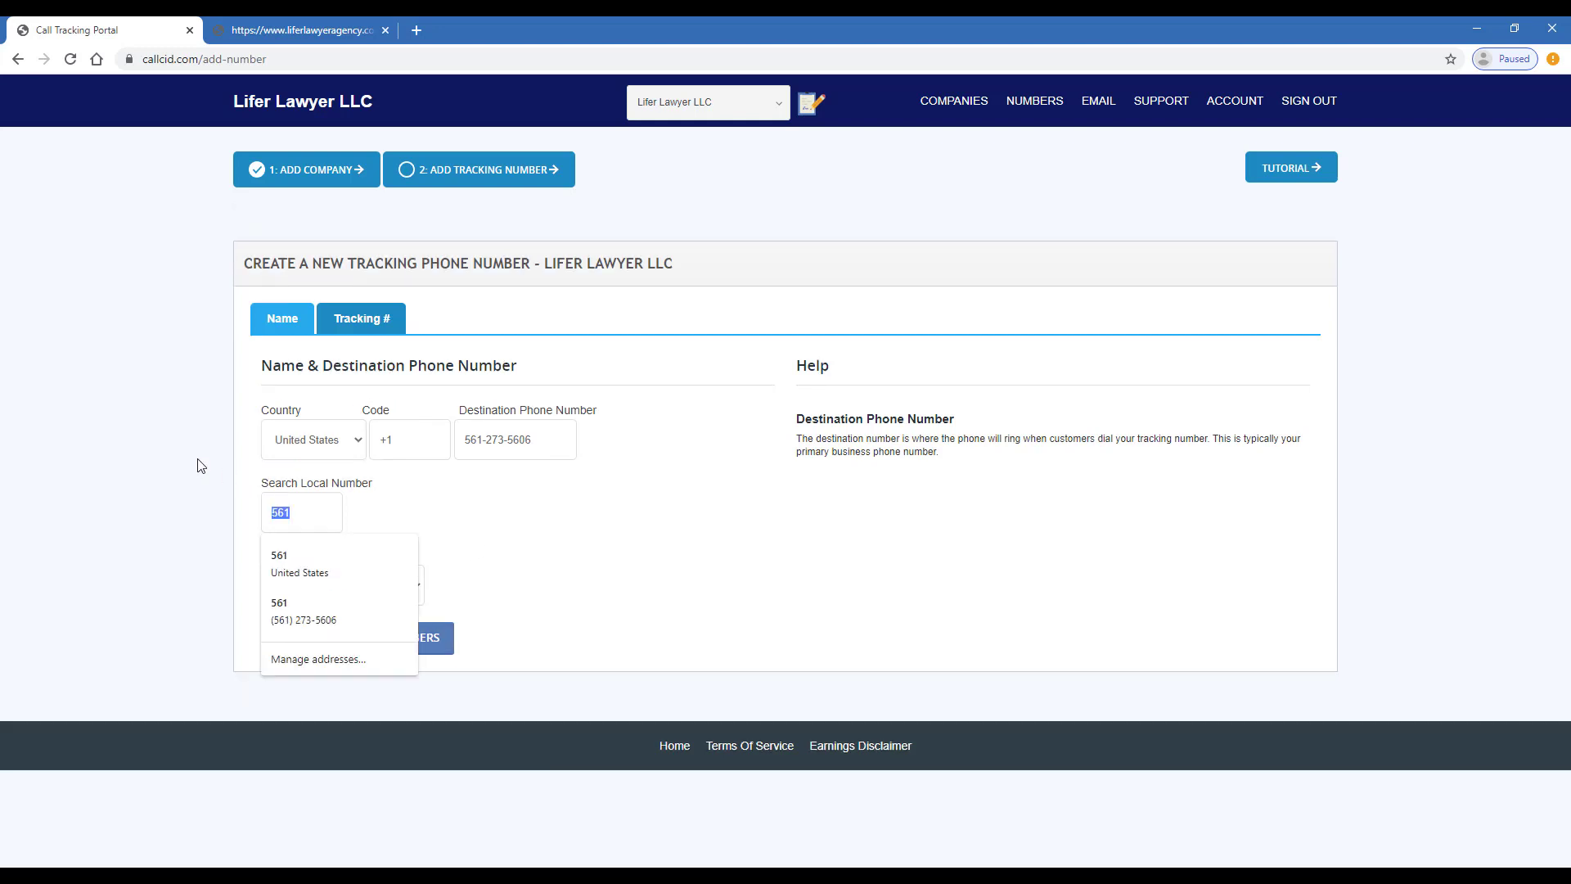
{"action": "key", "text": "BackSpace"}
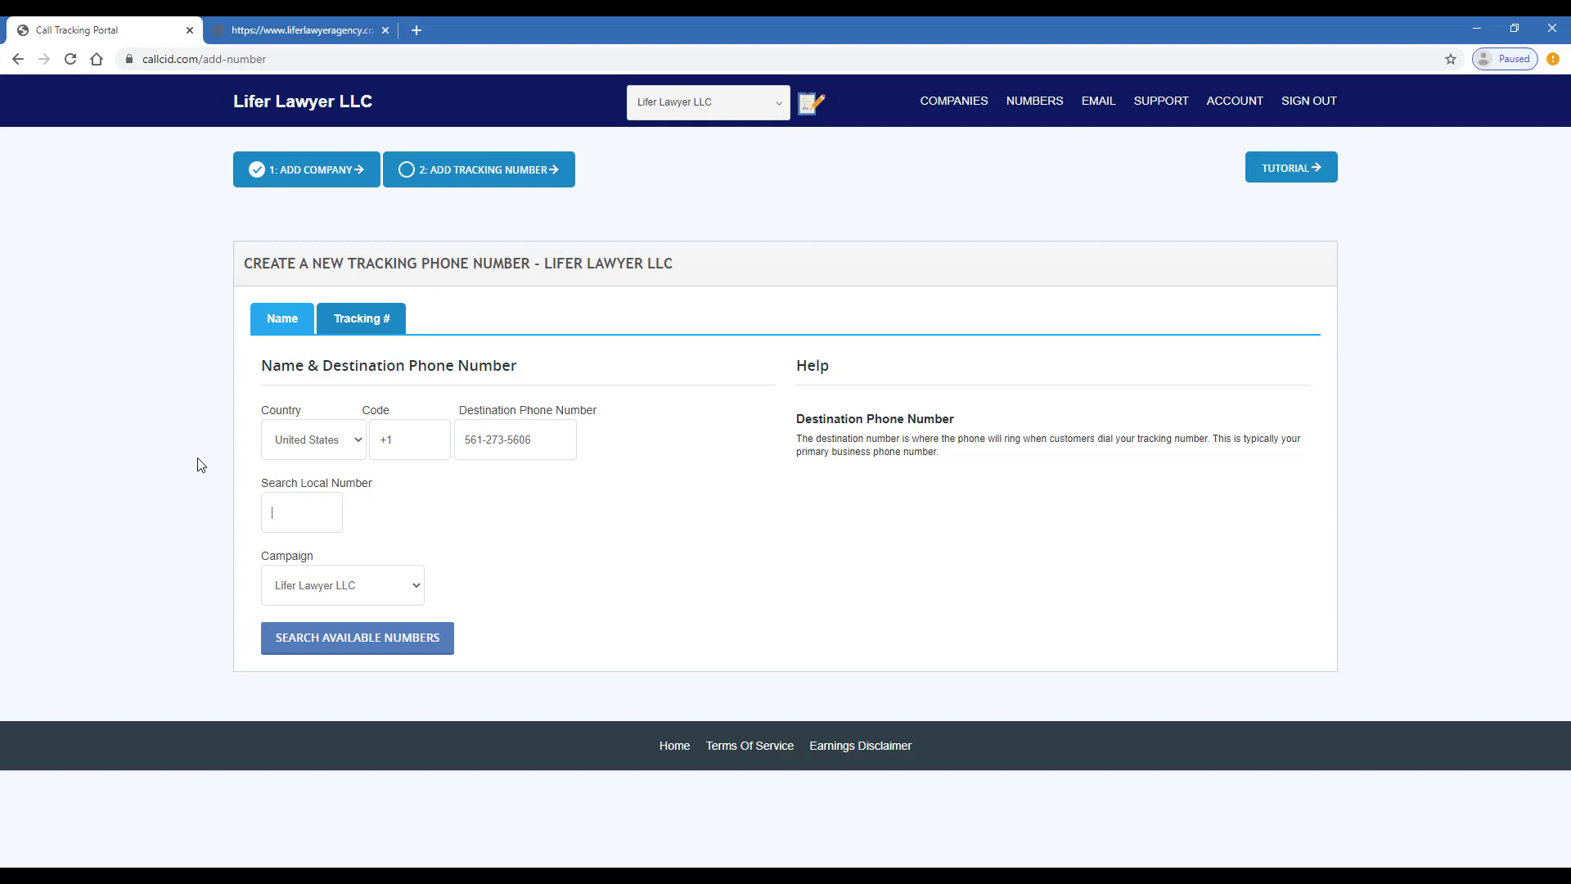
{"action": "type", "text": "954"}
{"action": "left_click", "coordinate": [364, 644]}
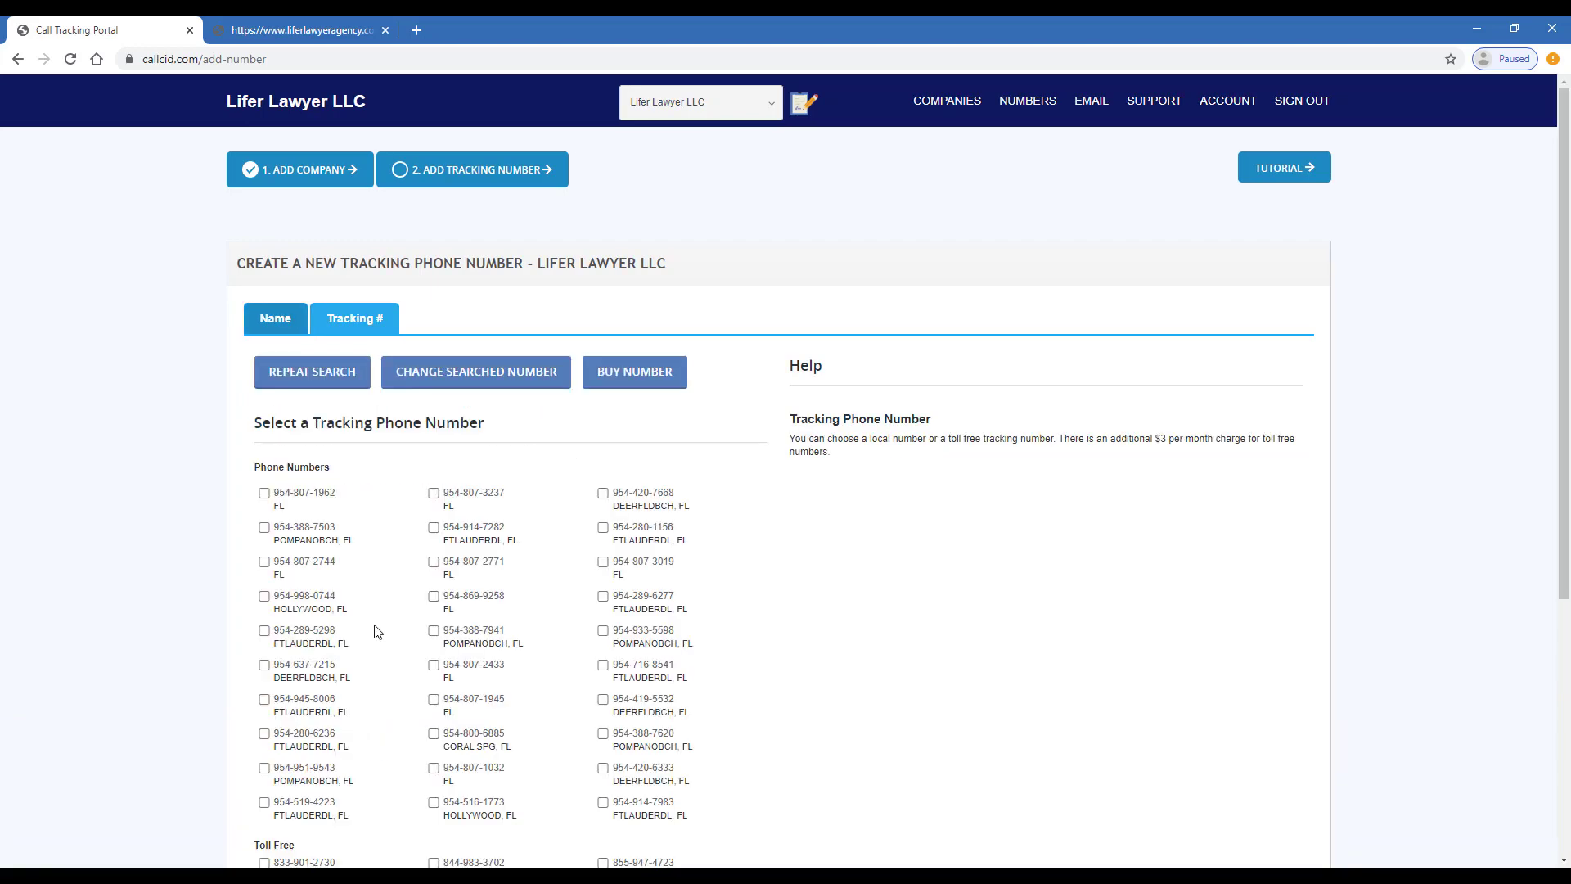
{"action": "scroll", "coordinate": [418, 523], "scroll_direction": "down", "scroll_amount": 5}
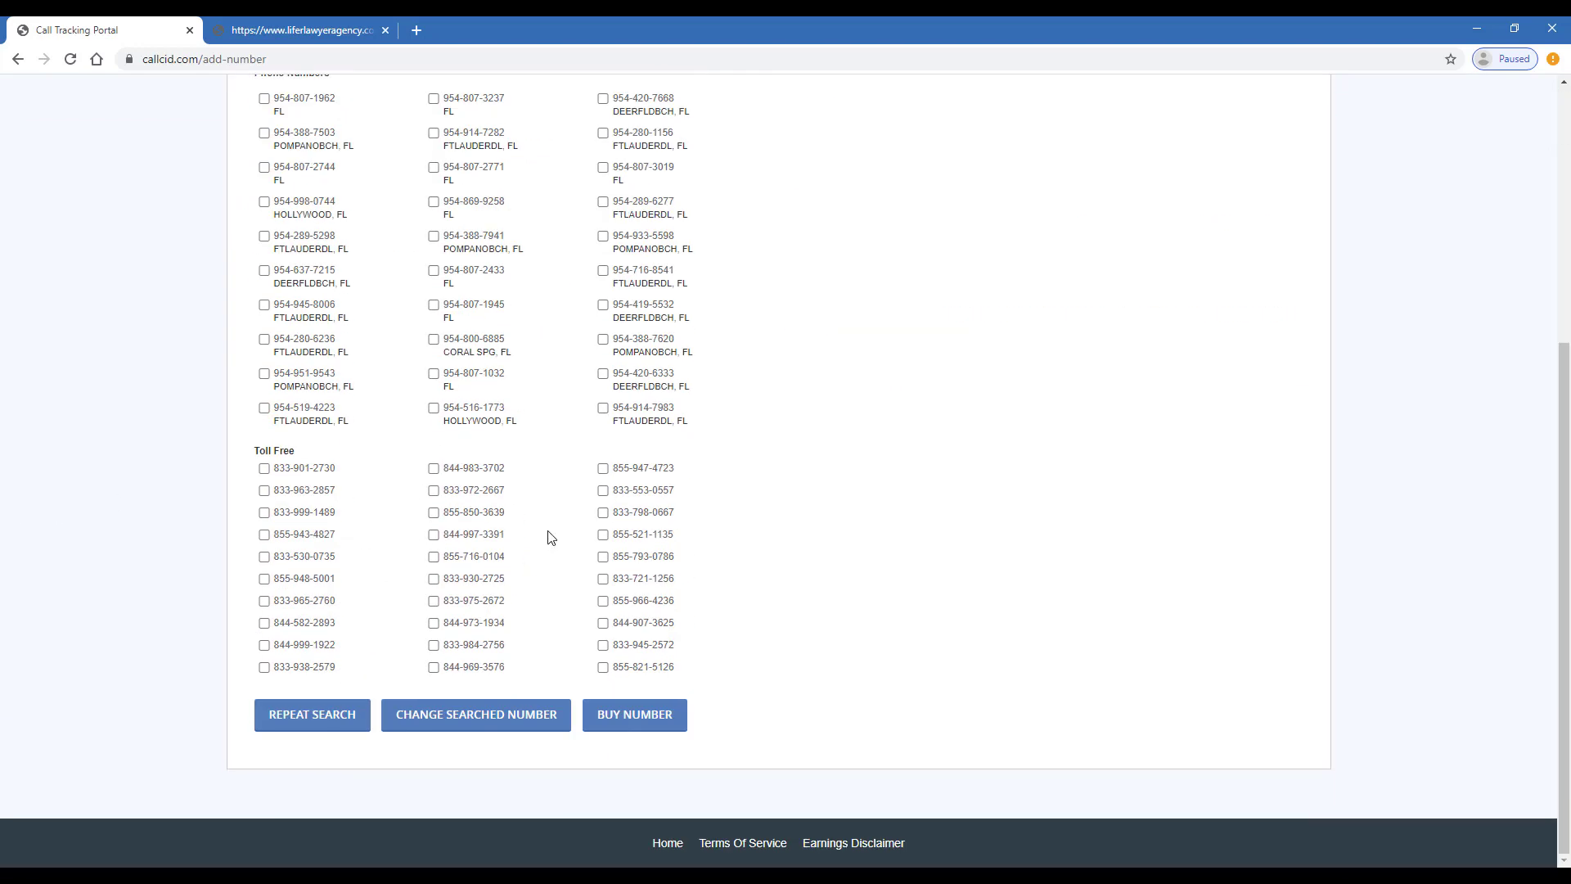
{"action": "scroll", "coordinate": [739, 414], "scroll_direction": "up", "scroll_amount": 5}
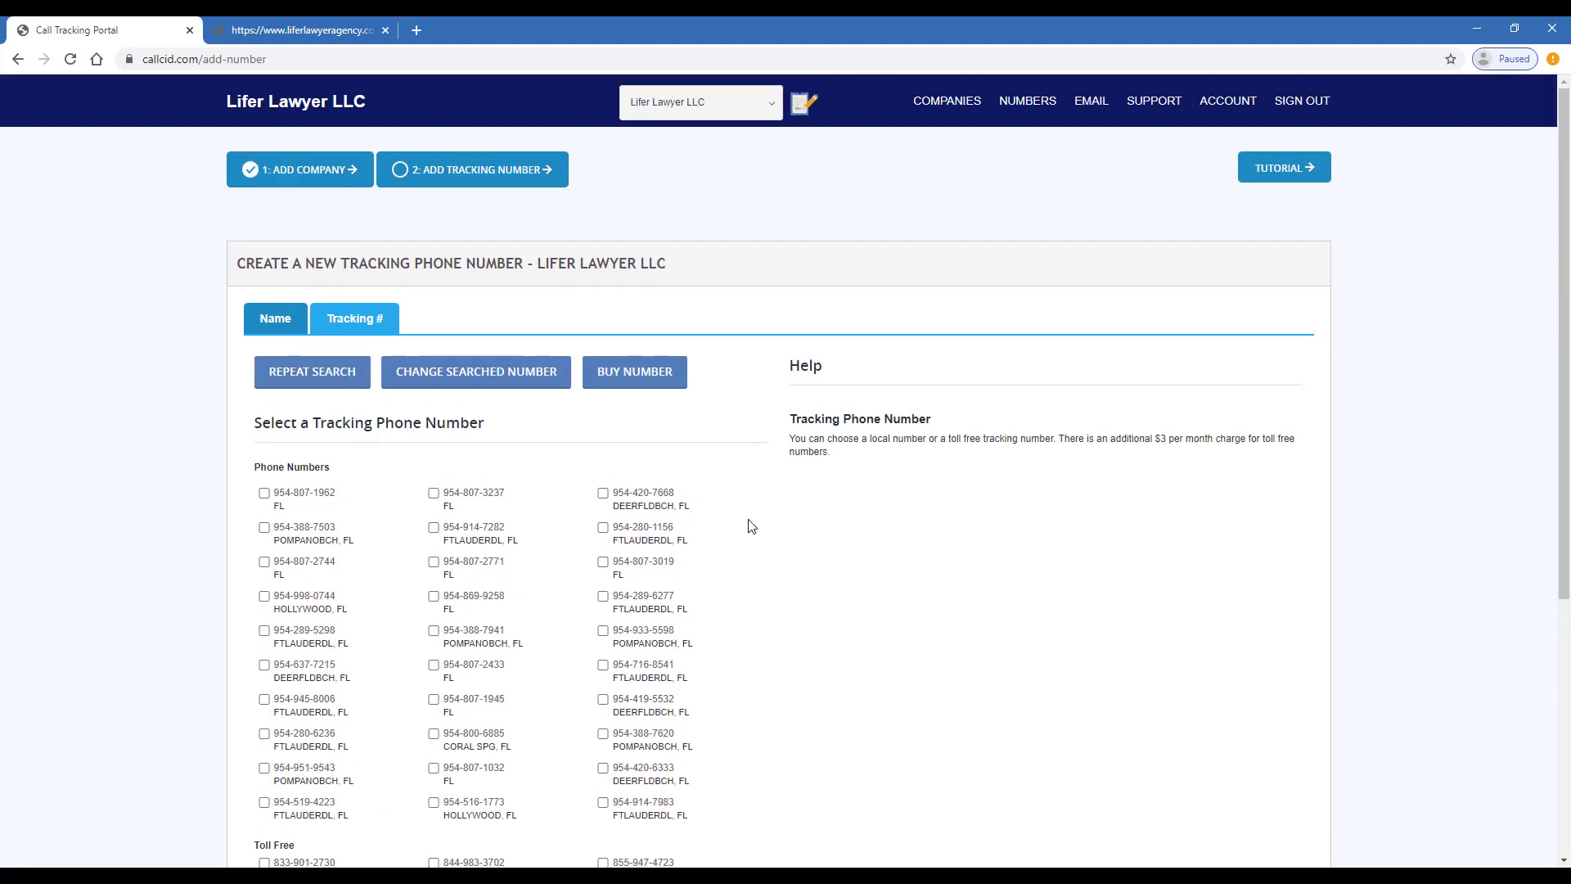
{"action": "scroll", "coordinate": [751, 525], "scroll_direction": "down", "scroll_amount": 1}
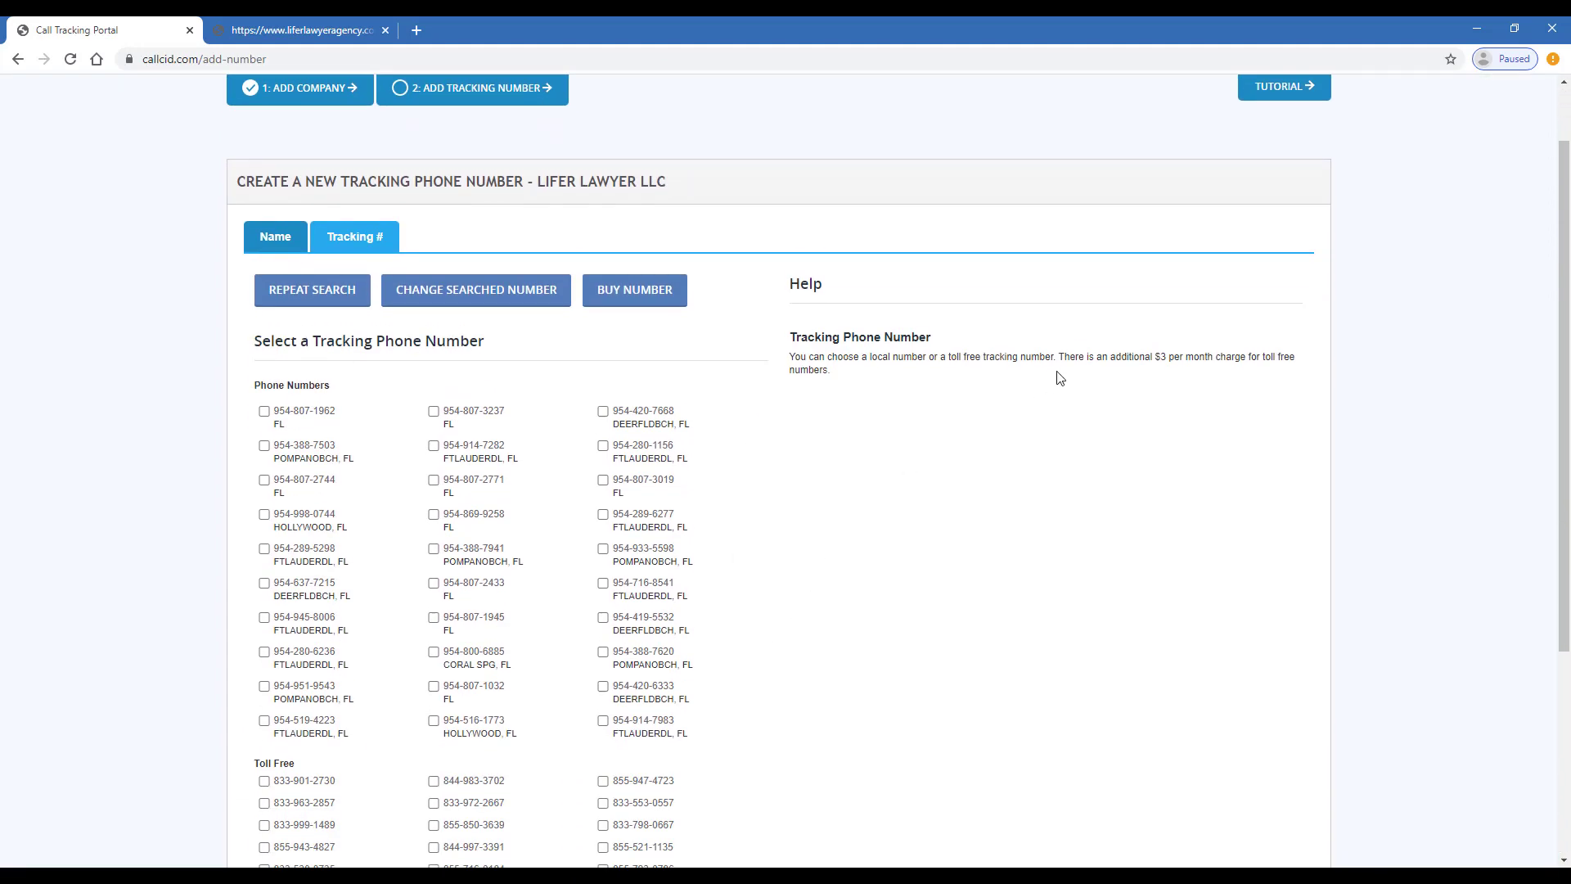
{"action": "scroll", "coordinate": [796, 533], "scroll_direction": "down", "scroll_amount": 2}
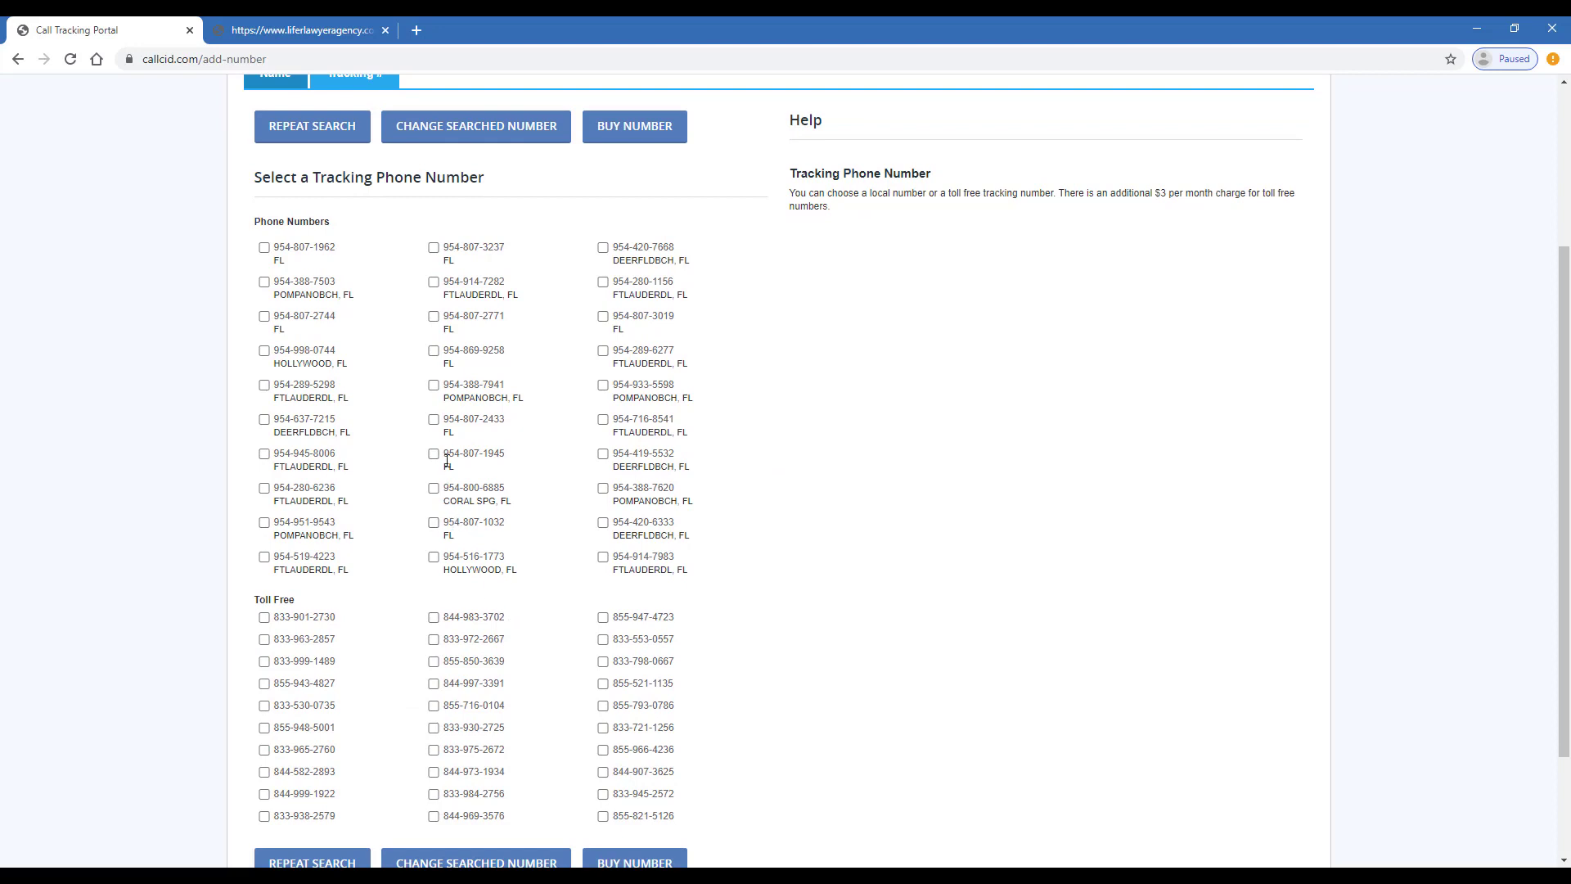
{"action": "left_click", "coordinate": [434, 351]}
{"action": "scroll", "coordinate": [435, 360], "scroll_direction": "down", "scroll_amount": 2}
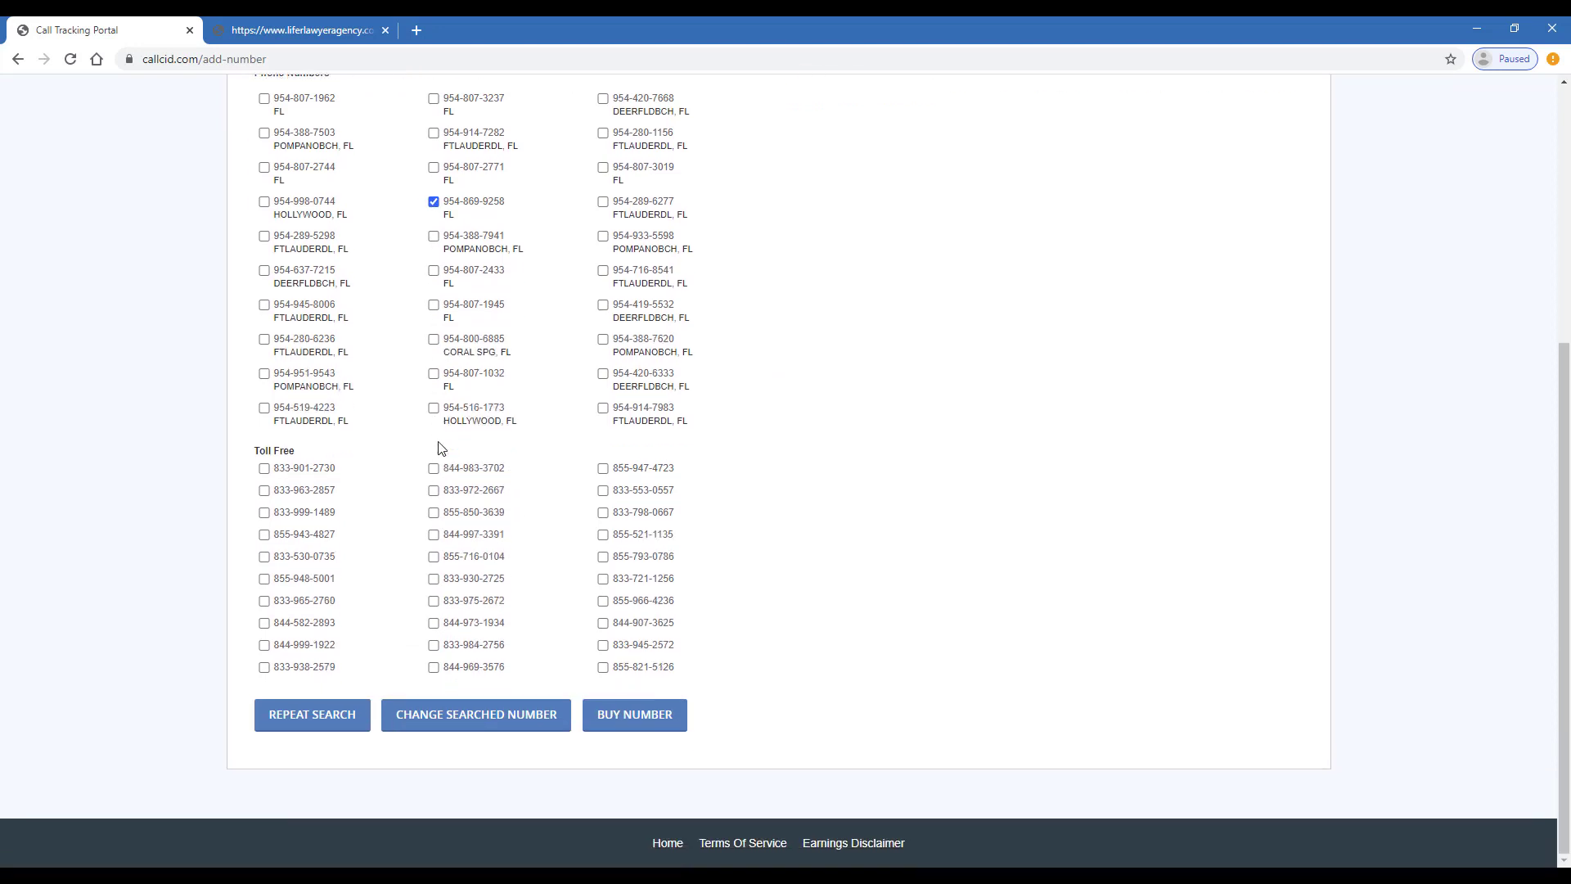
{"action": "left_click", "coordinate": [665, 724]}
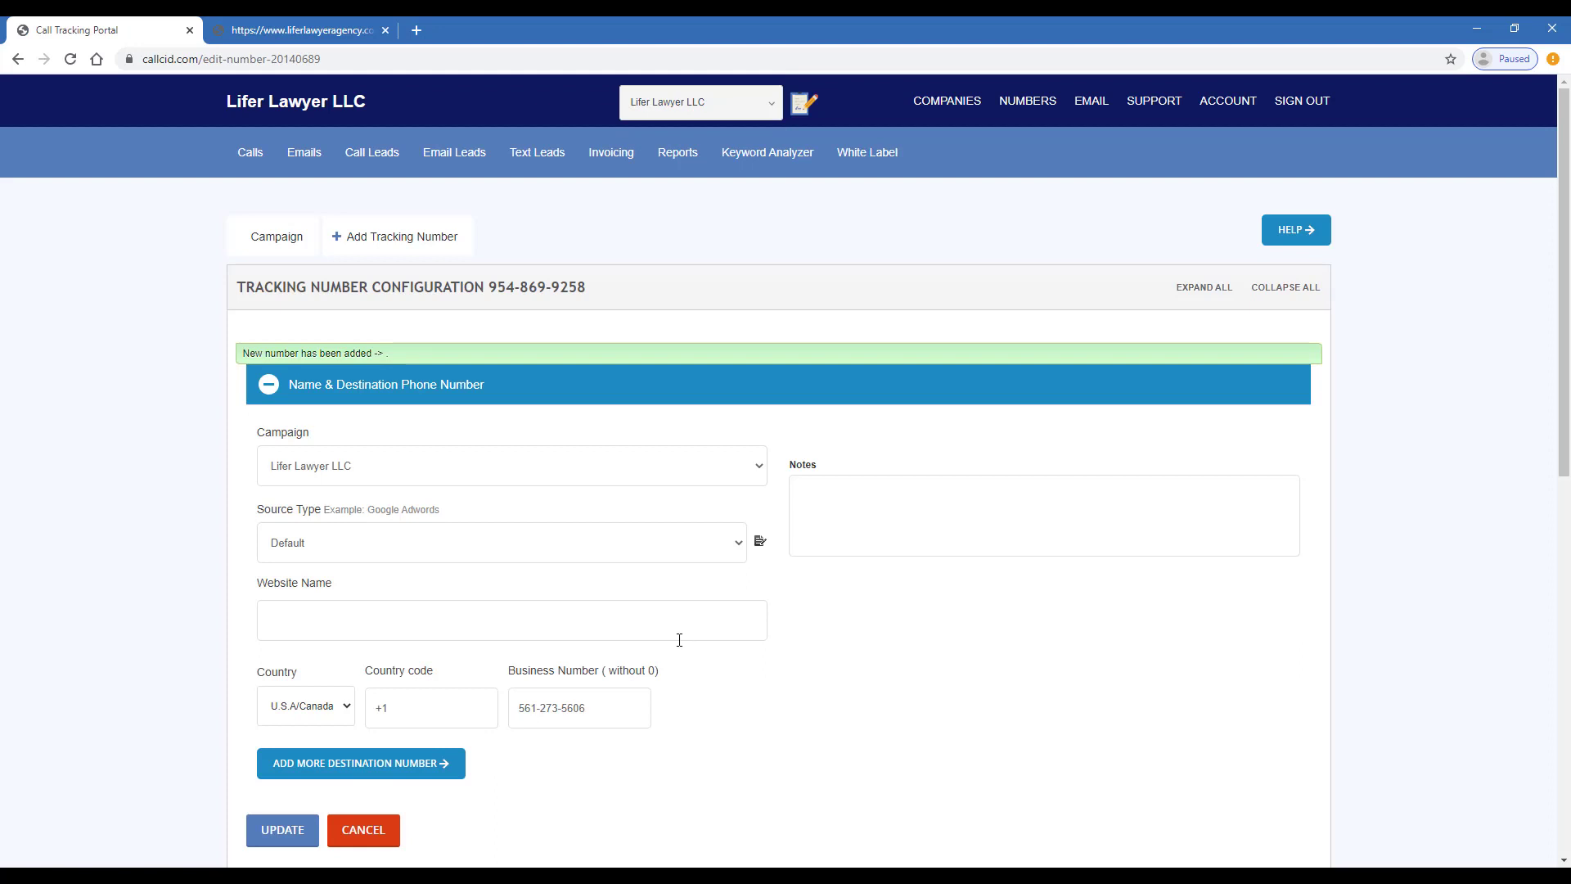
Copy the firm's site address and paste liferlawyeragency.com into Website Name
{"action": "scroll", "coordinate": [378, 554], "scroll_direction": "down", "scroll_amount": 1}
{"action": "left_click", "coordinate": [334, 530]}
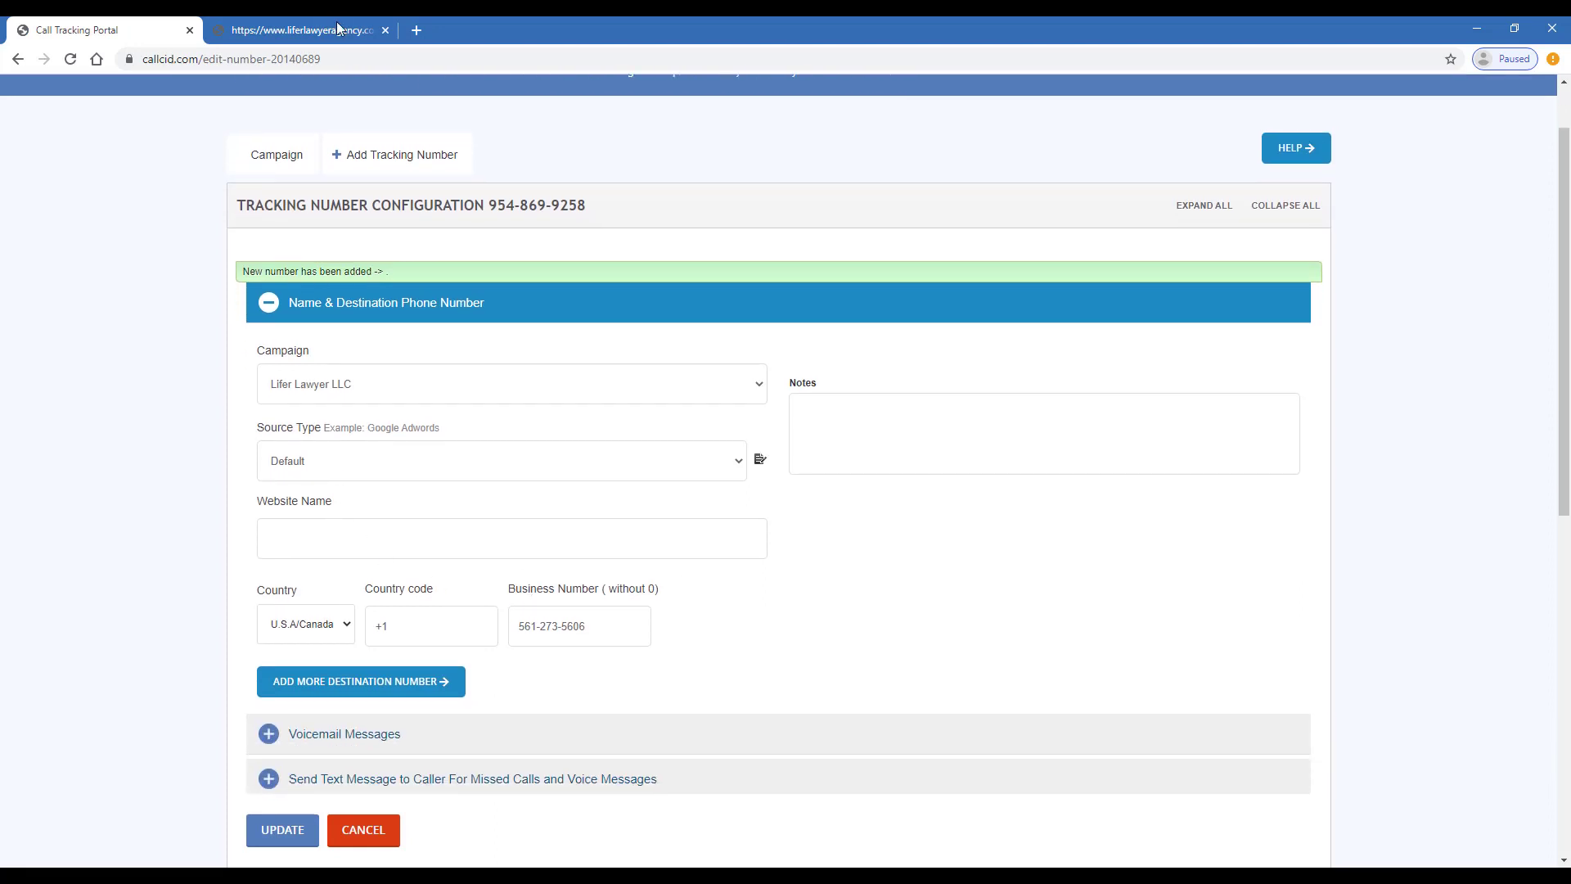
{"action": "left_click", "coordinate": [341, 23]}
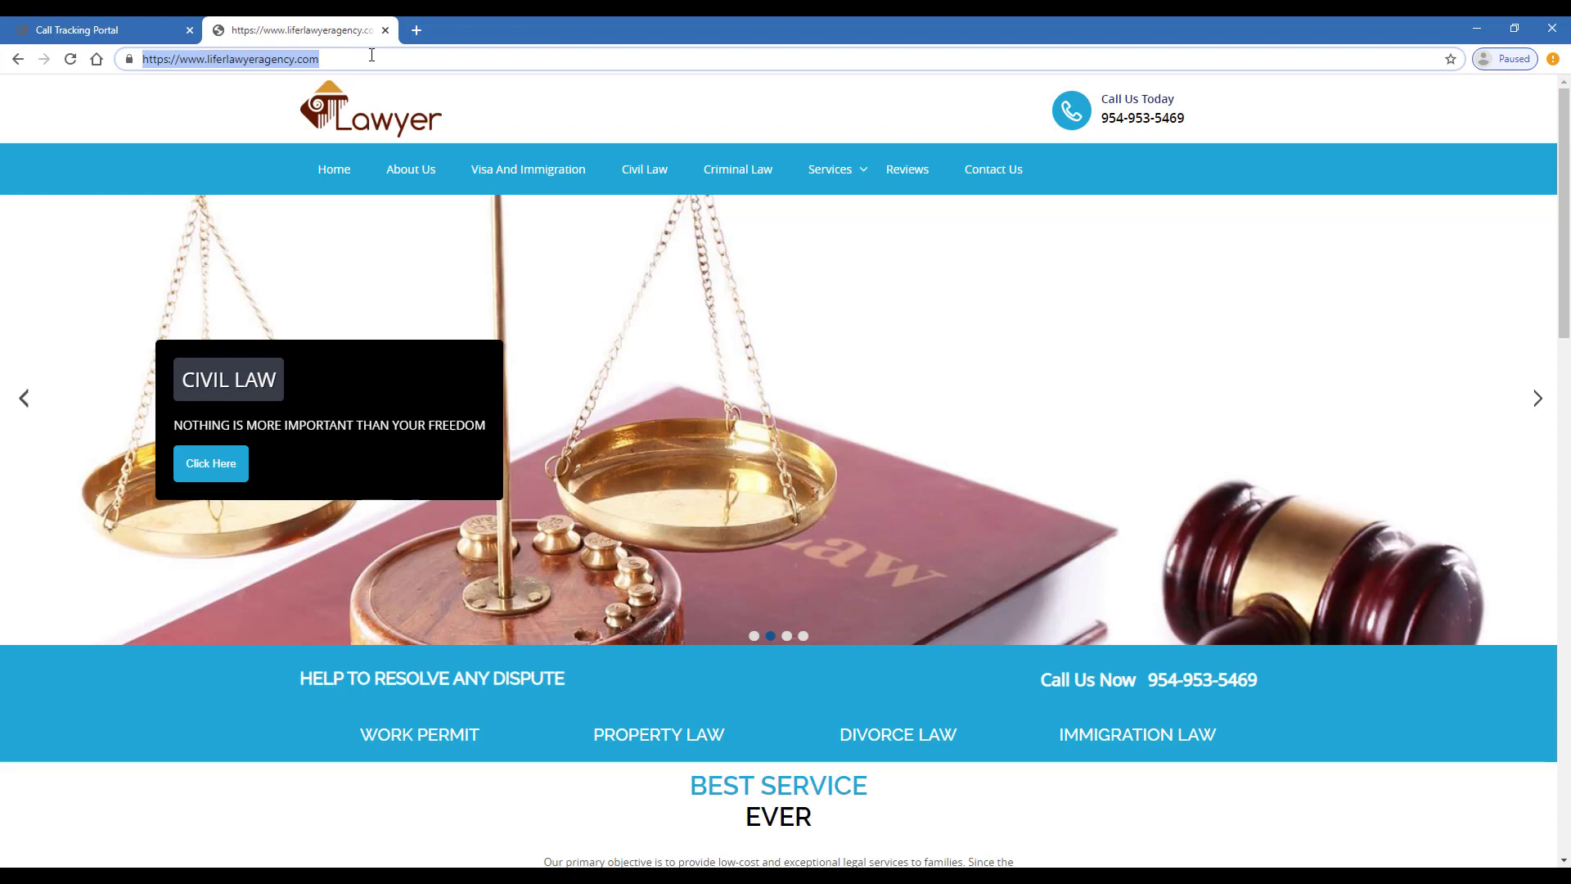
{"action": "key", "text": "End"}
{"action": "key", "text": "ctrl+shift+Left"}
{"action": "key", "text": "shift+Home"}
{"action": "key", "text": "ctrl+c"}
{"action": "left_click", "coordinate": [80, 25]}
{"action": "key", "text": "ctrl+v"}
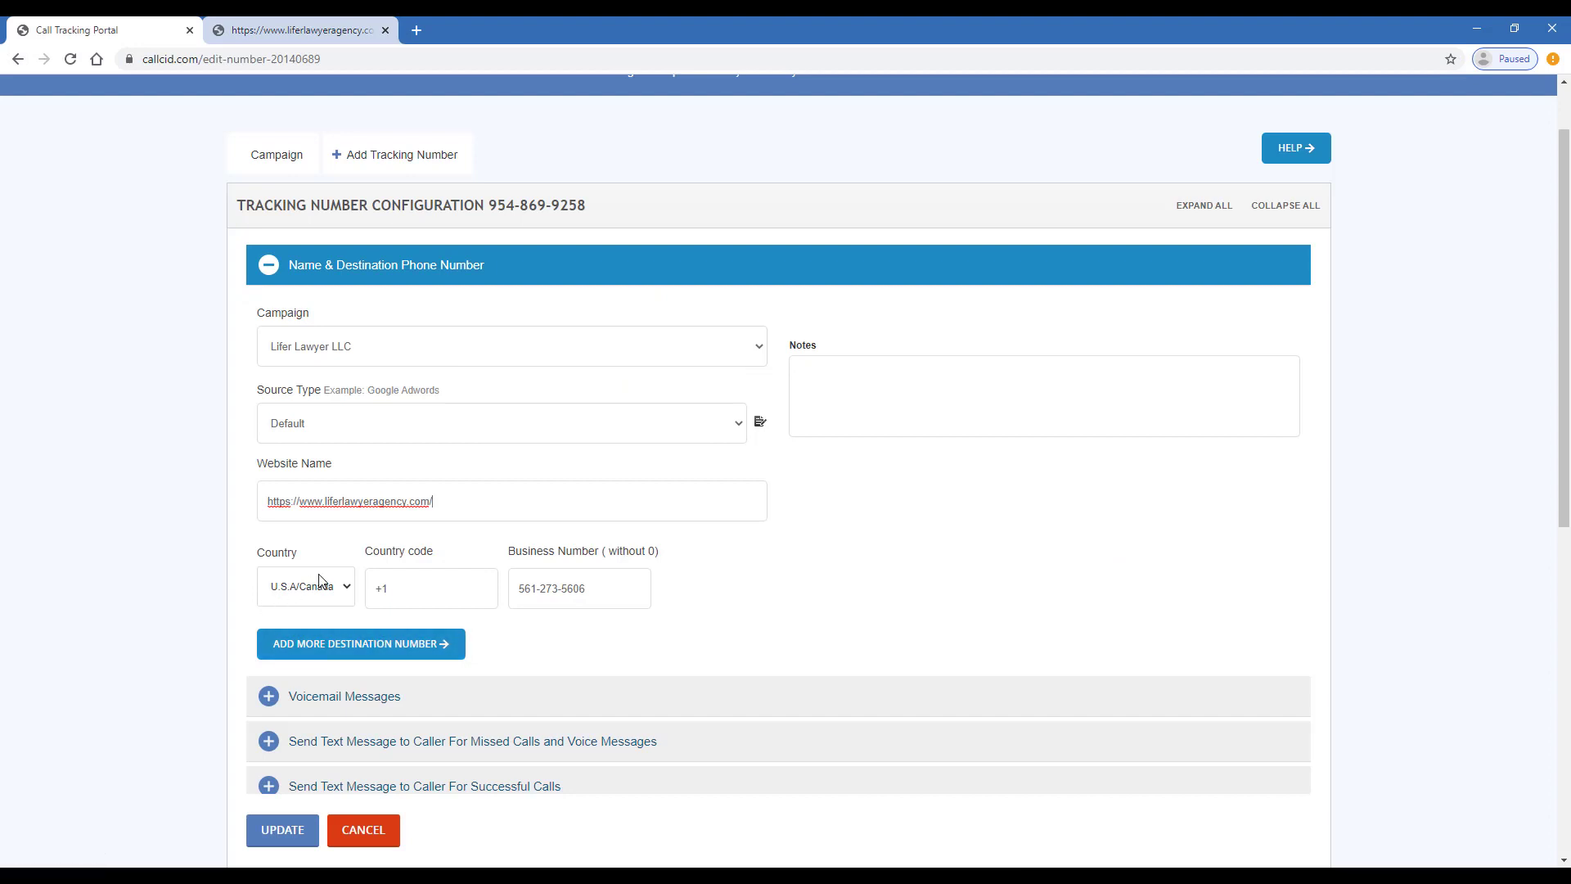
Add a second destination number row and enter the additional phone number
{"action": "left_click", "coordinate": [382, 644]}
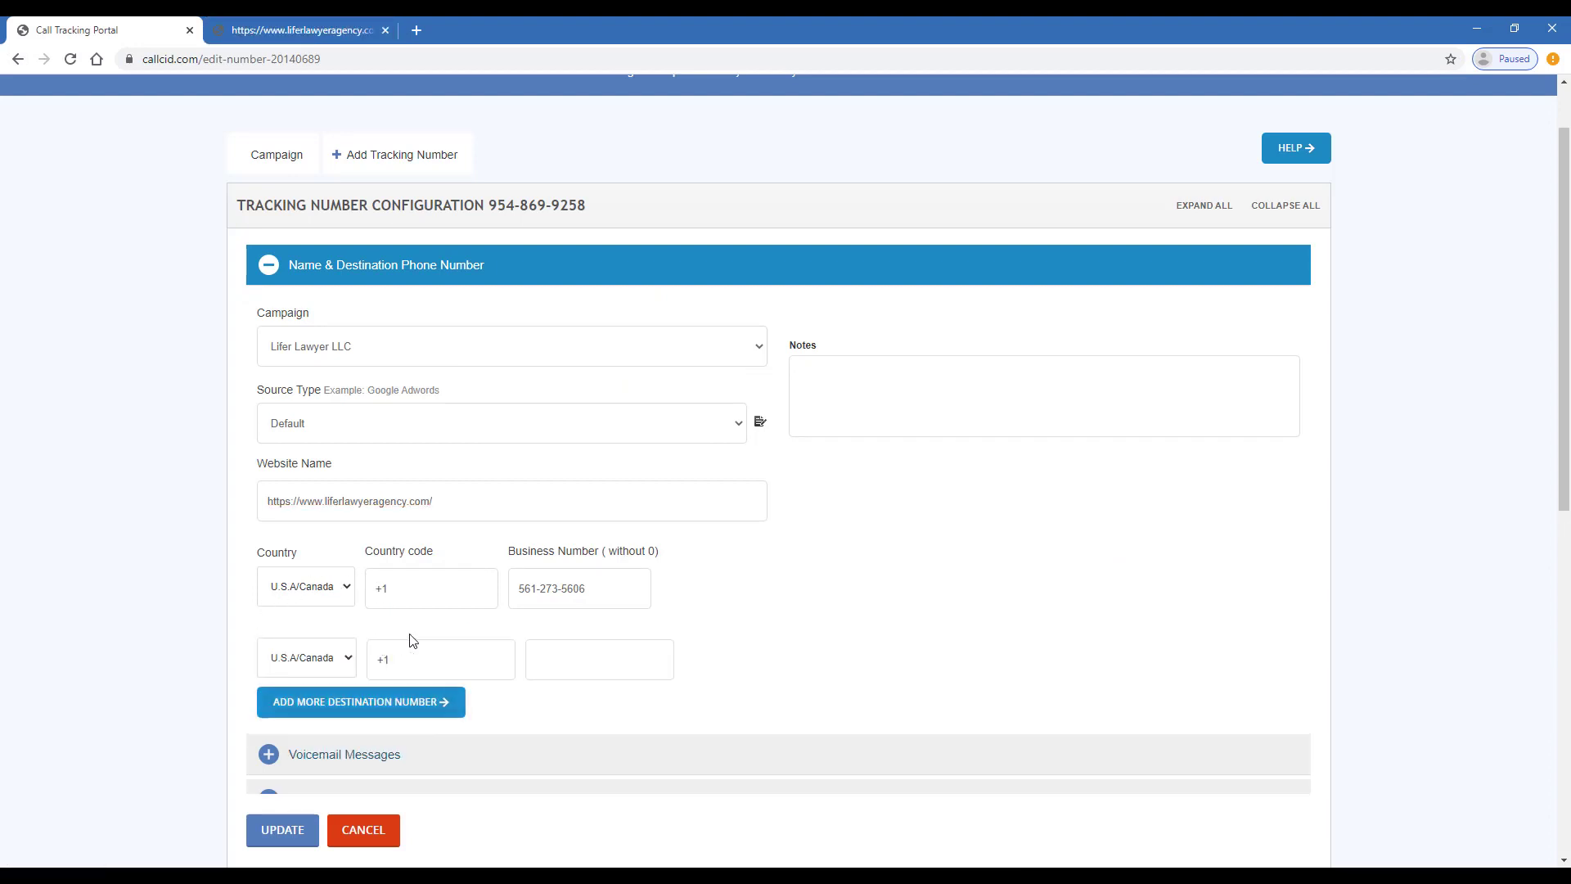
{"action": "left_click", "coordinate": [547, 667]}
{"action": "scroll", "coordinate": [397, 591], "scroll_direction": "down", "scroll_amount": 2}
{"action": "scroll", "coordinate": [466, 376], "scroll_direction": "down", "scroll_amount": 6}
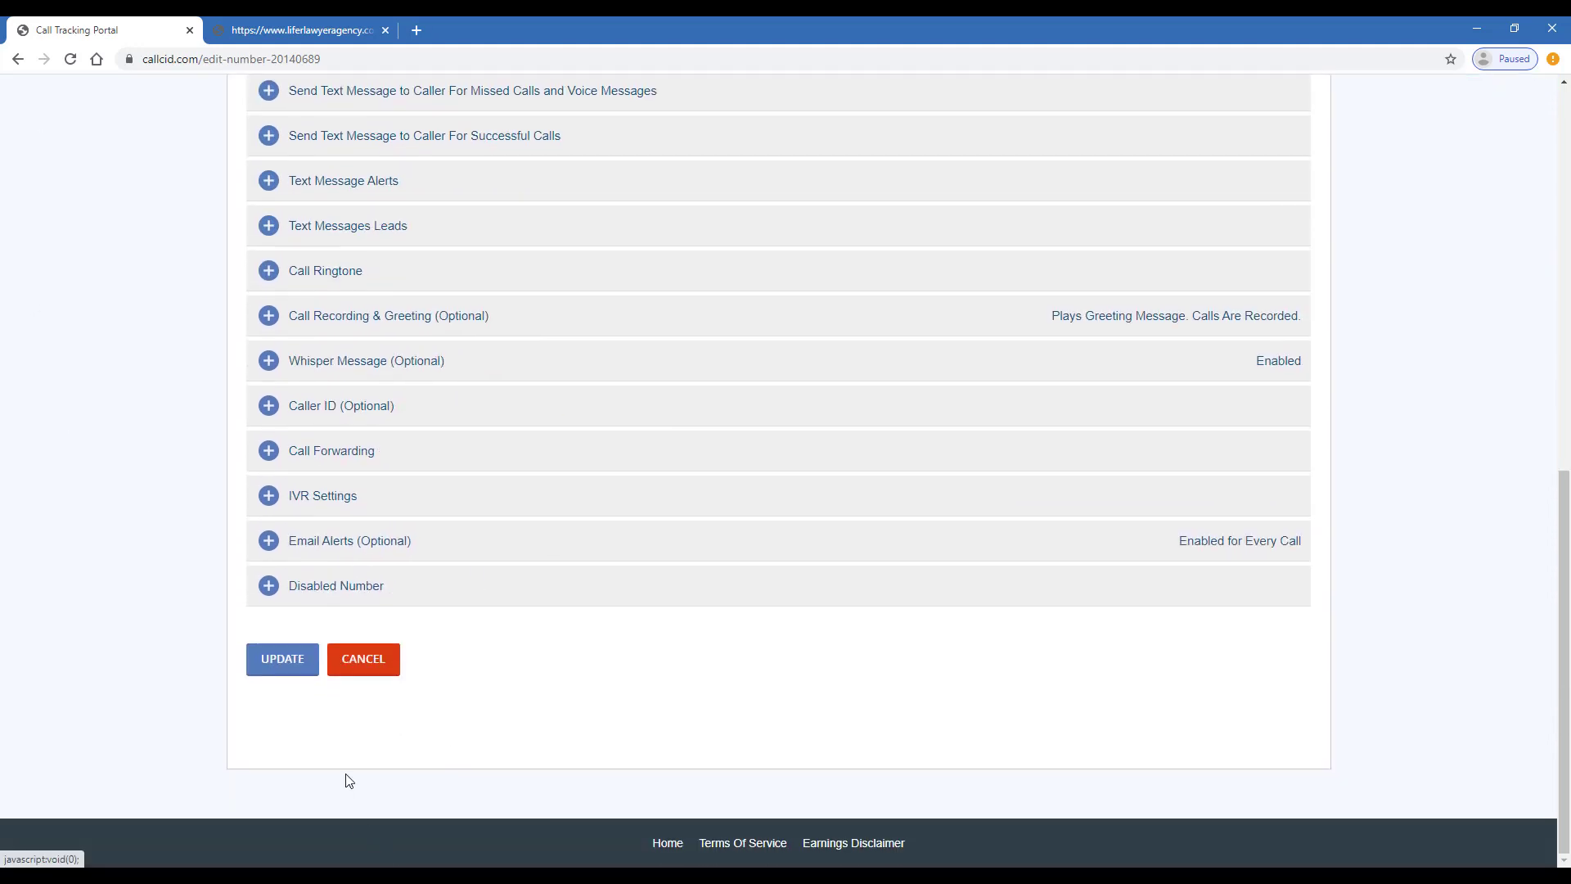
{"action": "left_click", "coordinate": [301, 659]}
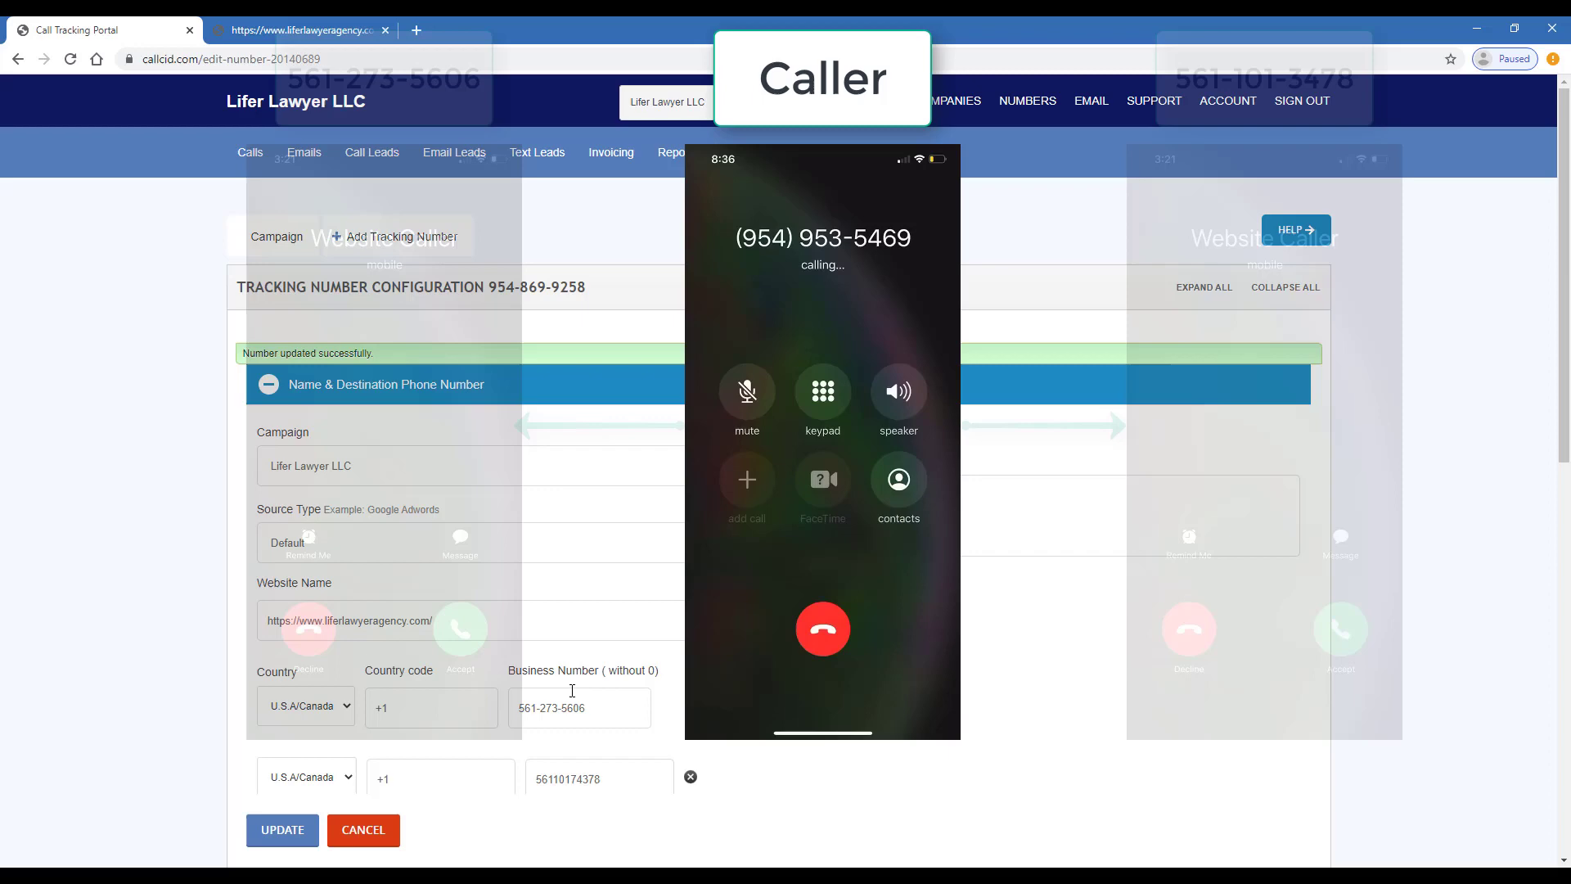
{"action": "scroll", "coordinate": [584, 700], "scroll_direction": "down", "scroll_amount": 3}
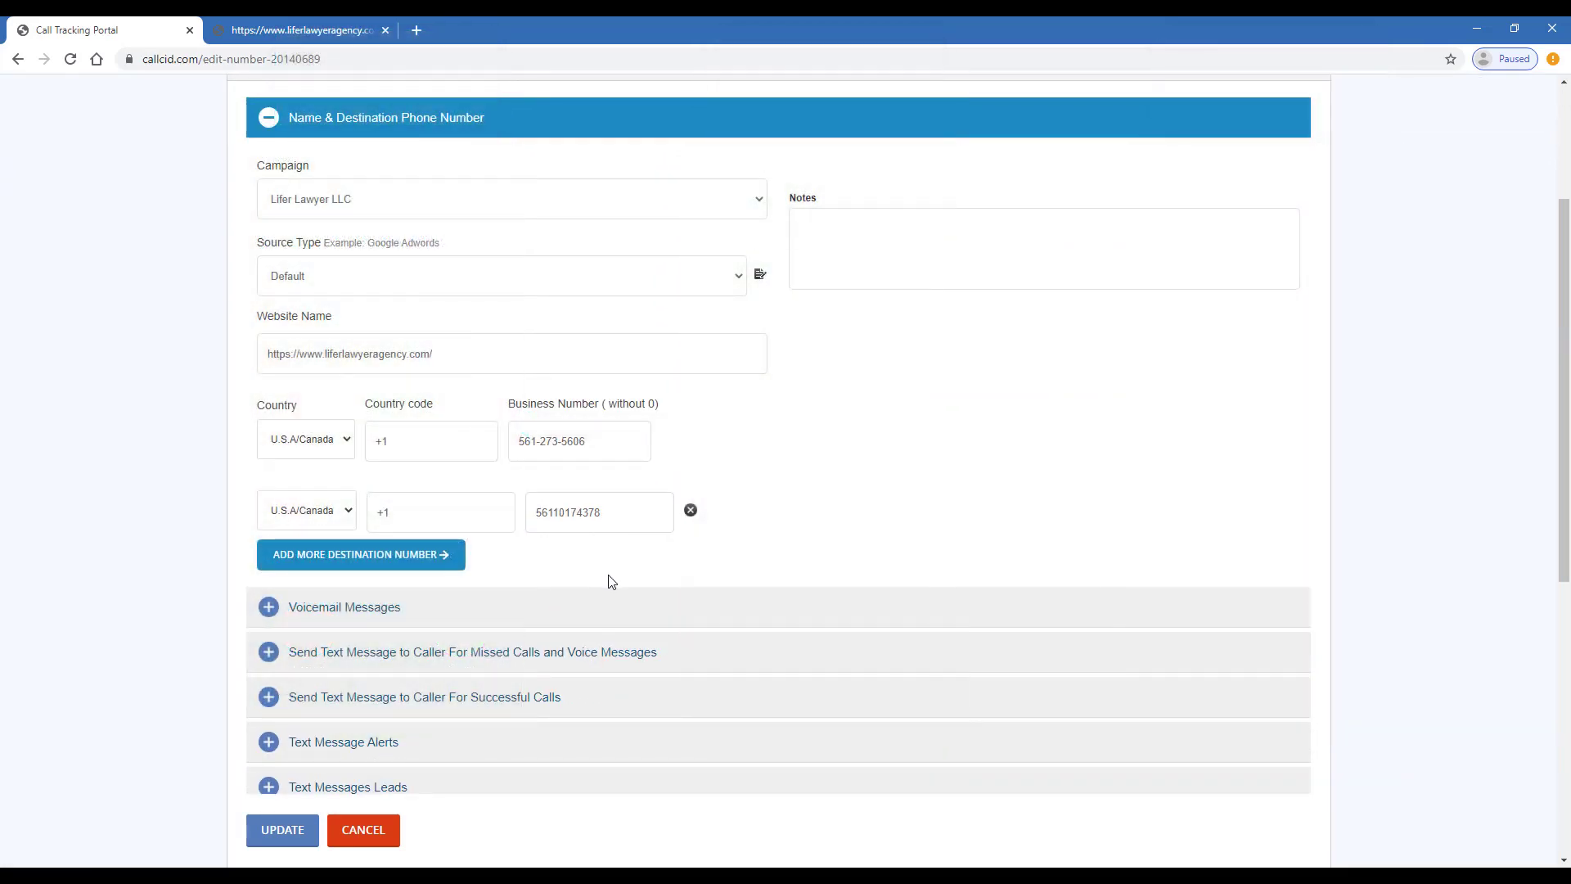
Enable 20-second voice messages with transcription and a voice-text greeting
{"action": "left_click", "coordinate": [612, 620]}
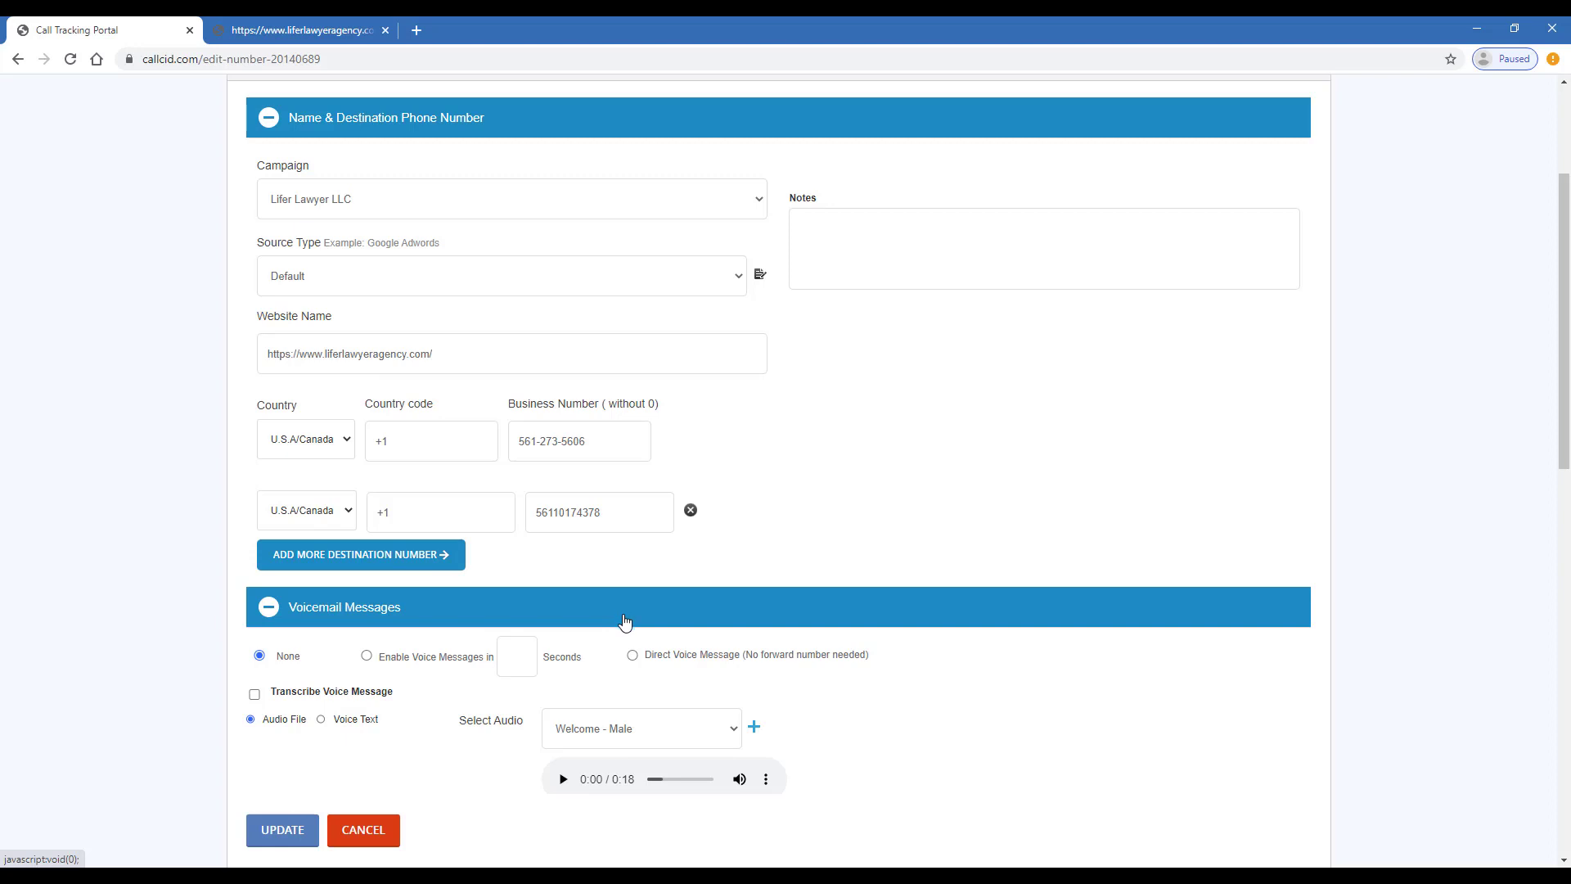
{"action": "left_click", "coordinate": [367, 656]}
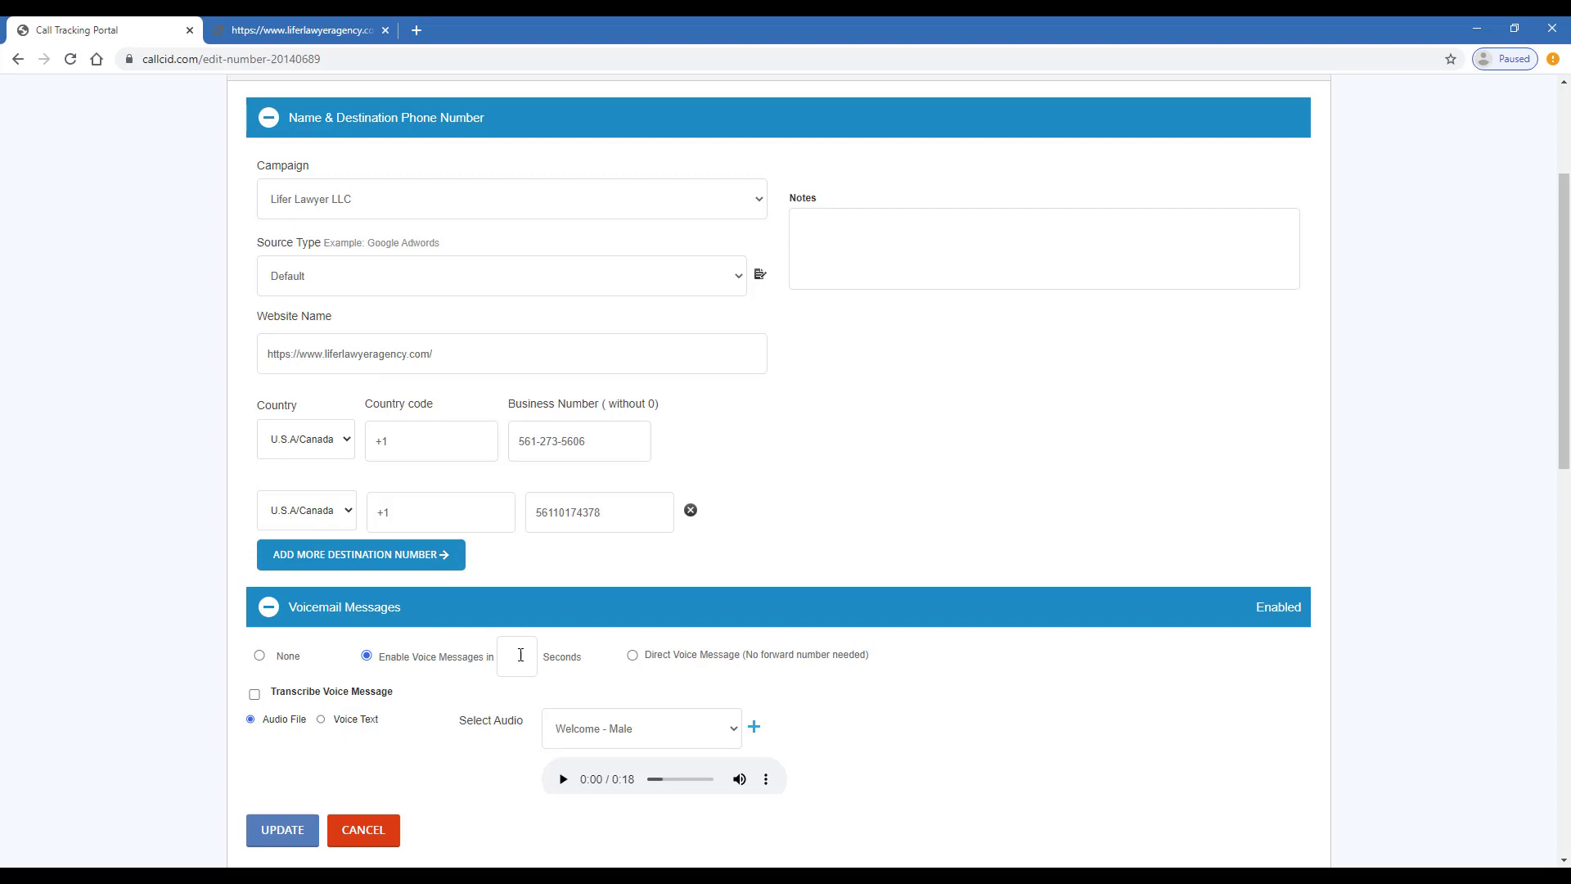
{"action": "left_click", "coordinate": [520, 655]}
{"action": "type", "text": "20"}
{"action": "left_click", "coordinate": [254, 694]}
{"action": "left_click", "coordinate": [321, 719]}
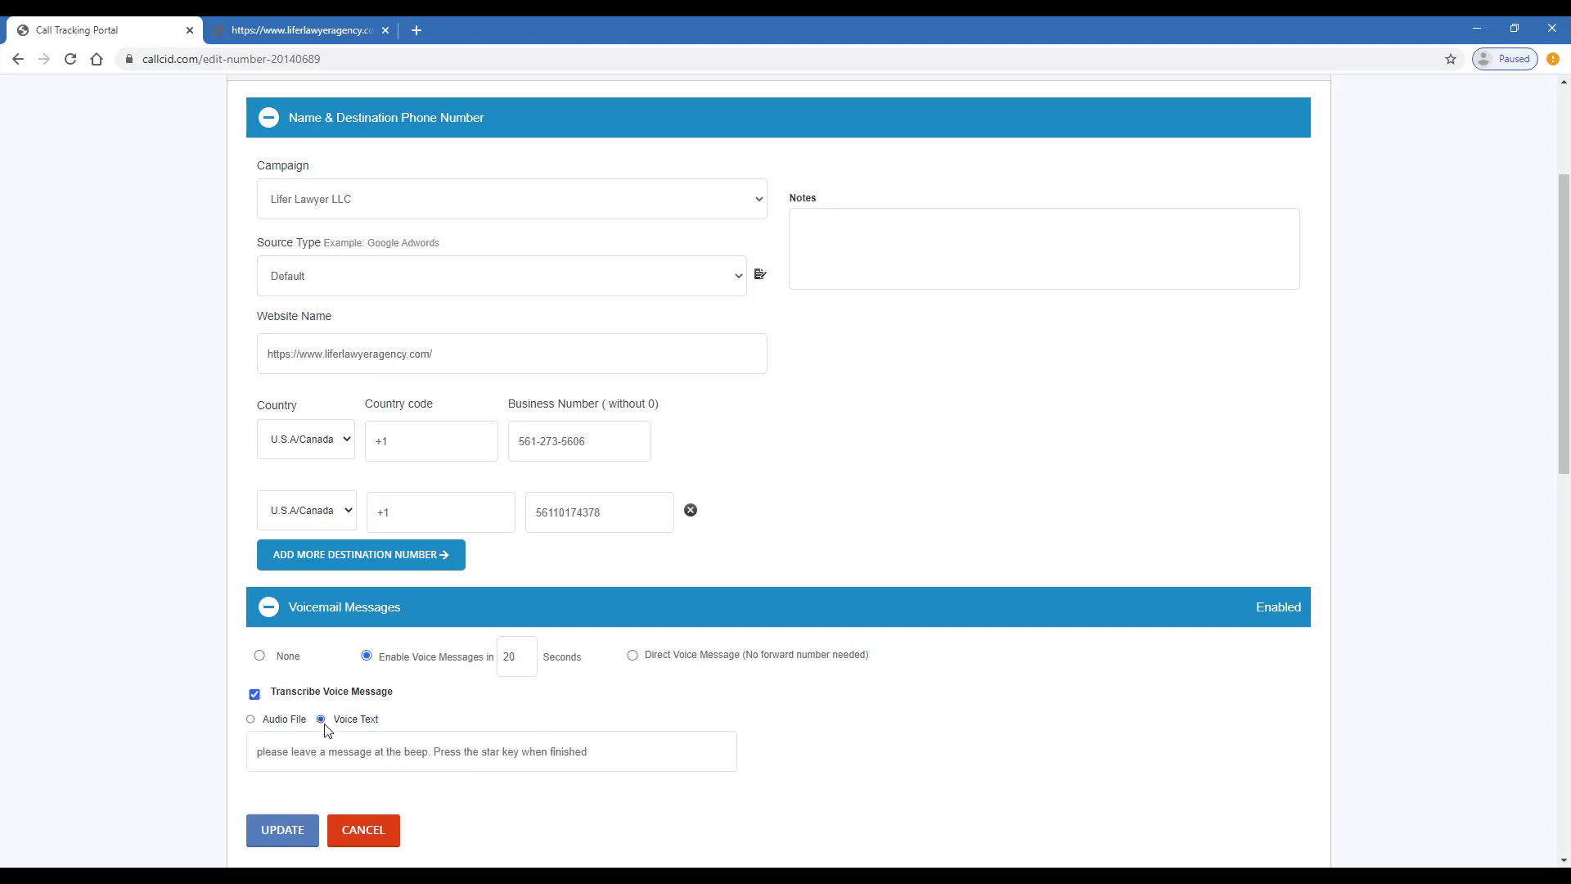
Capitalize the first letter of the voicemail greeting text
{"action": "scroll", "coordinate": [389, 726], "scroll_direction": "down", "scroll_amount": 2}
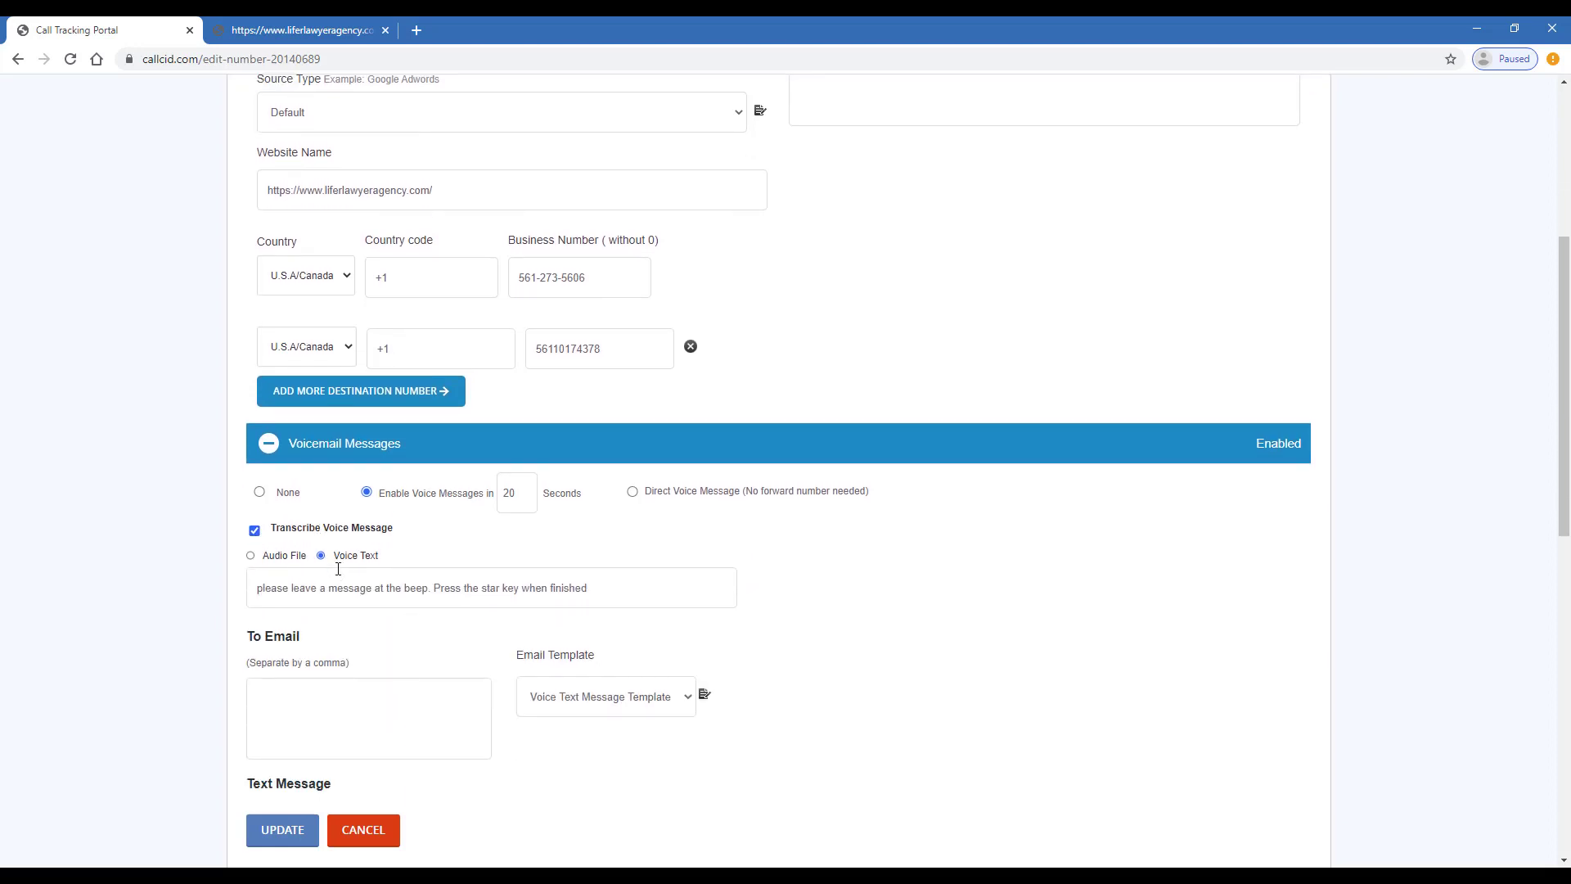
{"action": "left_click_drag", "start_coordinate": [346, 553], "coordinate": [385, 555]}
{"action": "left_click", "coordinate": [263, 586]}
{"action": "key", "text": "BackSpace"}
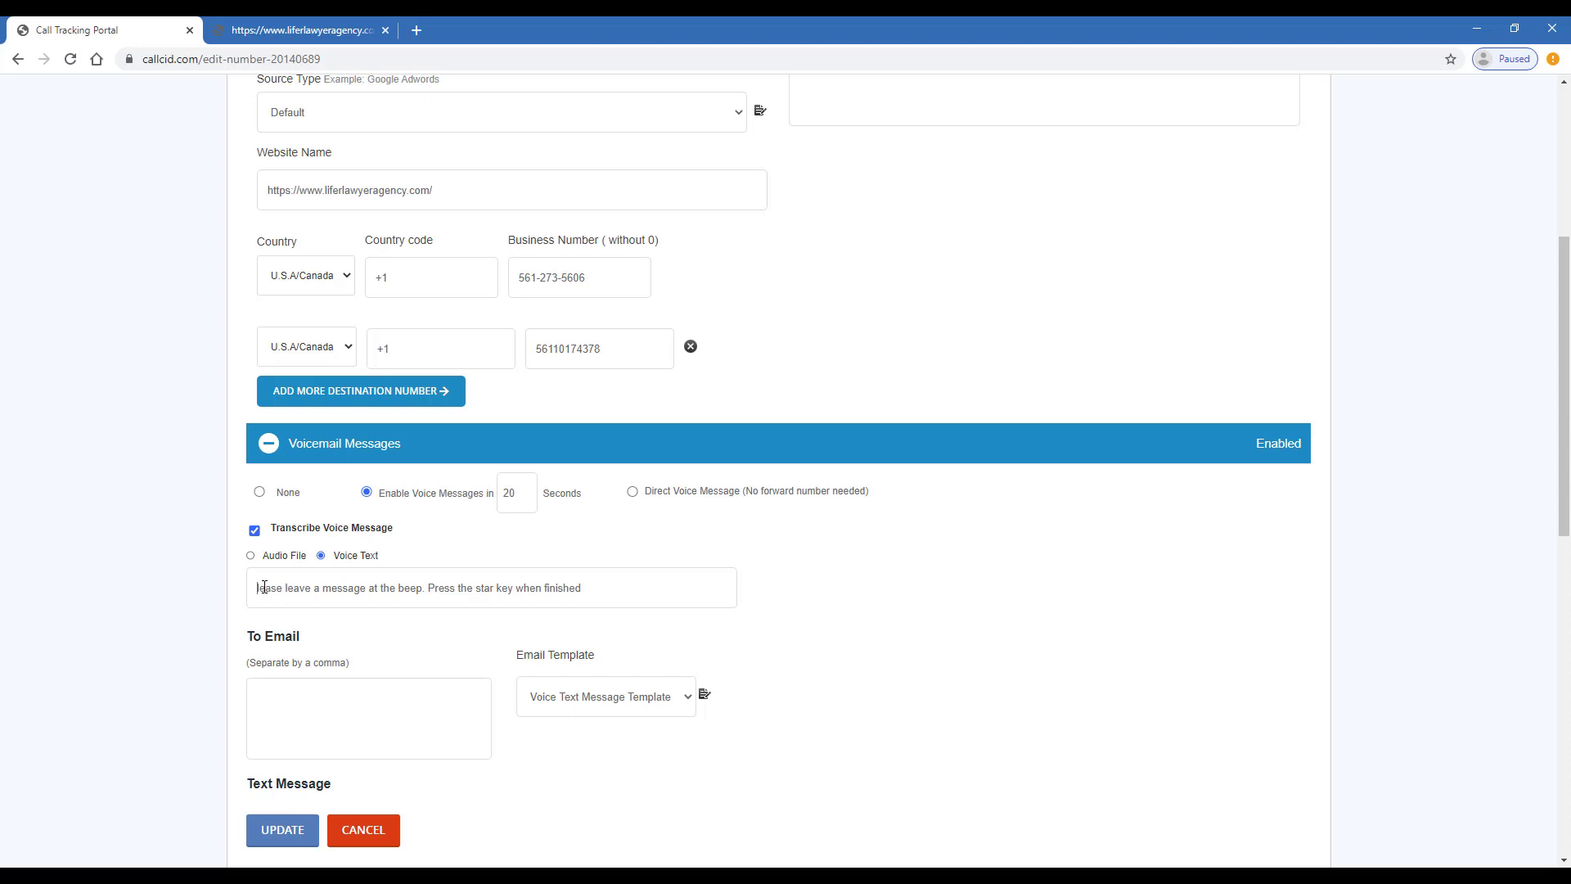
{"action": "type", "text": "P"}
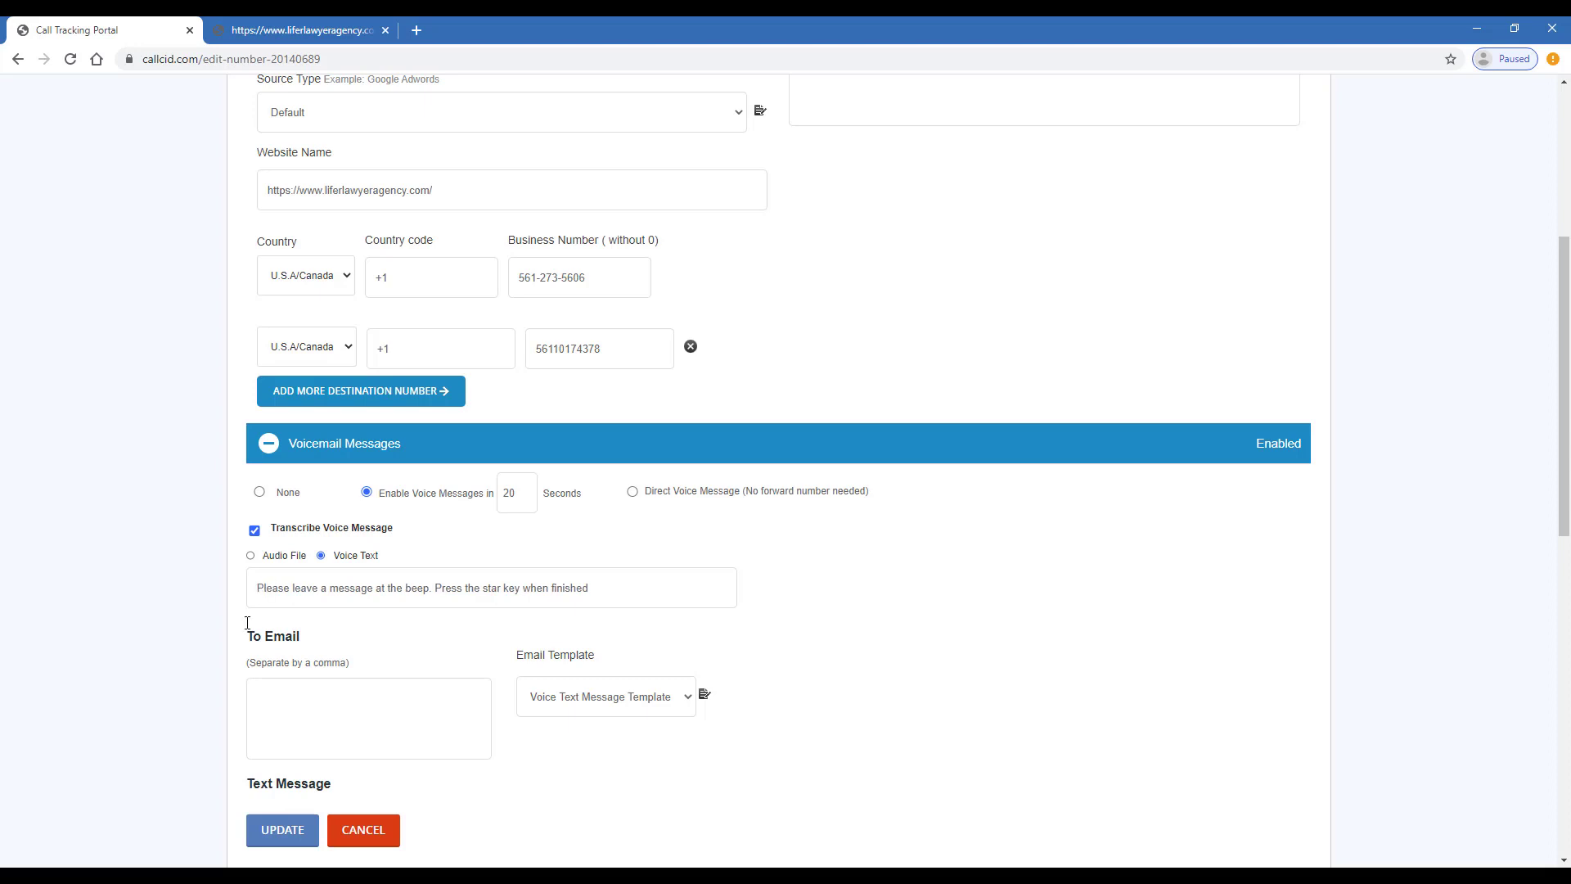
Enter the alert e-mail address for voicemail notifications
{"action": "scroll", "coordinate": [261, 720], "scroll_direction": "down", "scroll_amount": 1}
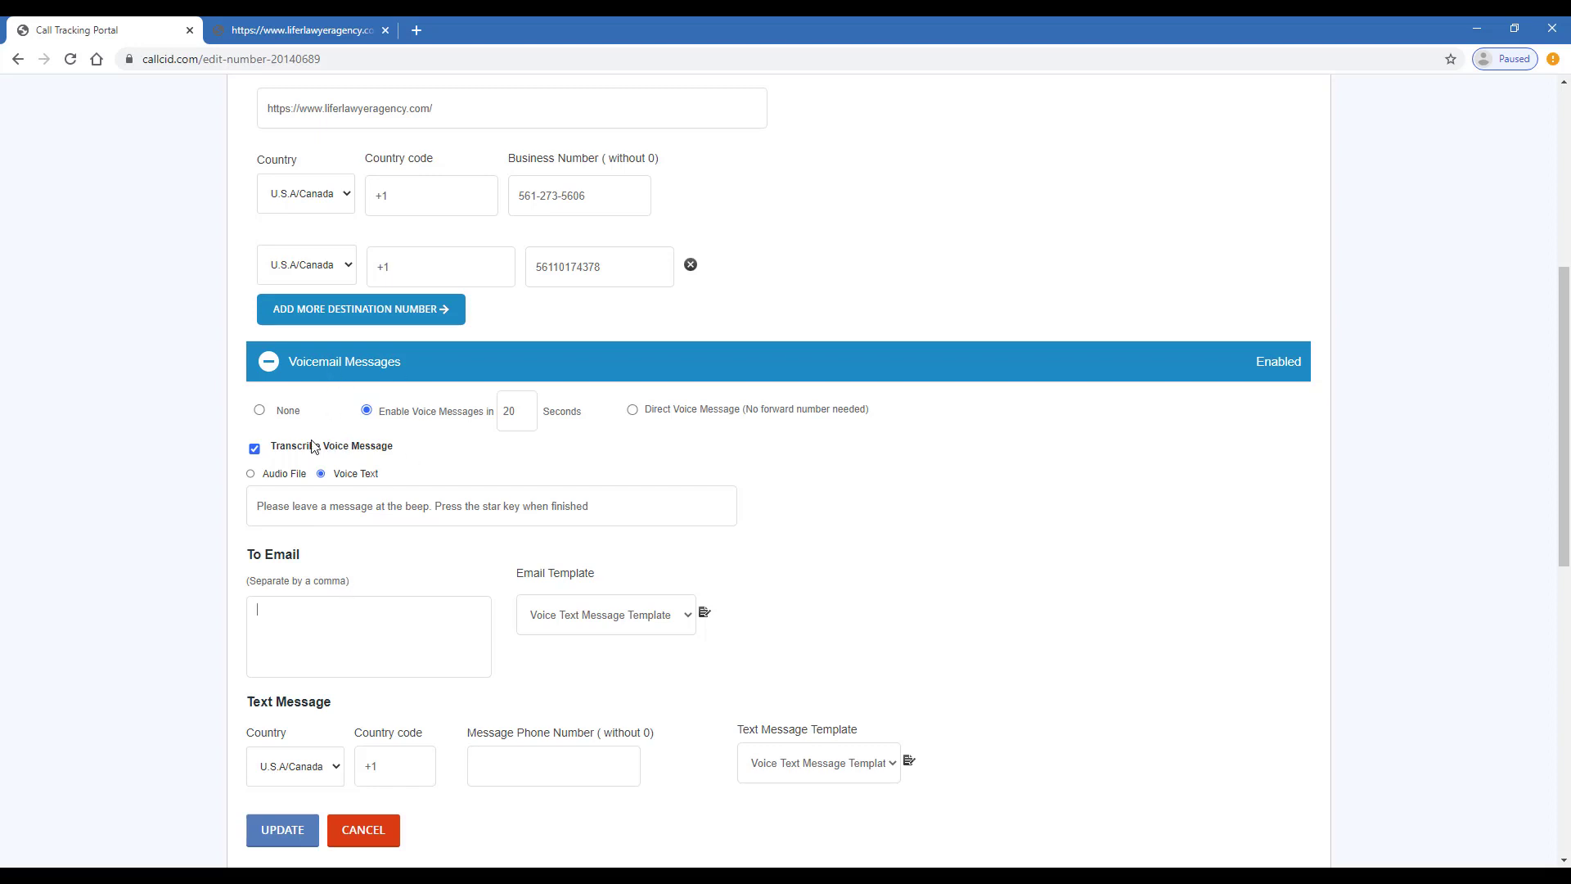
{"action": "left_click_drag", "start_coordinate": [311, 445], "coordinate": [462, 450]}
{"action": "left_click", "coordinate": [401, 617]}
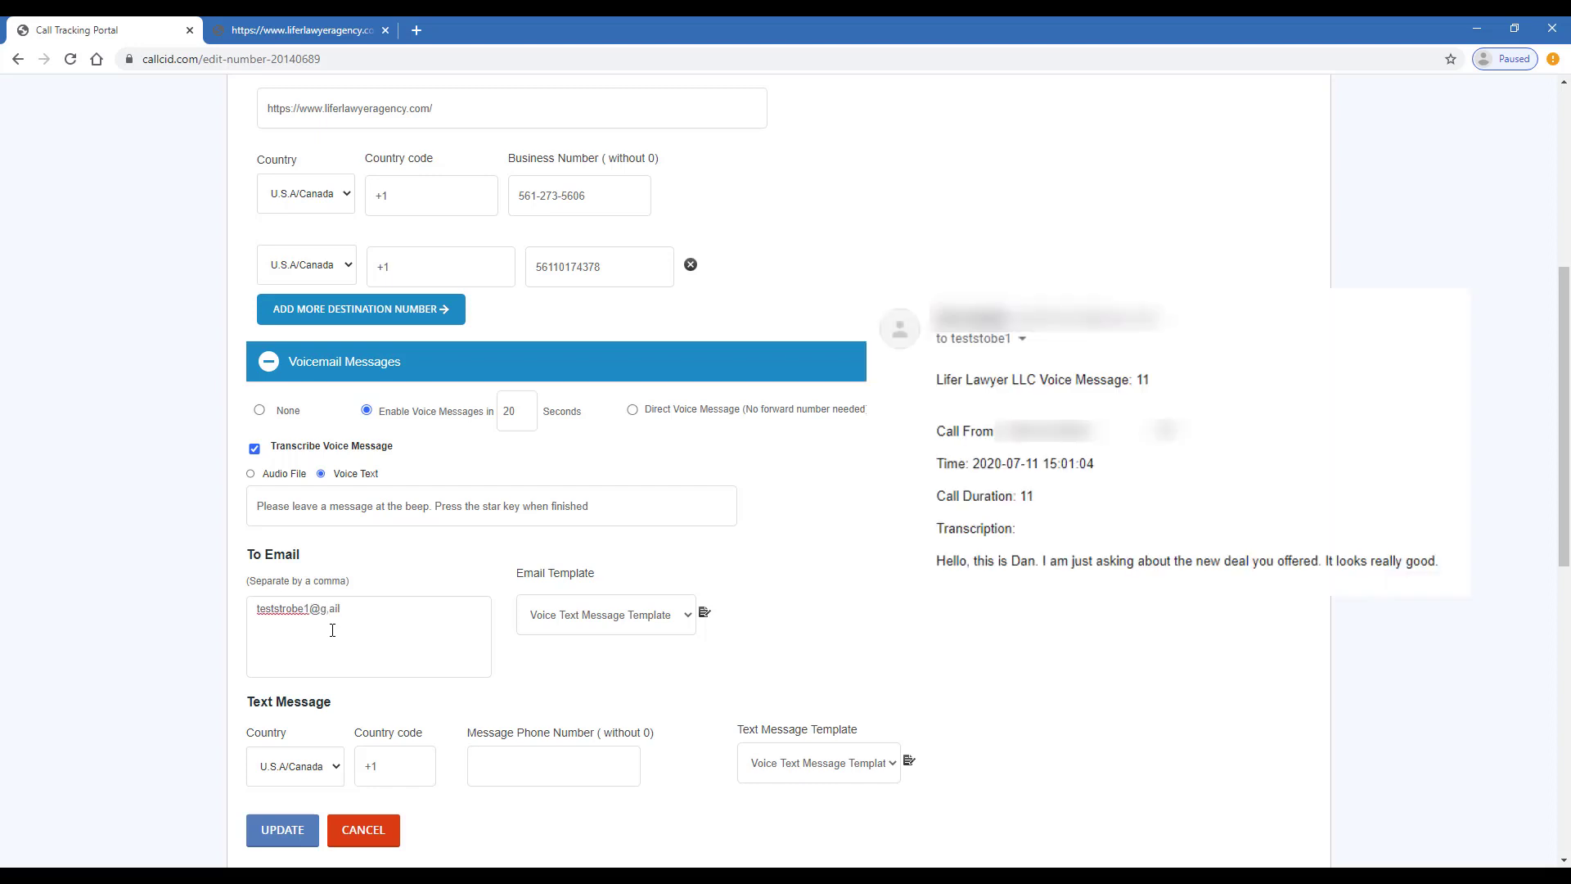
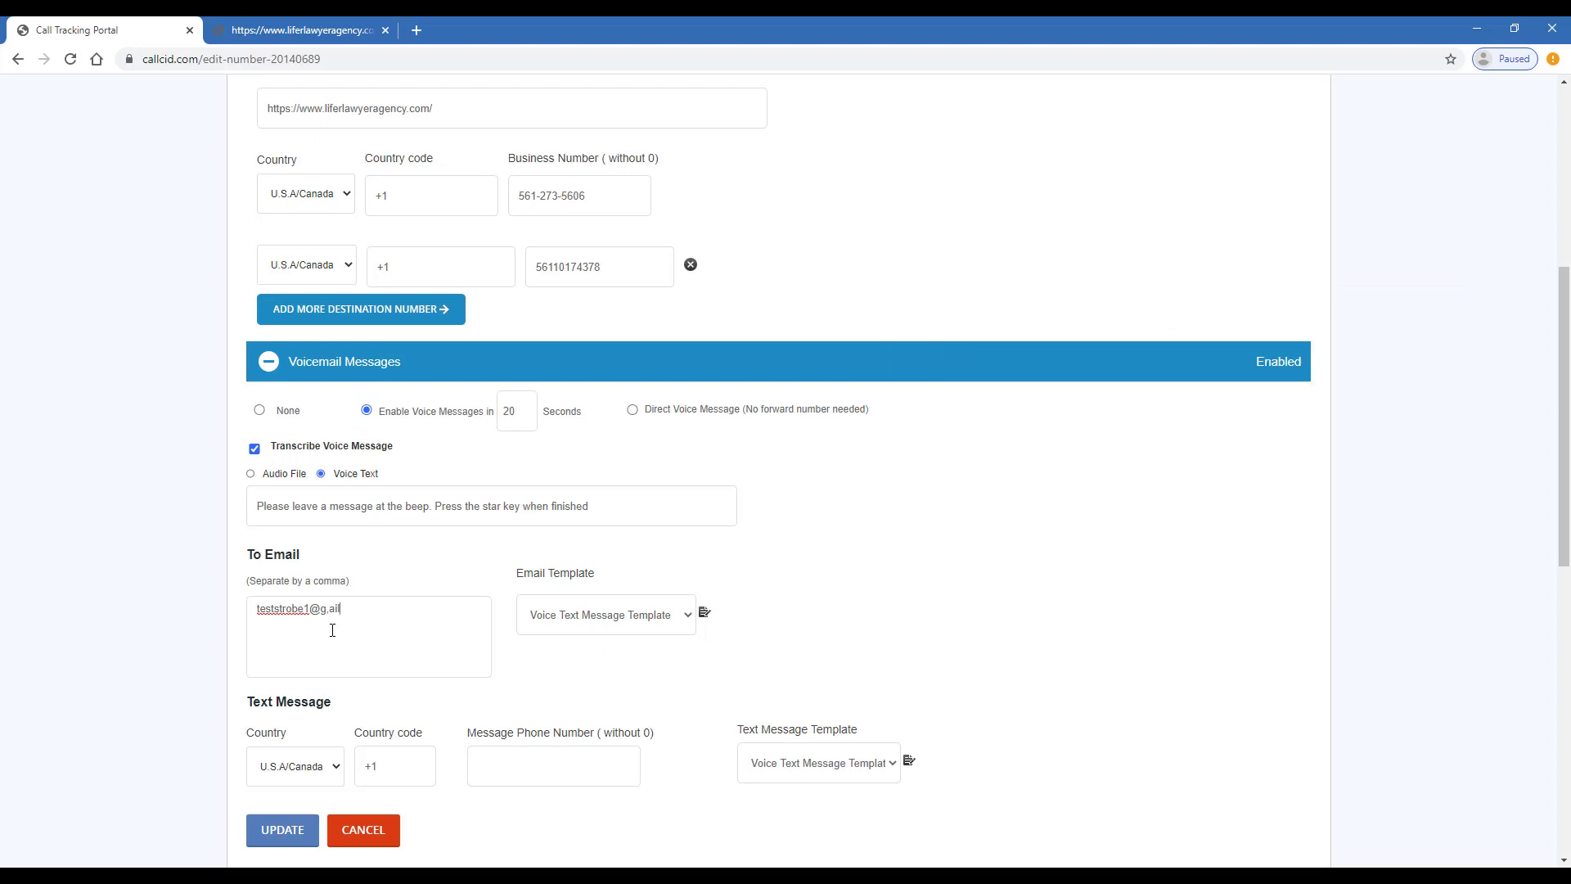
Add the text-alert phone number and save the voicemail settings
{"action": "scroll", "coordinate": [342, 609], "scroll_direction": "down", "scroll_amount": 3}
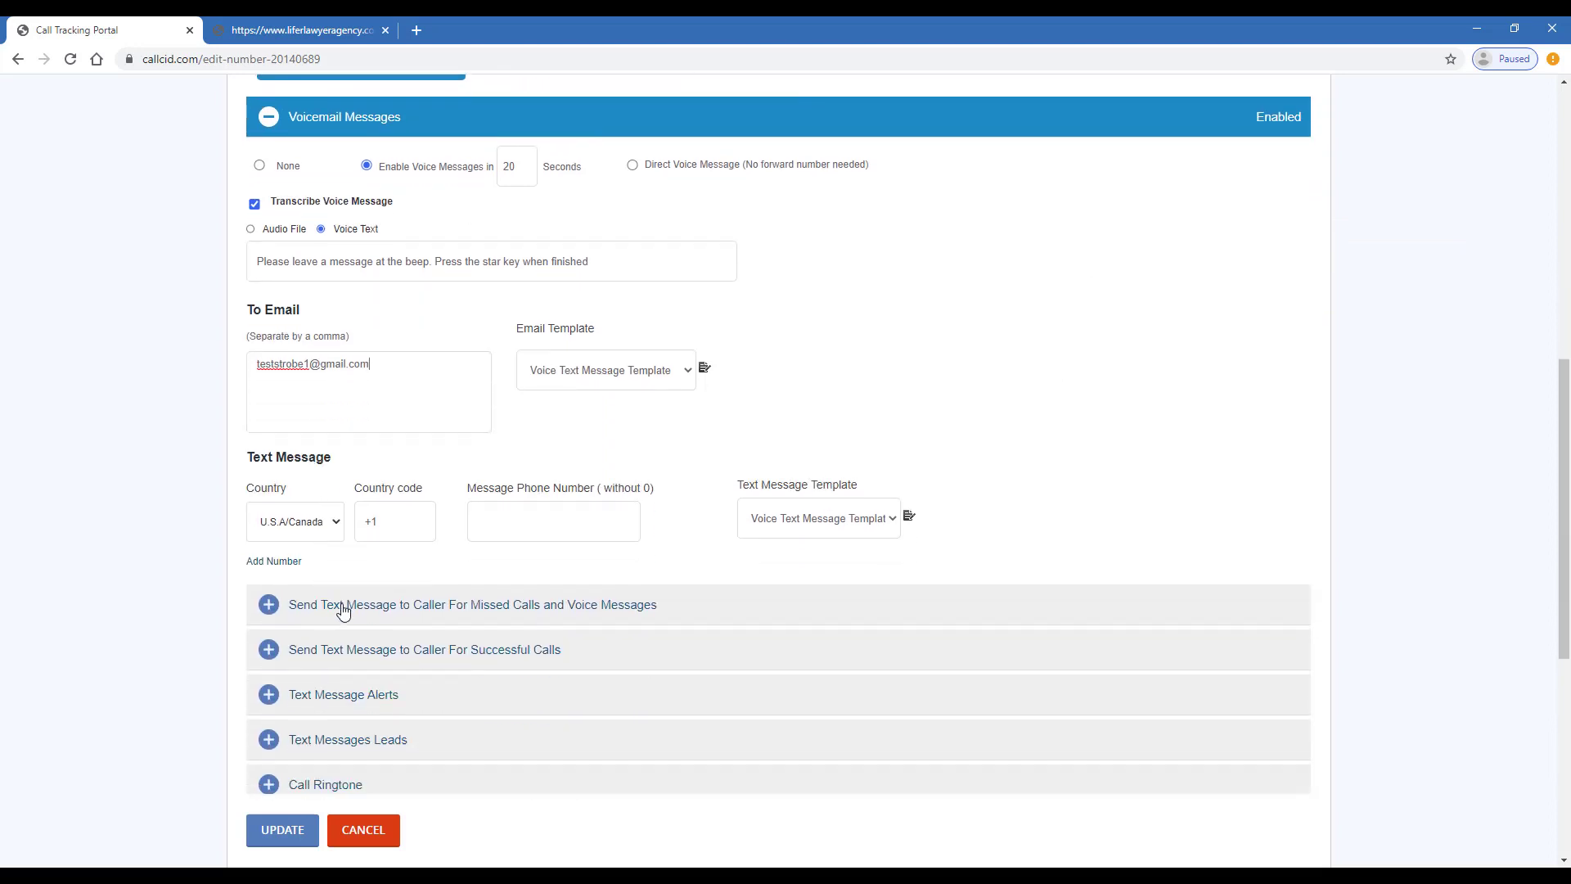
{"action": "left_click_drag", "start_coordinate": [277, 456], "coordinate": [299, 456]}
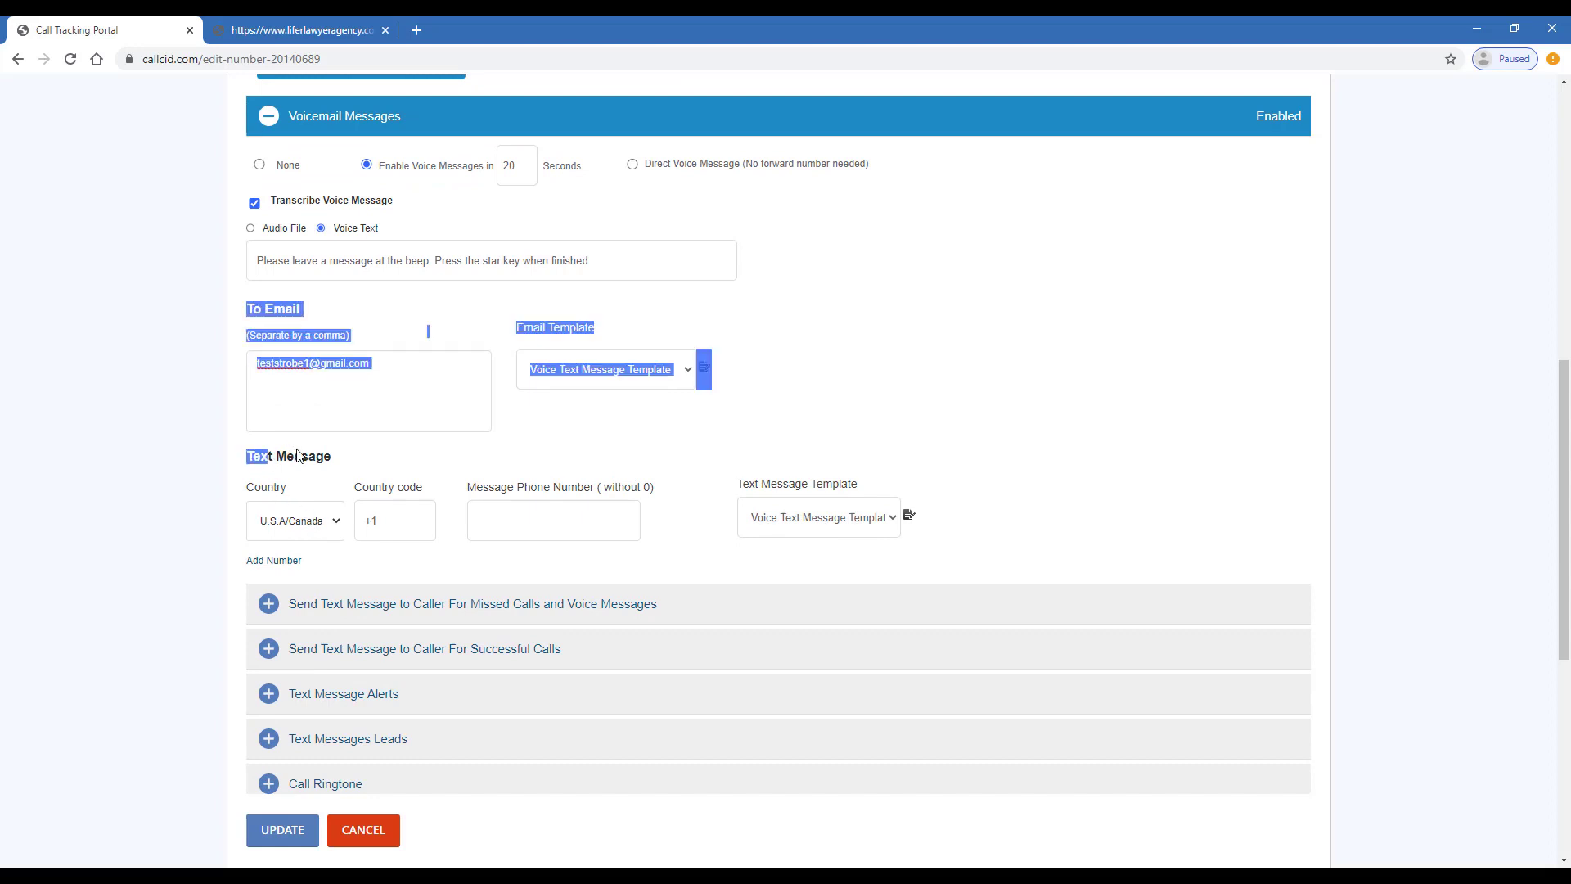
{"action": "left_click", "coordinate": [315, 472]}
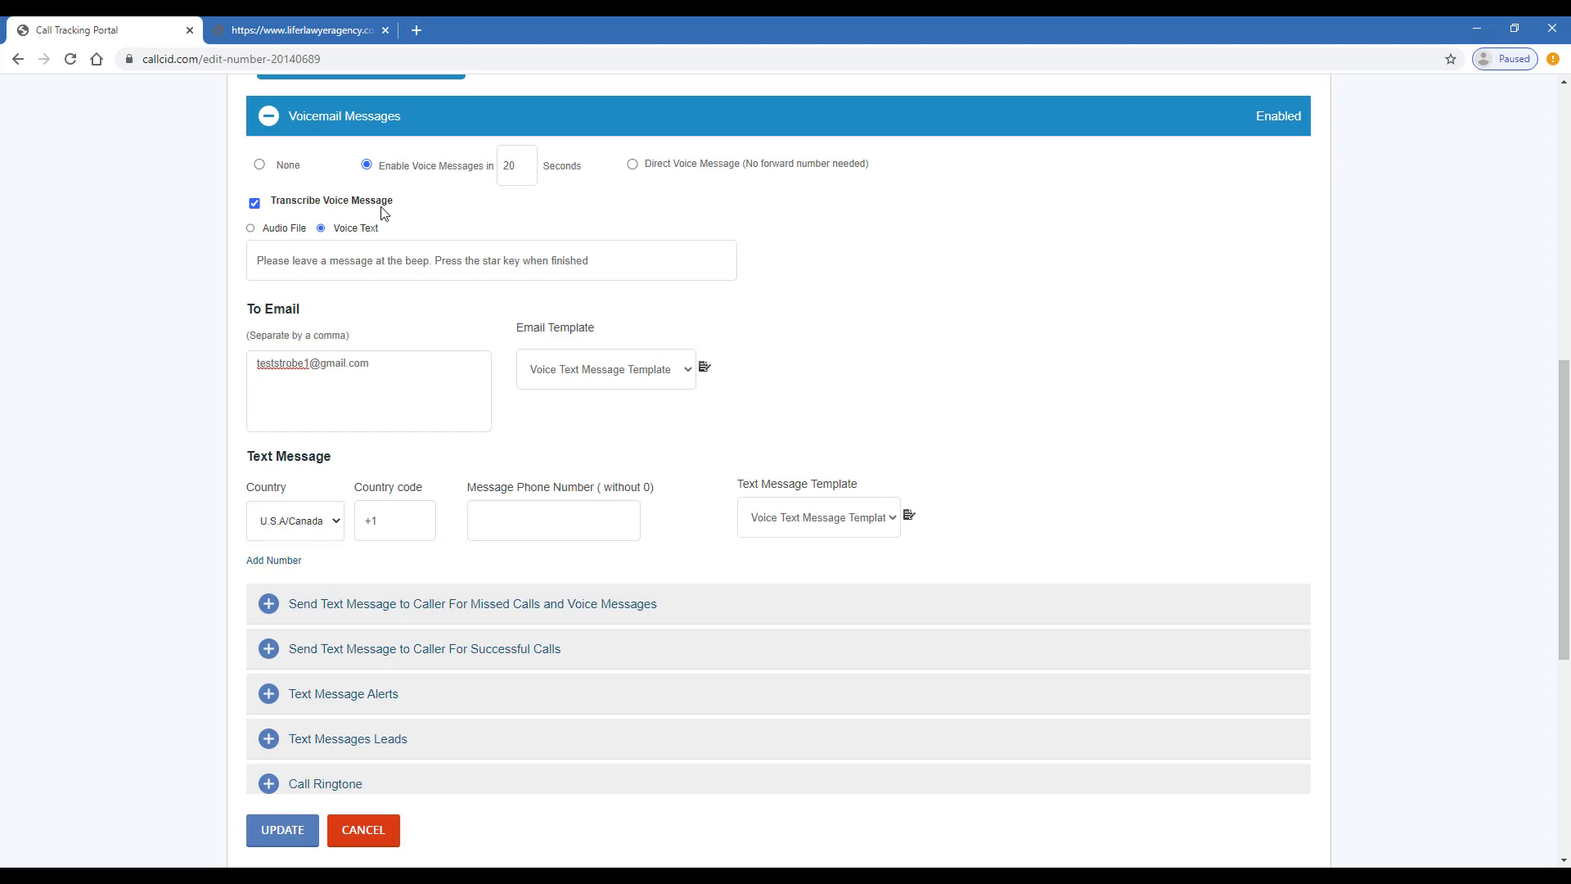
{"action": "left_click", "coordinate": [584, 508]}
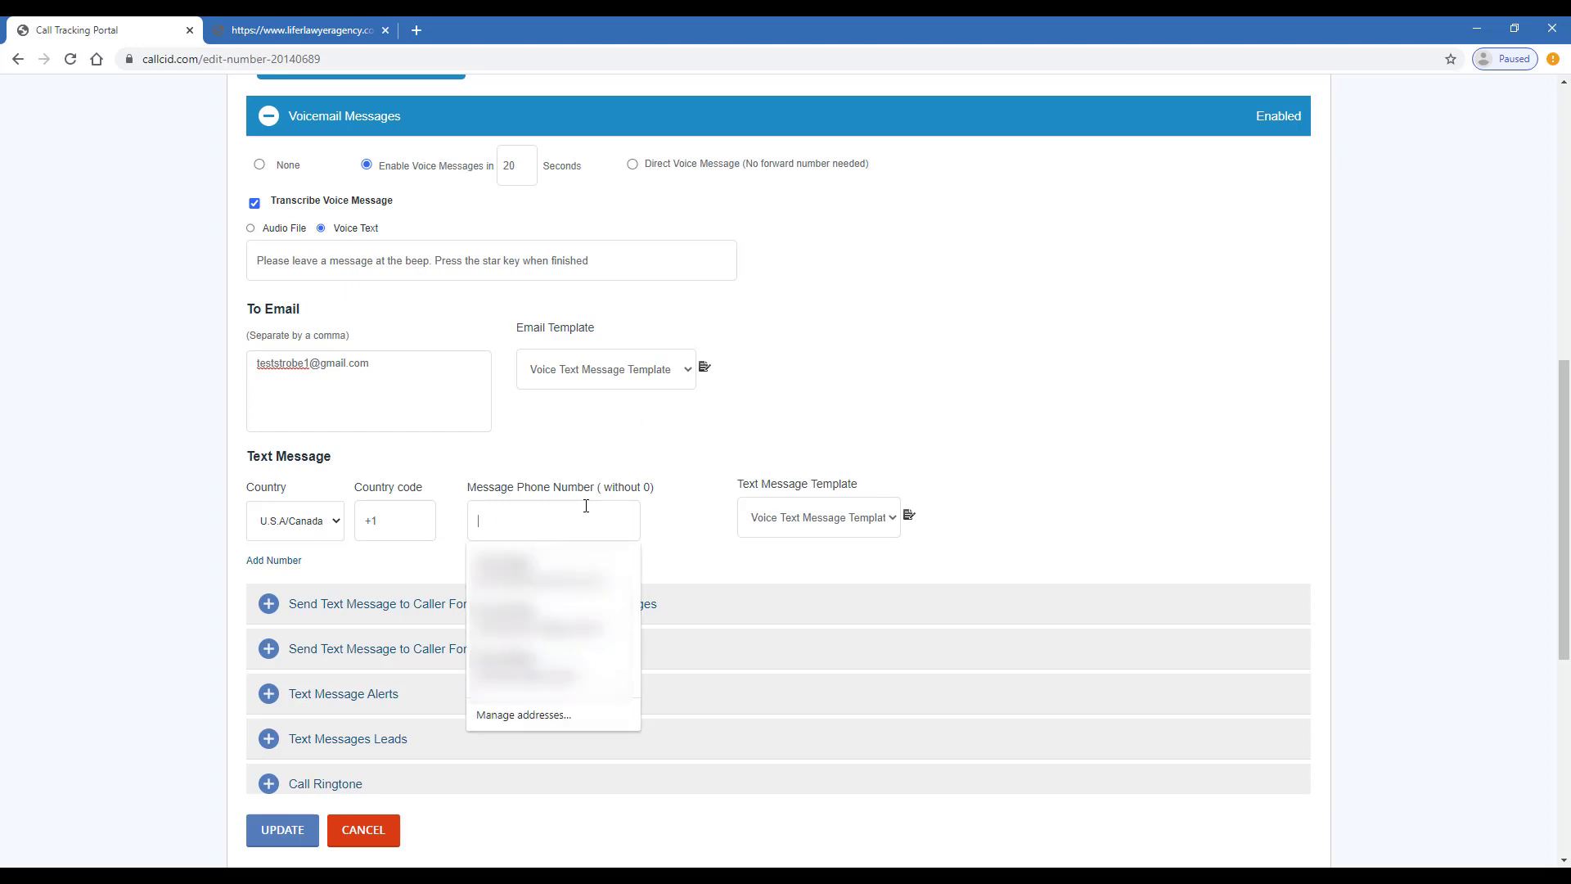
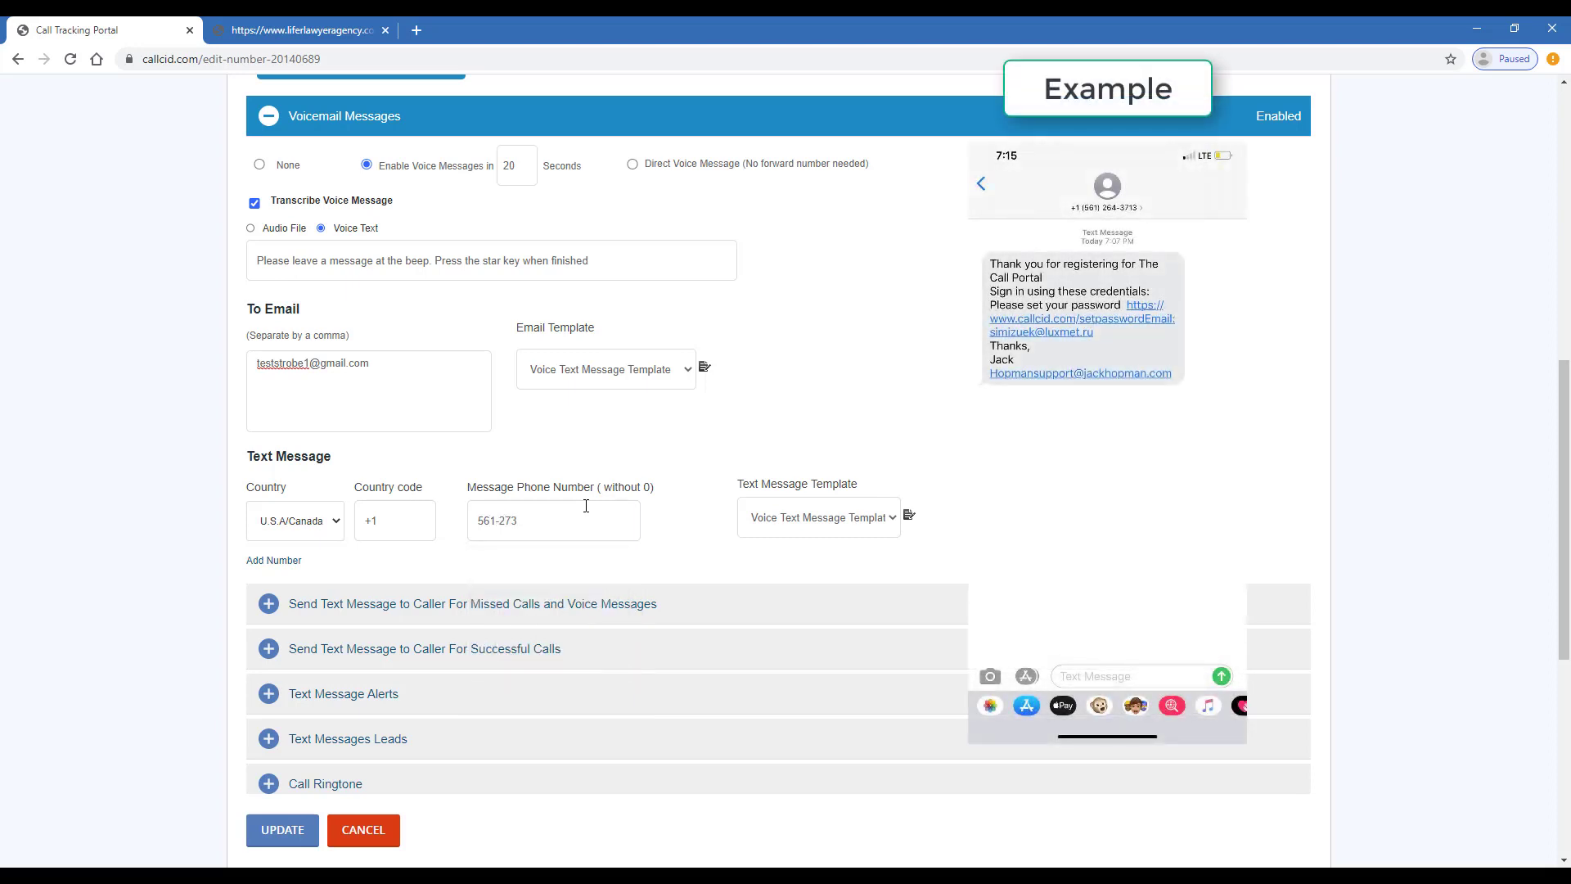
{"action": "scroll", "coordinate": [500, 597], "scroll_direction": "down", "scroll_amount": 1}
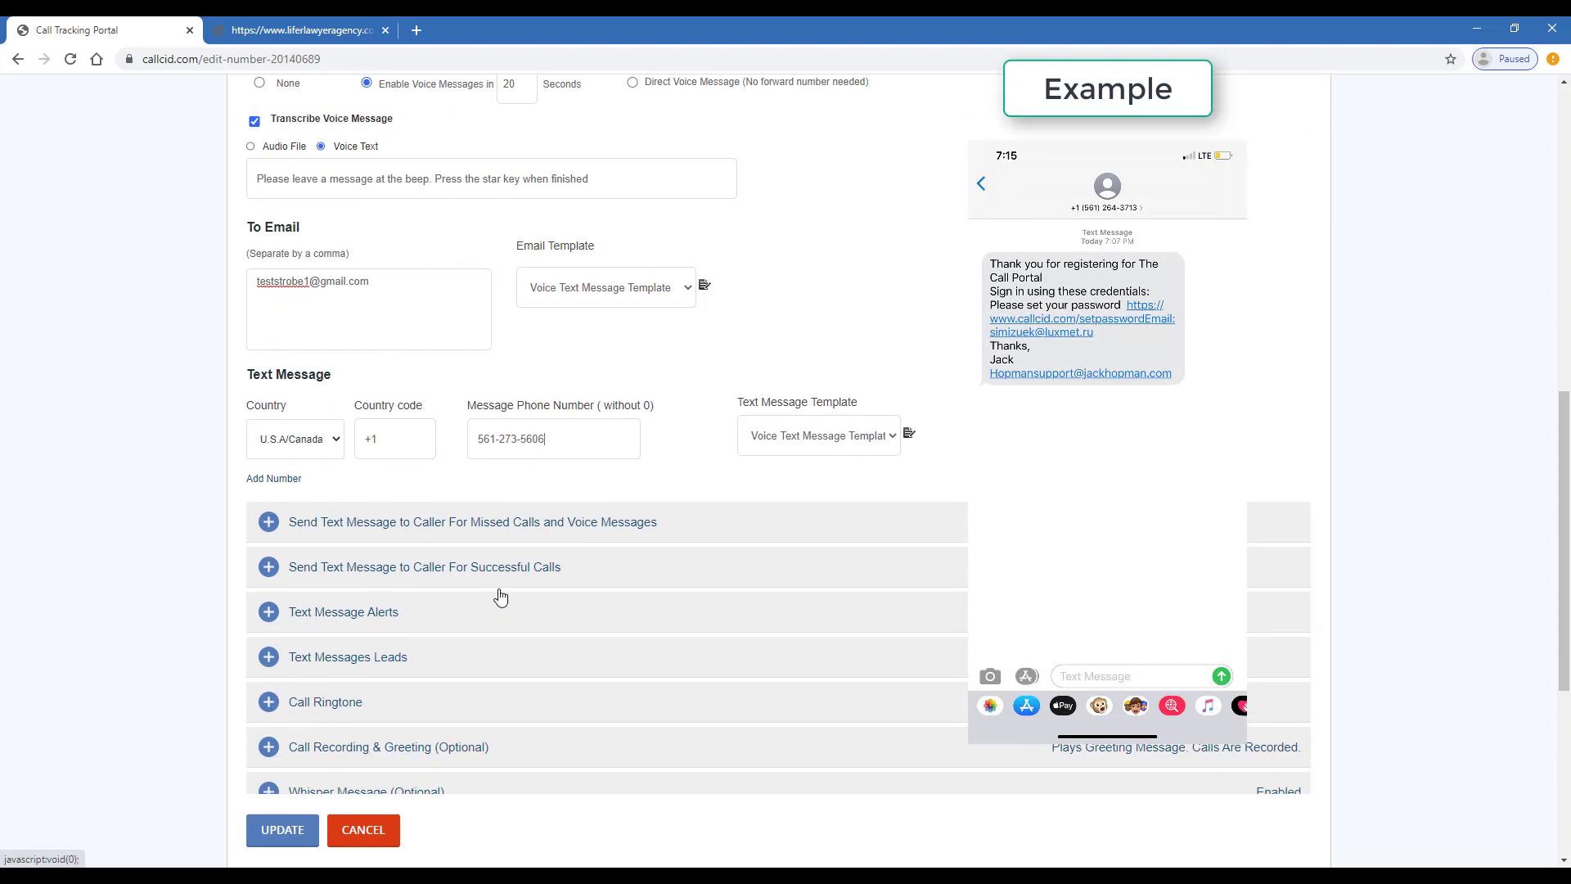
{"action": "left_click", "coordinate": [311, 829]}
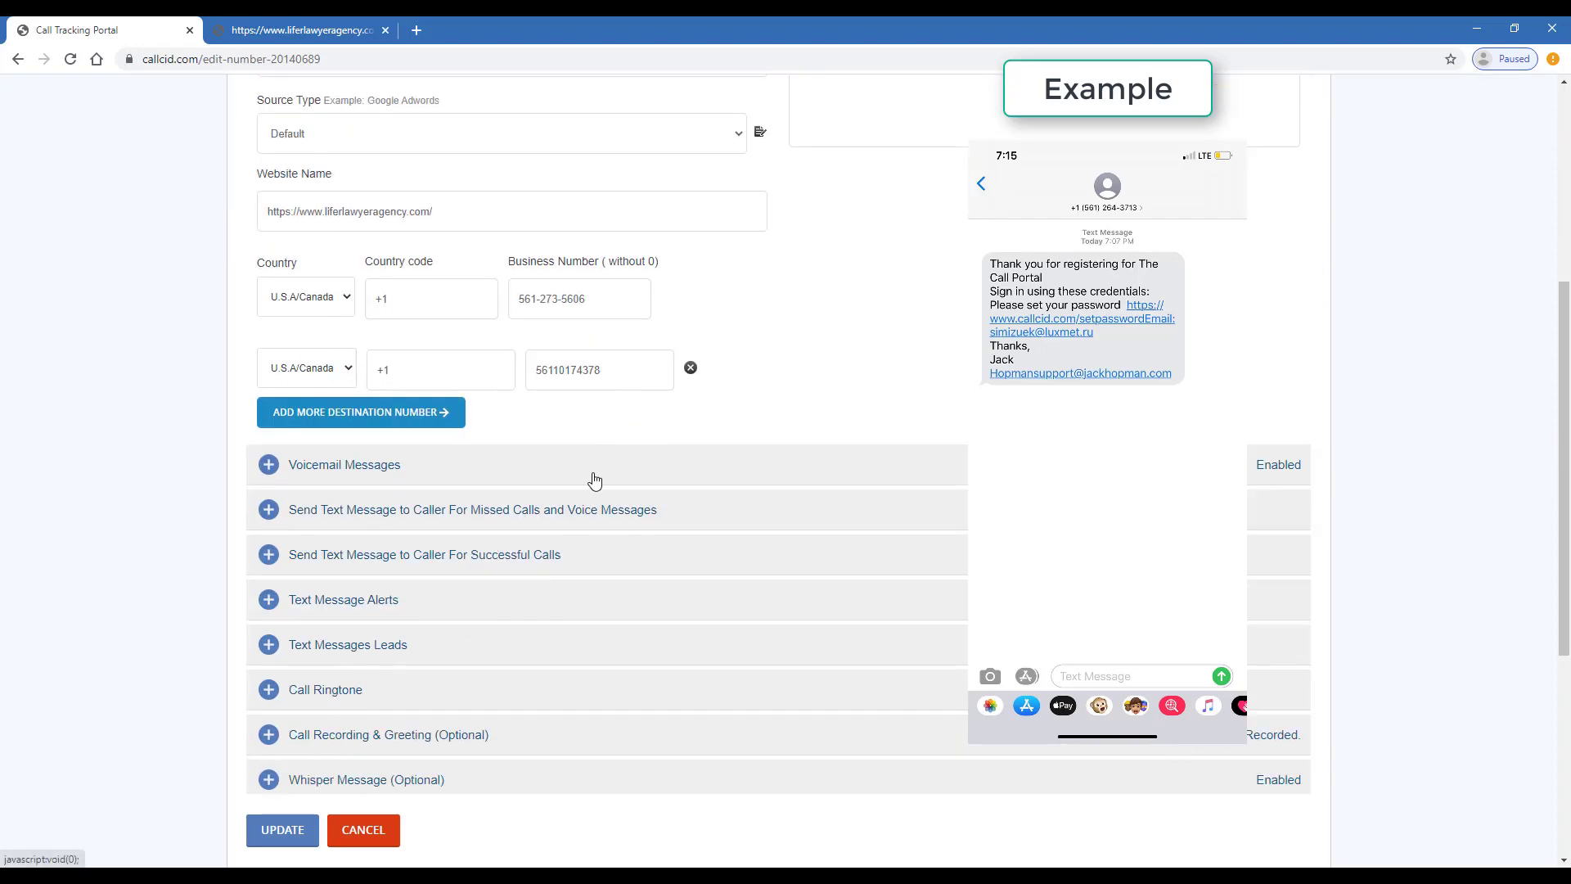
Reopen the voicemail settings to confirm they were saved
{"action": "left_click", "coordinate": [597, 480]}
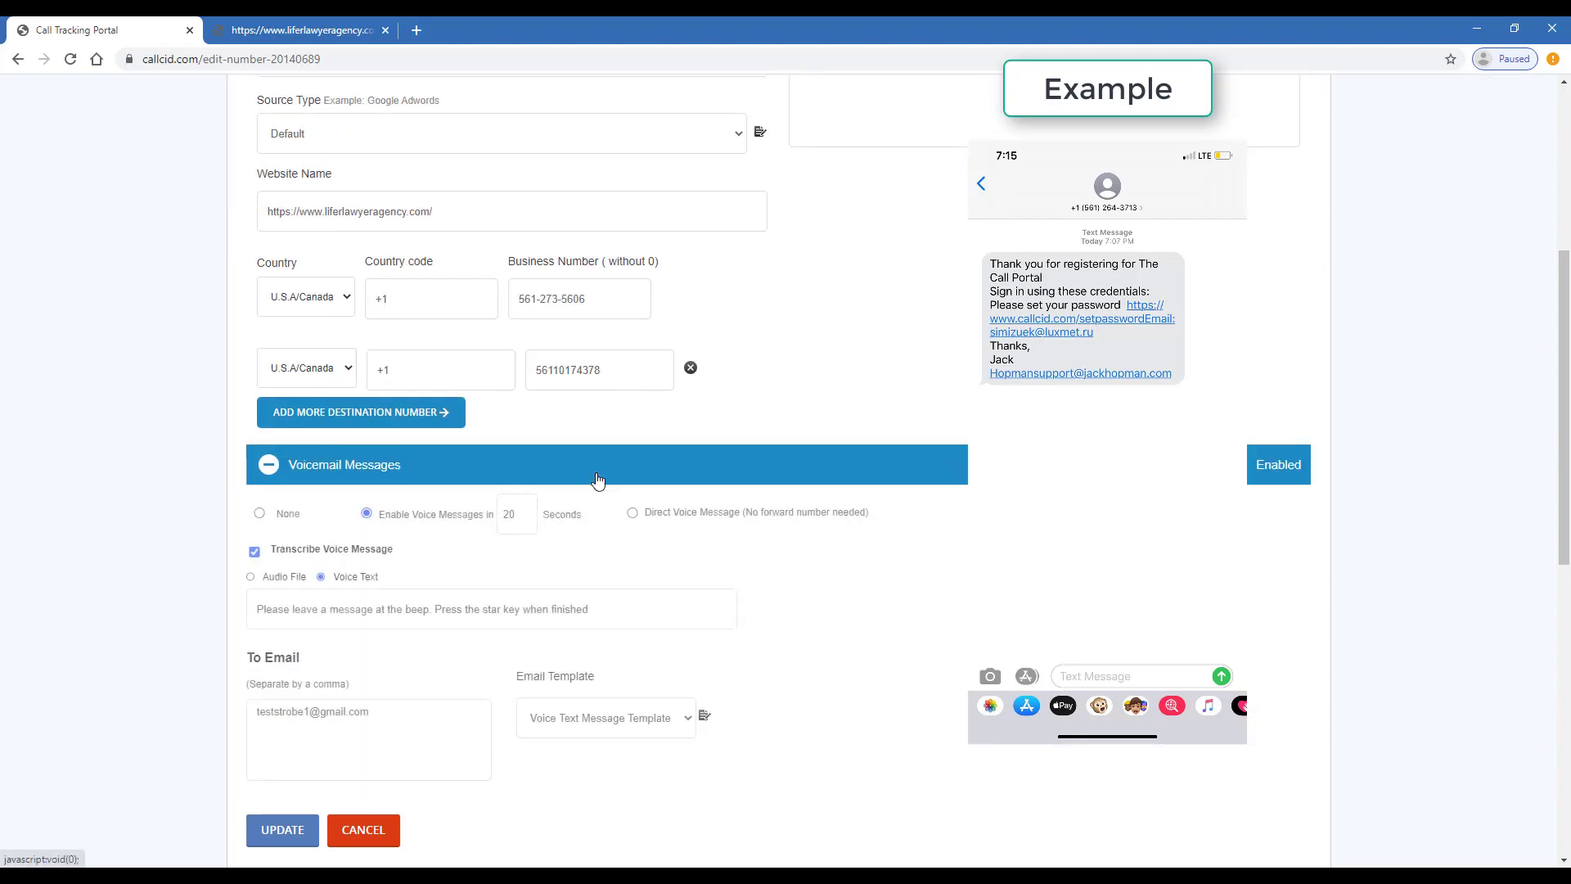
{"action": "scroll", "coordinate": [598, 480], "scroll_direction": "down", "scroll_amount": 3}
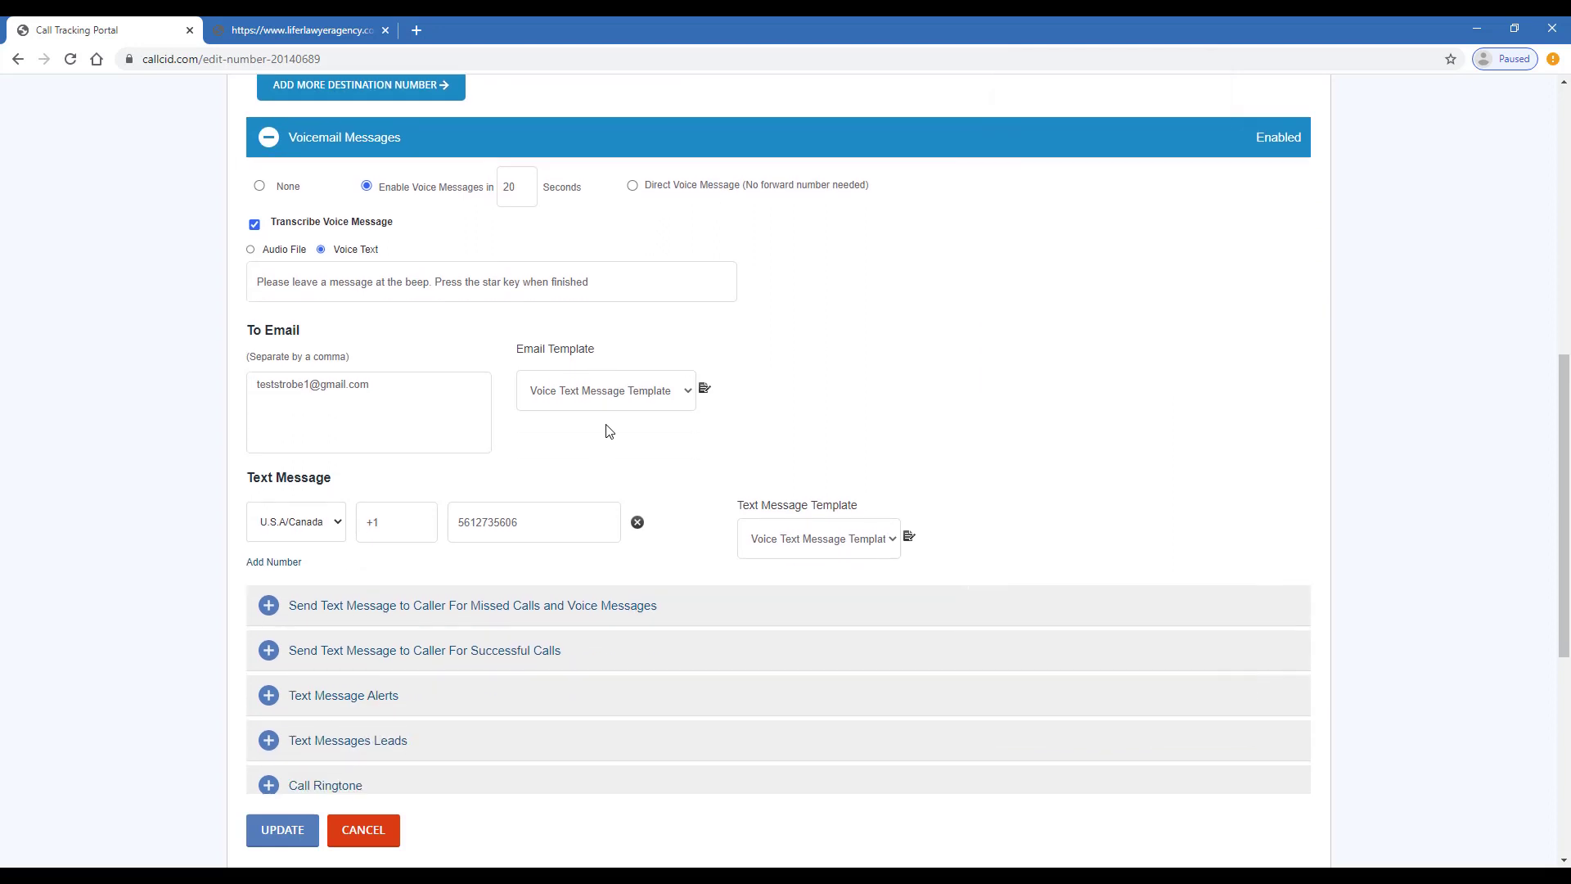
{"action": "scroll", "coordinate": [532, 442], "scroll_direction": "down", "scroll_amount": 3}
{"action": "left_click", "coordinate": [458, 378]}
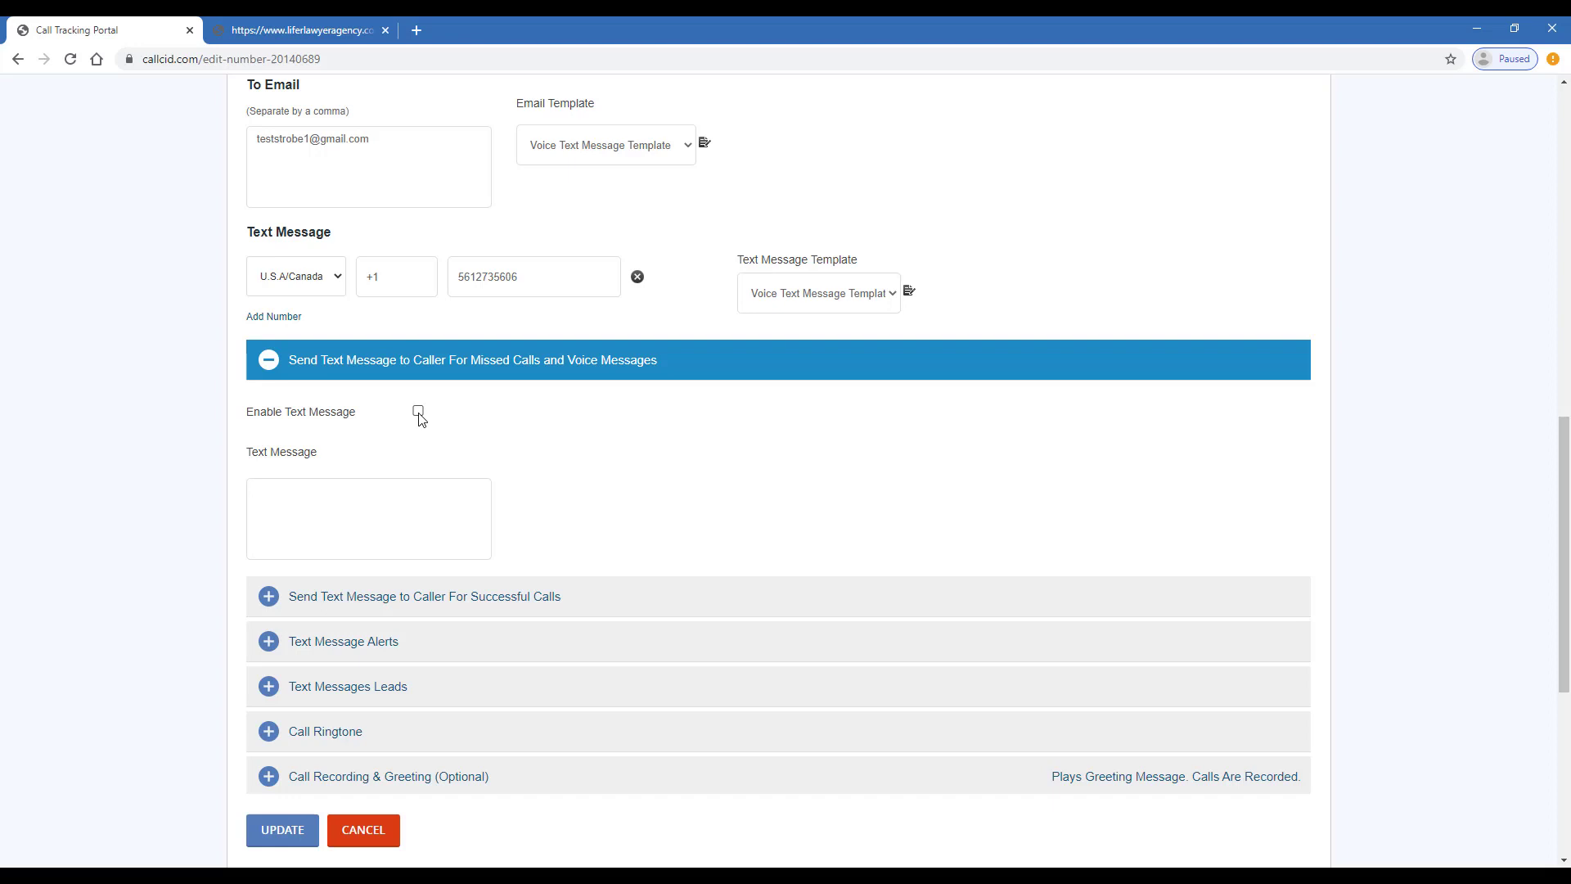
Enable the missed-call text reading 'Sorry for not answering the call. Will reach out to you soon'
{"action": "left_click", "coordinate": [419, 414]}
{"action": "left_click", "coordinate": [392, 514]}
{"action": "type", "text": "Sorry for not being"}
{"action": "key", "text": "BackSpace"}
{"action": "key", "text": "BackSpace"}
{"action": "key", "text": "BackSpace"}
{"action": "key", "text": "BackSpace"}
{"action": "key", "text": "BackSpace"}
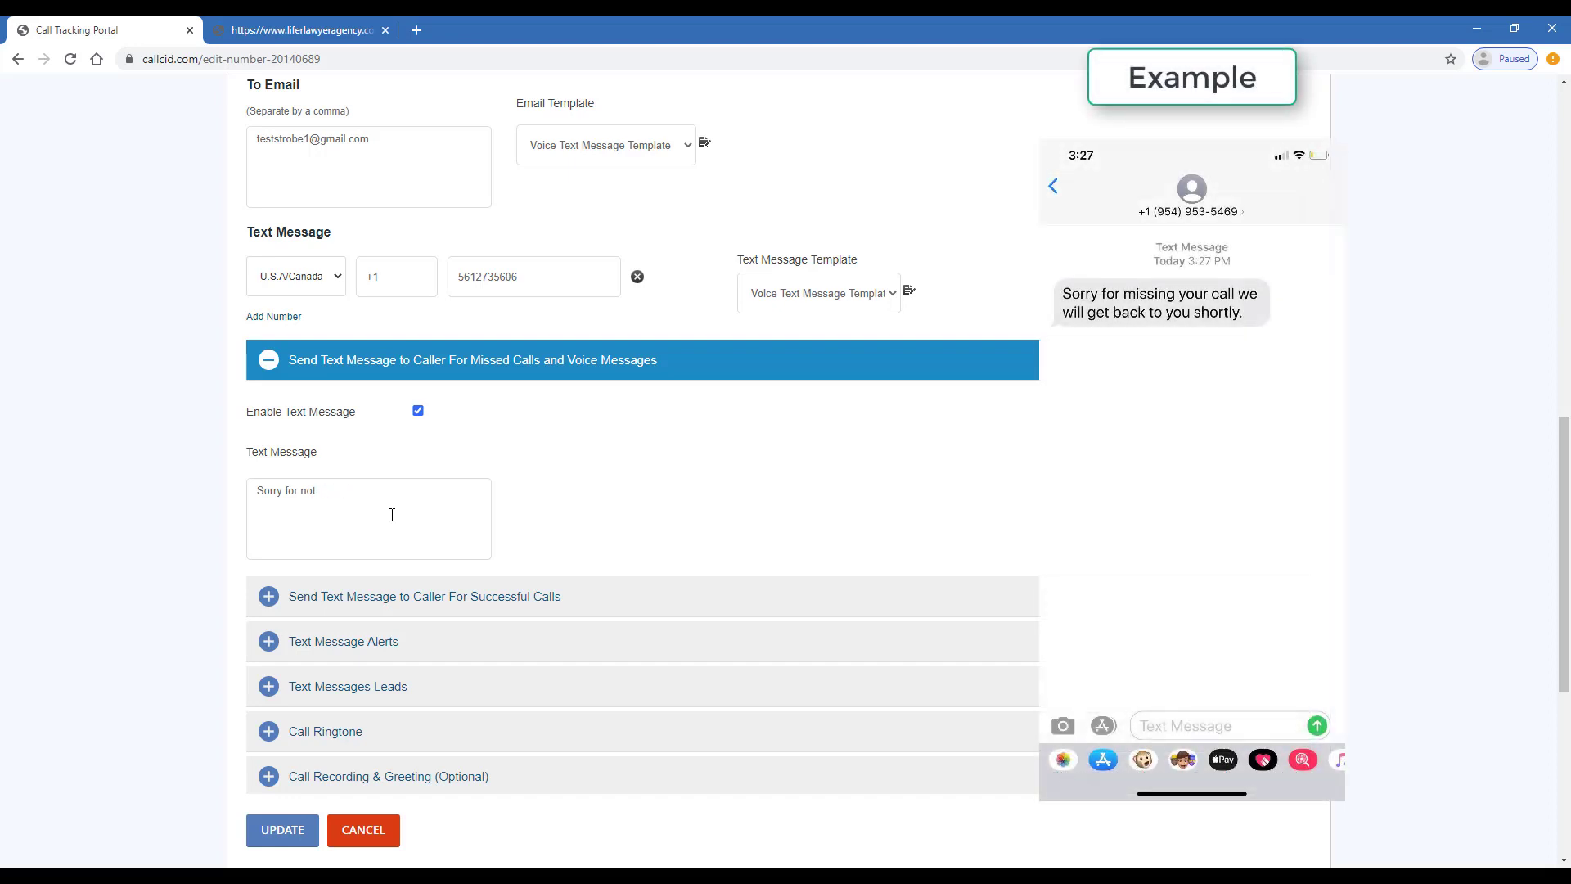
{"action": "type", "text": "answering the call. Will reach out to you soon."}
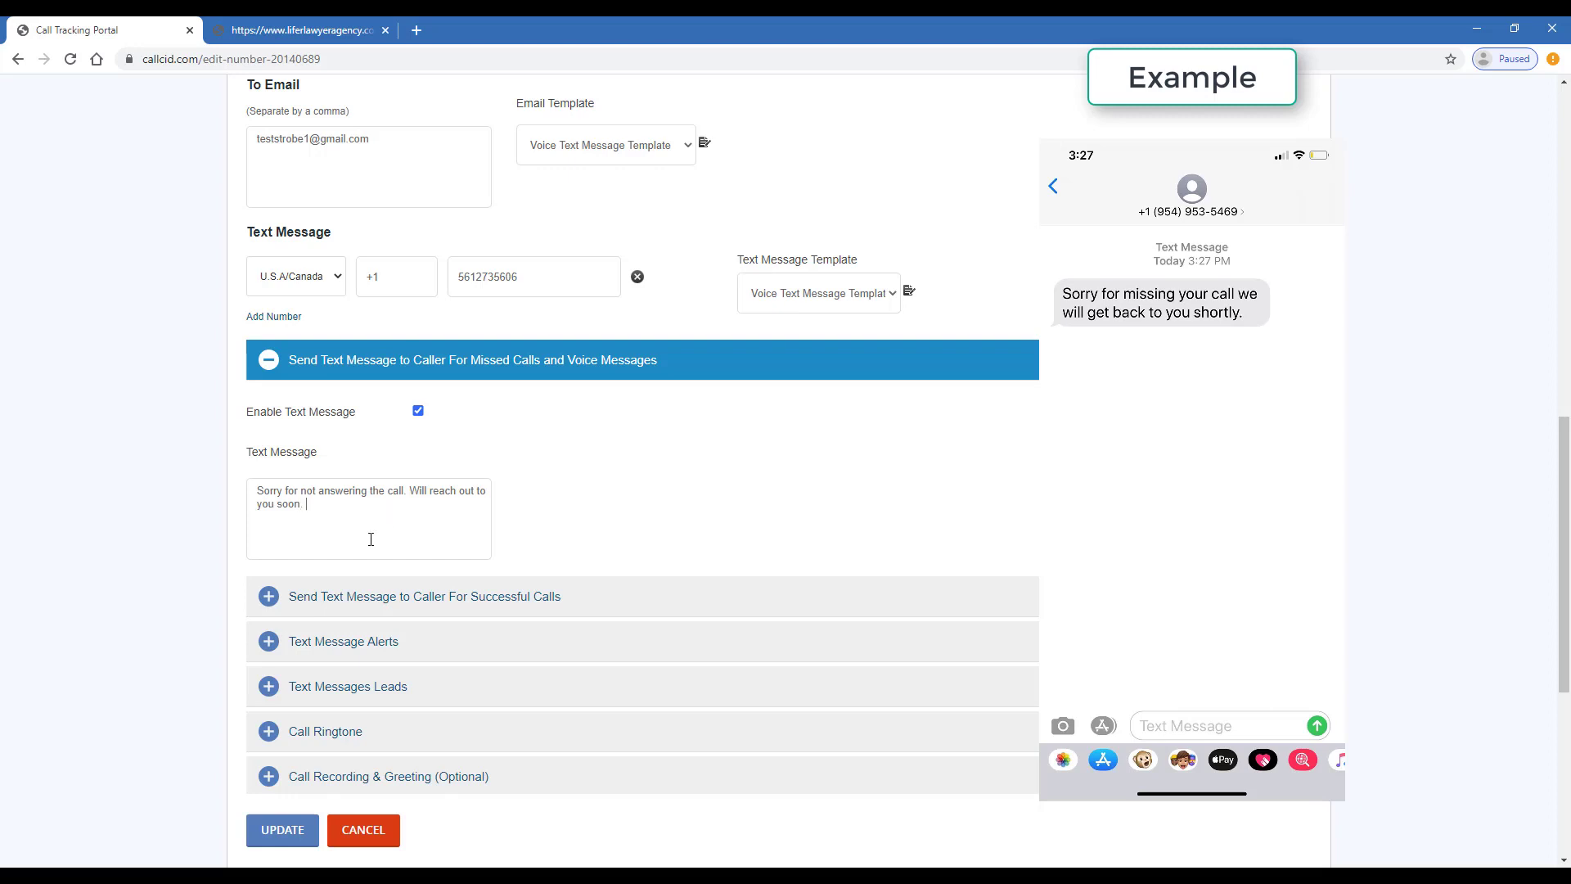
{"action": "scroll", "coordinate": [370, 539], "scroll_direction": "down", "scroll_amount": 1}
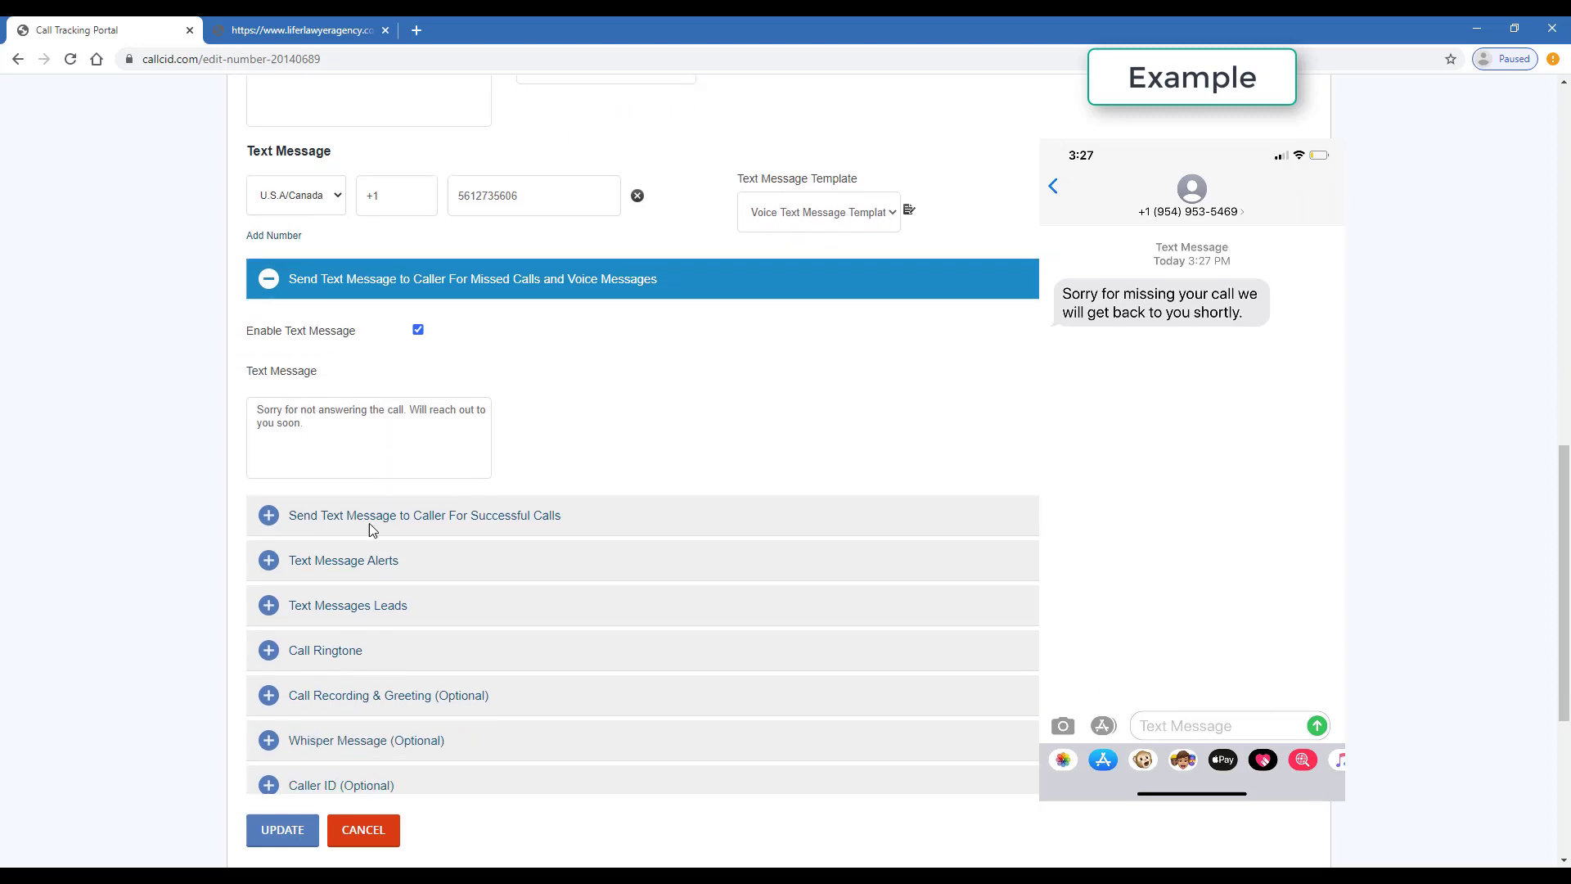
Enable the successful-call text to callers reading 'Looking forward to working with you'
{"action": "left_click", "coordinate": [634, 523]}
{"action": "scroll", "coordinate": [606, 540], "scroll_direction": "down", "scroll_amount": 3}
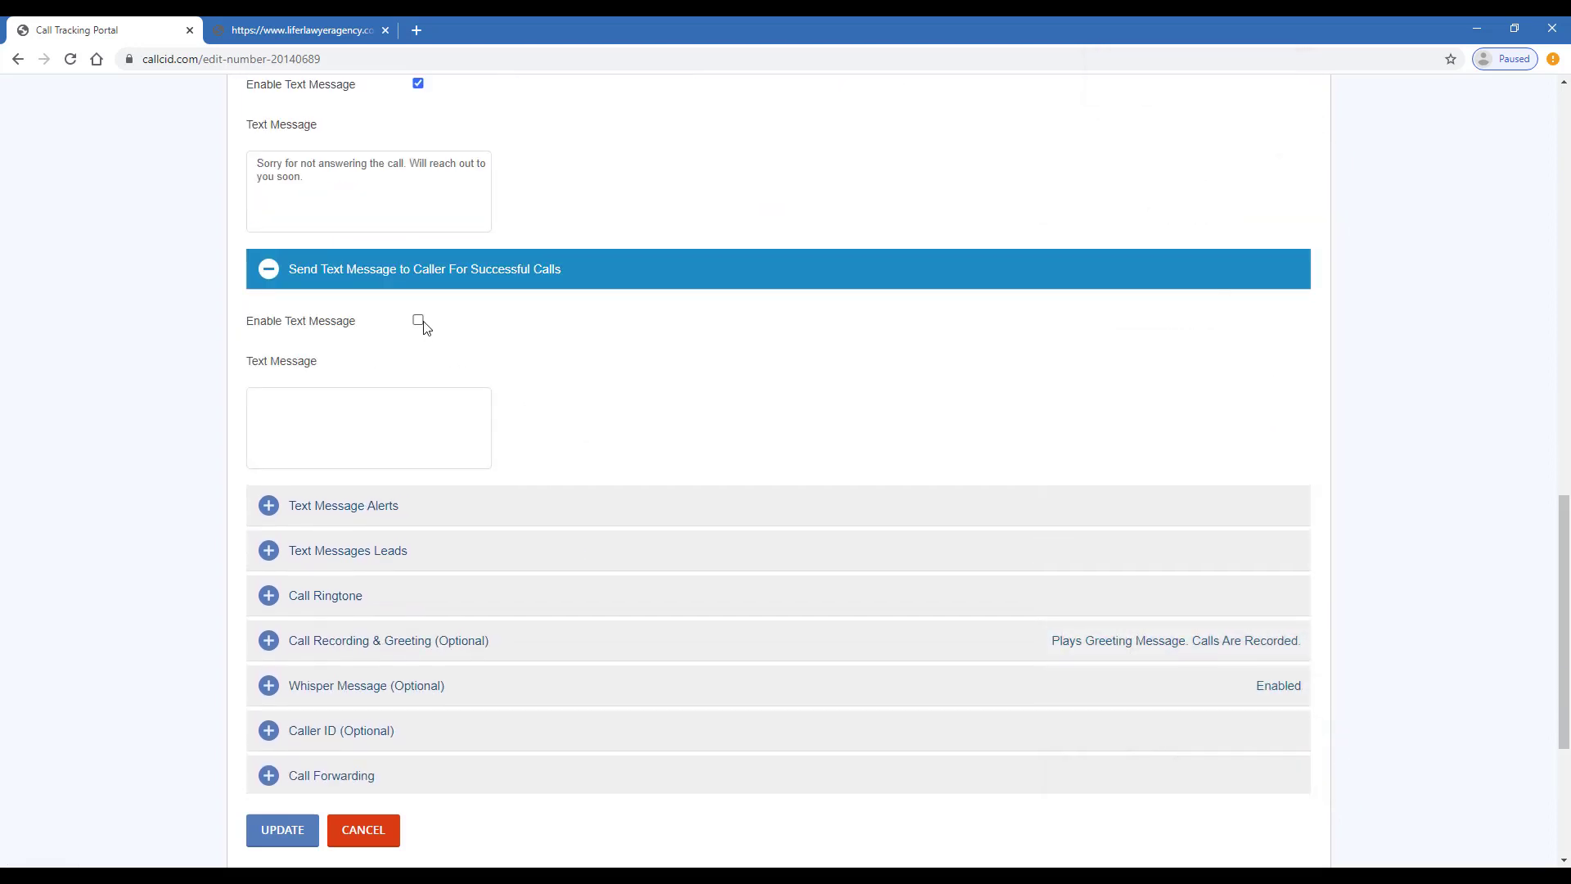
{"action": "left_click", "coordinate": [418, 320]}
{"action": "left_click", "coordinate": [382, 397]}
{"action": "type", "text": "Looking forw"}
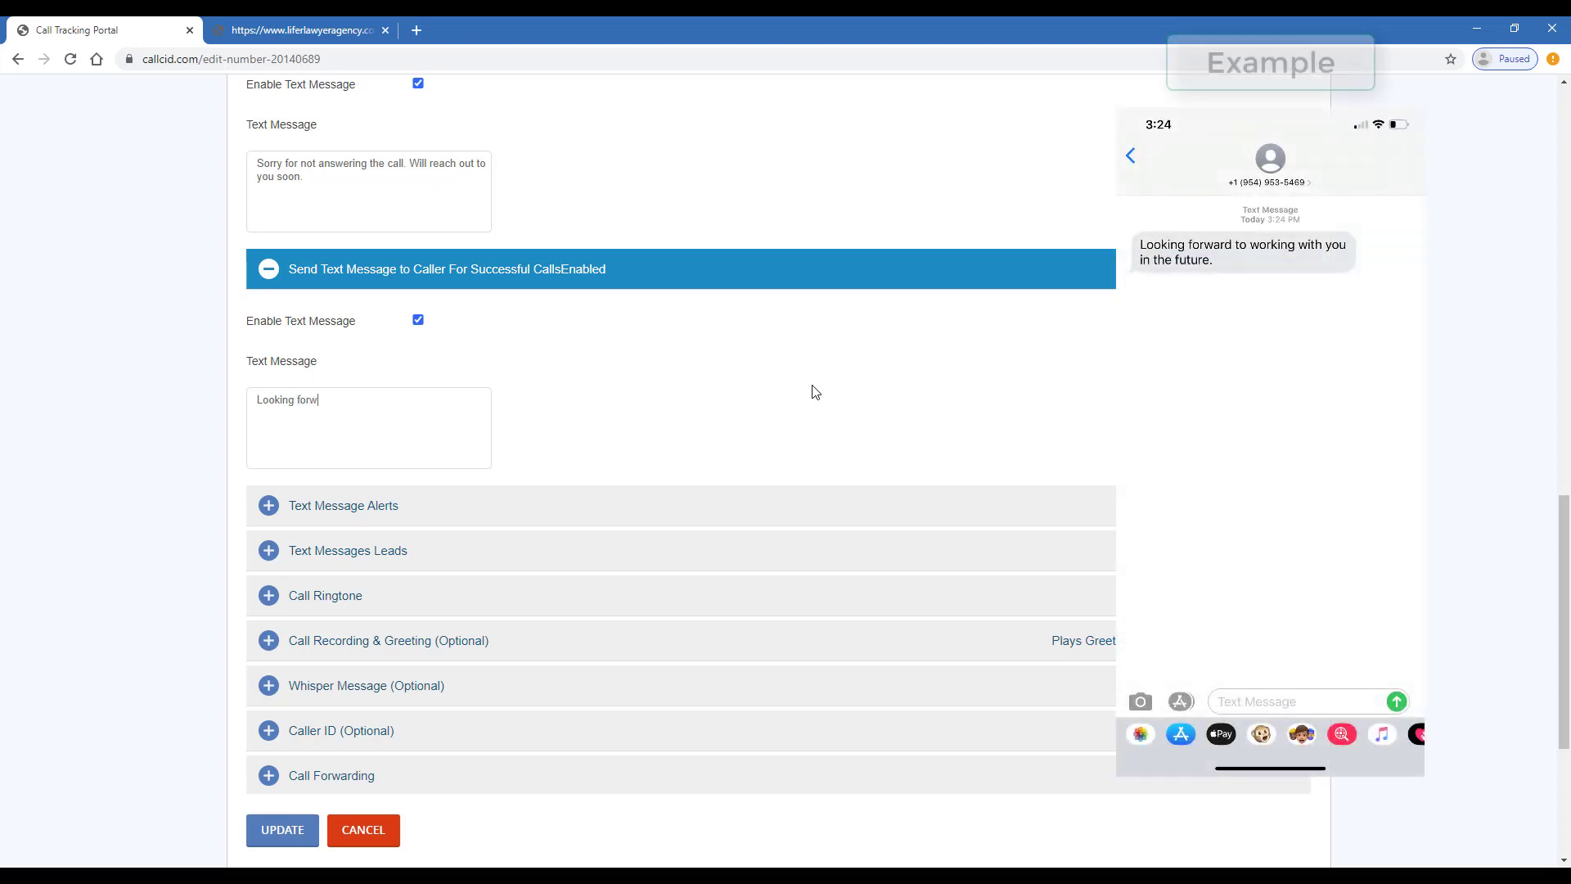
{"action": "type", "text": "ard t"}
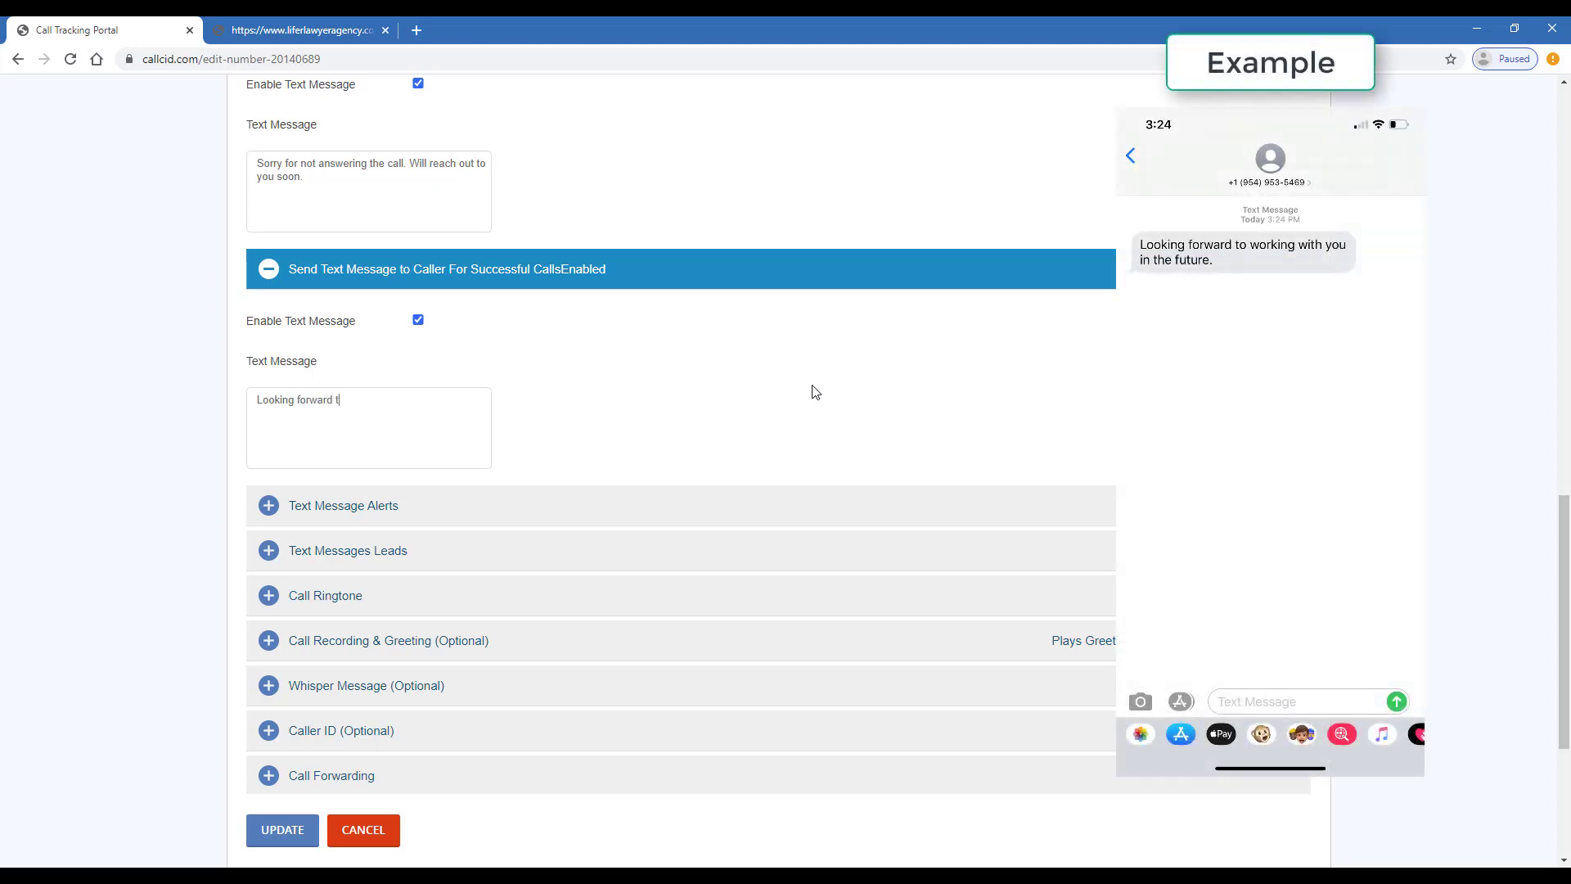
{"action": "type", "text": "o working with you@"}
{"action": "key", "text": "BackSpace"}
Limit text message alerts to missed calls using the Message-1 template
{"action": "scroll", "coordinate": [565, 495], "scroll_direction": "down", "scroll_amount": 3}
{"action": "left_click", "coordinate": [472, 254]}
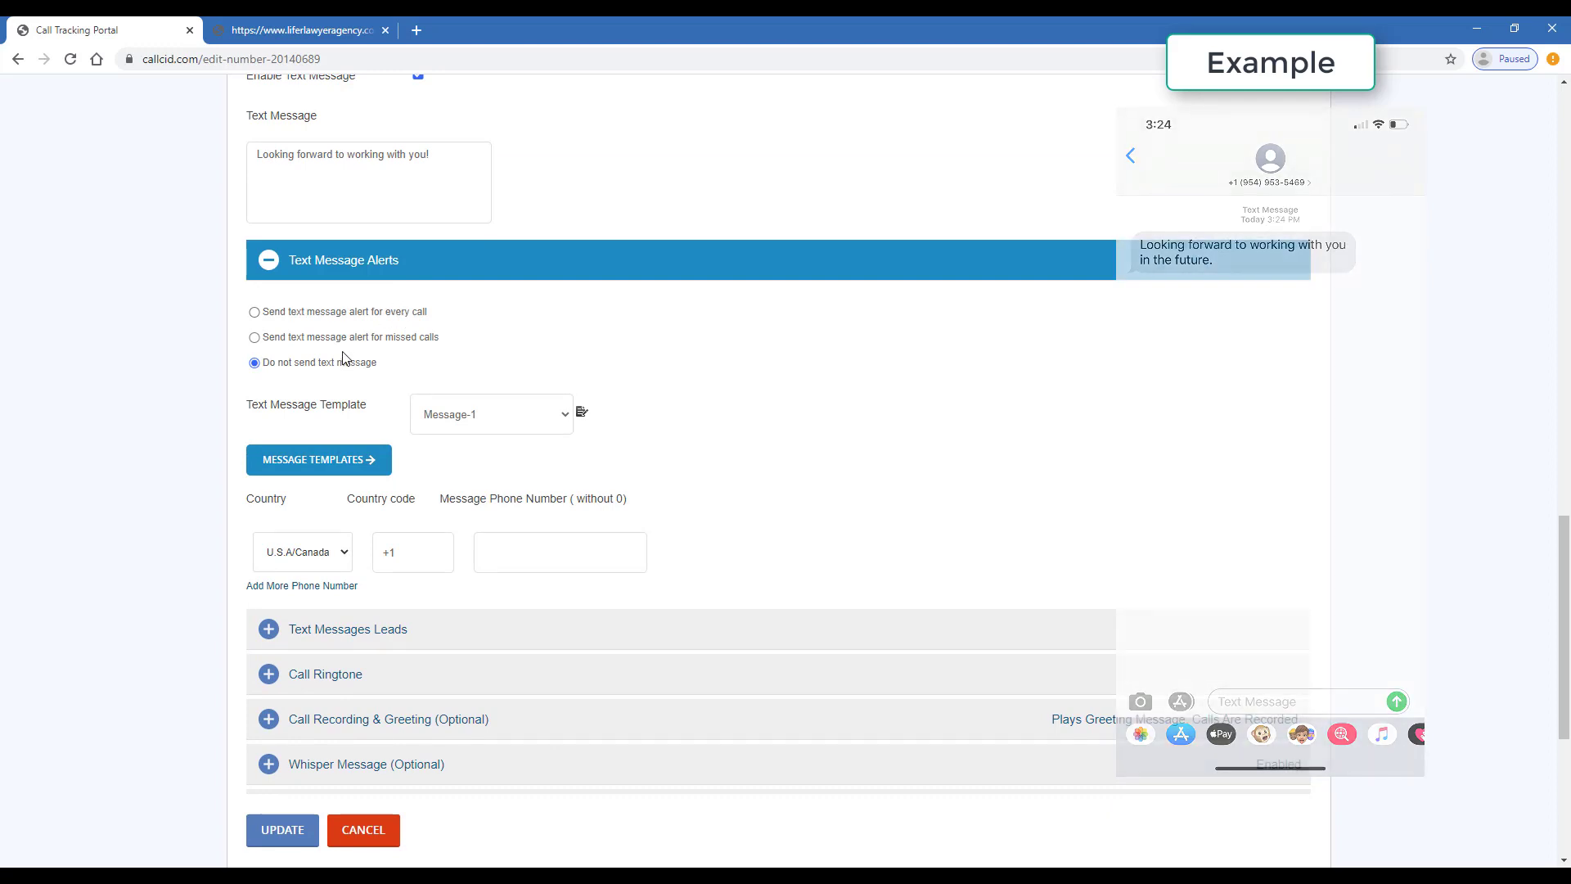
{"action": "left_click", "coordinate": [255, 337]}
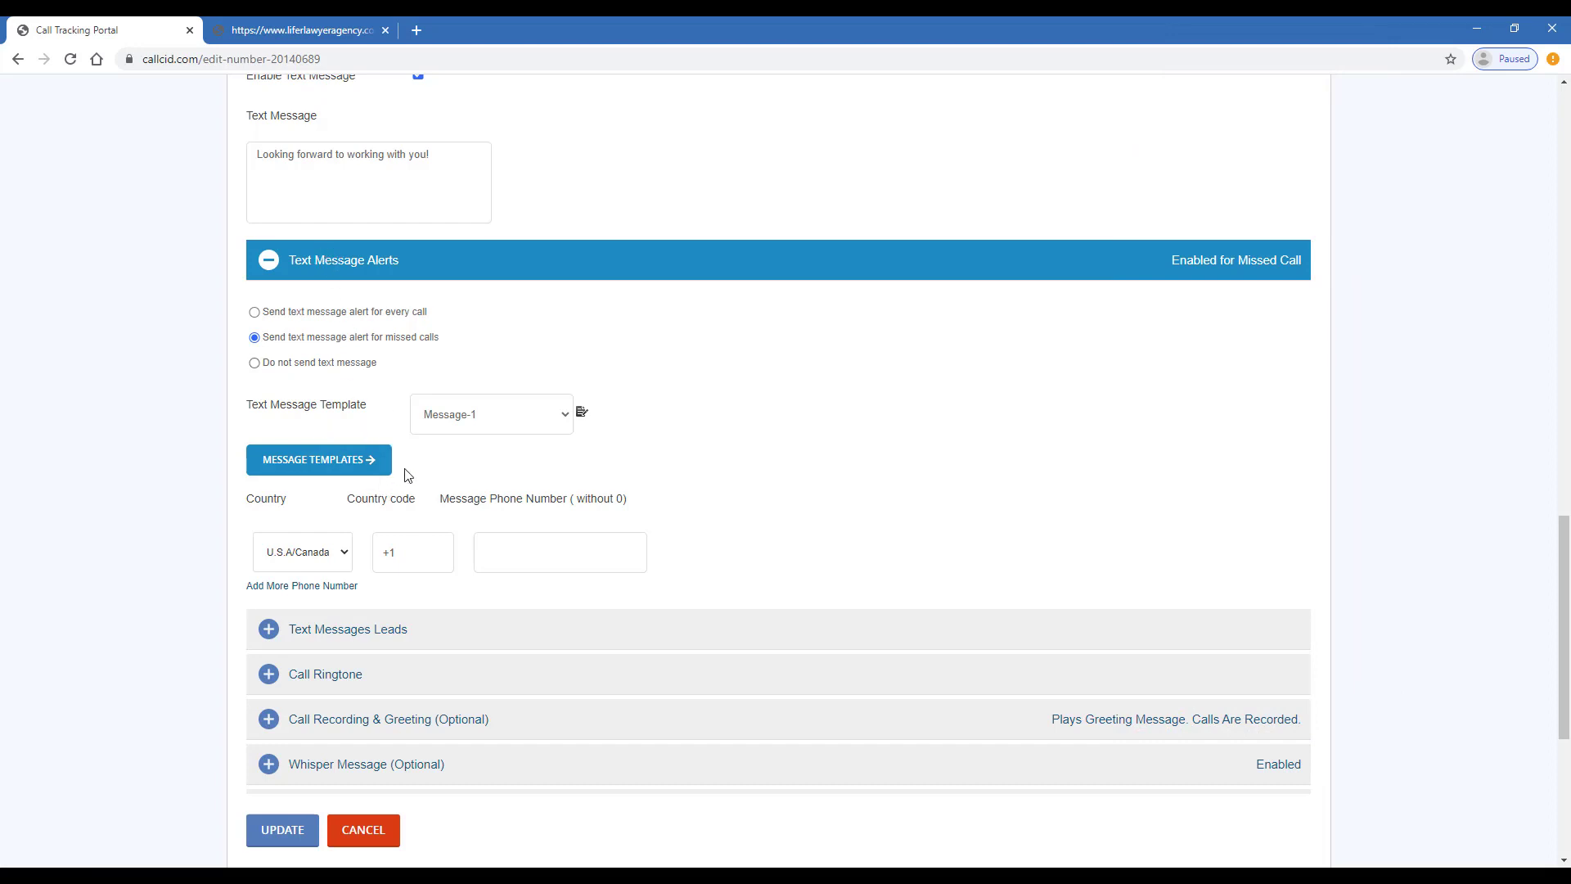
{"action": "left_click", "coordinate": [506, 429]}
{"action": "left_click", "coordinate": [505, 429]}
Review the Message-1 template's message body and save it
{"action": "left_click", "coordinate": [584, 413]}
{"action": "scroll", "coordinate": [564, 458], "scroll_direction": "down", "scroll_amount": 3}
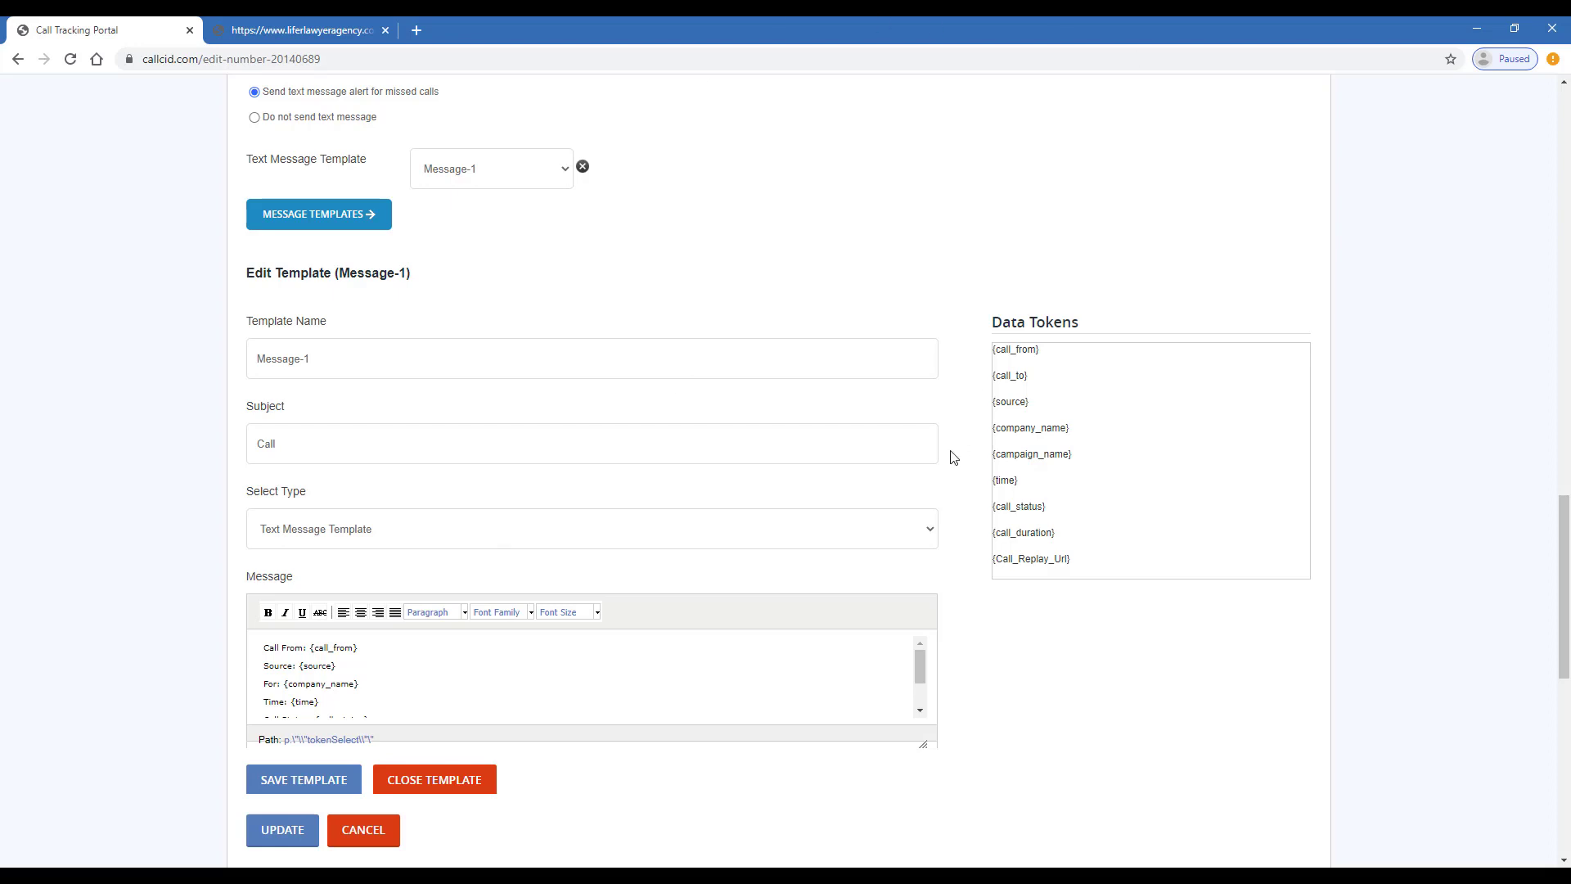
{"action": "scroll", "coordinate": [930, 484], "scroll_direction": "up", "scroll_amount": 4}
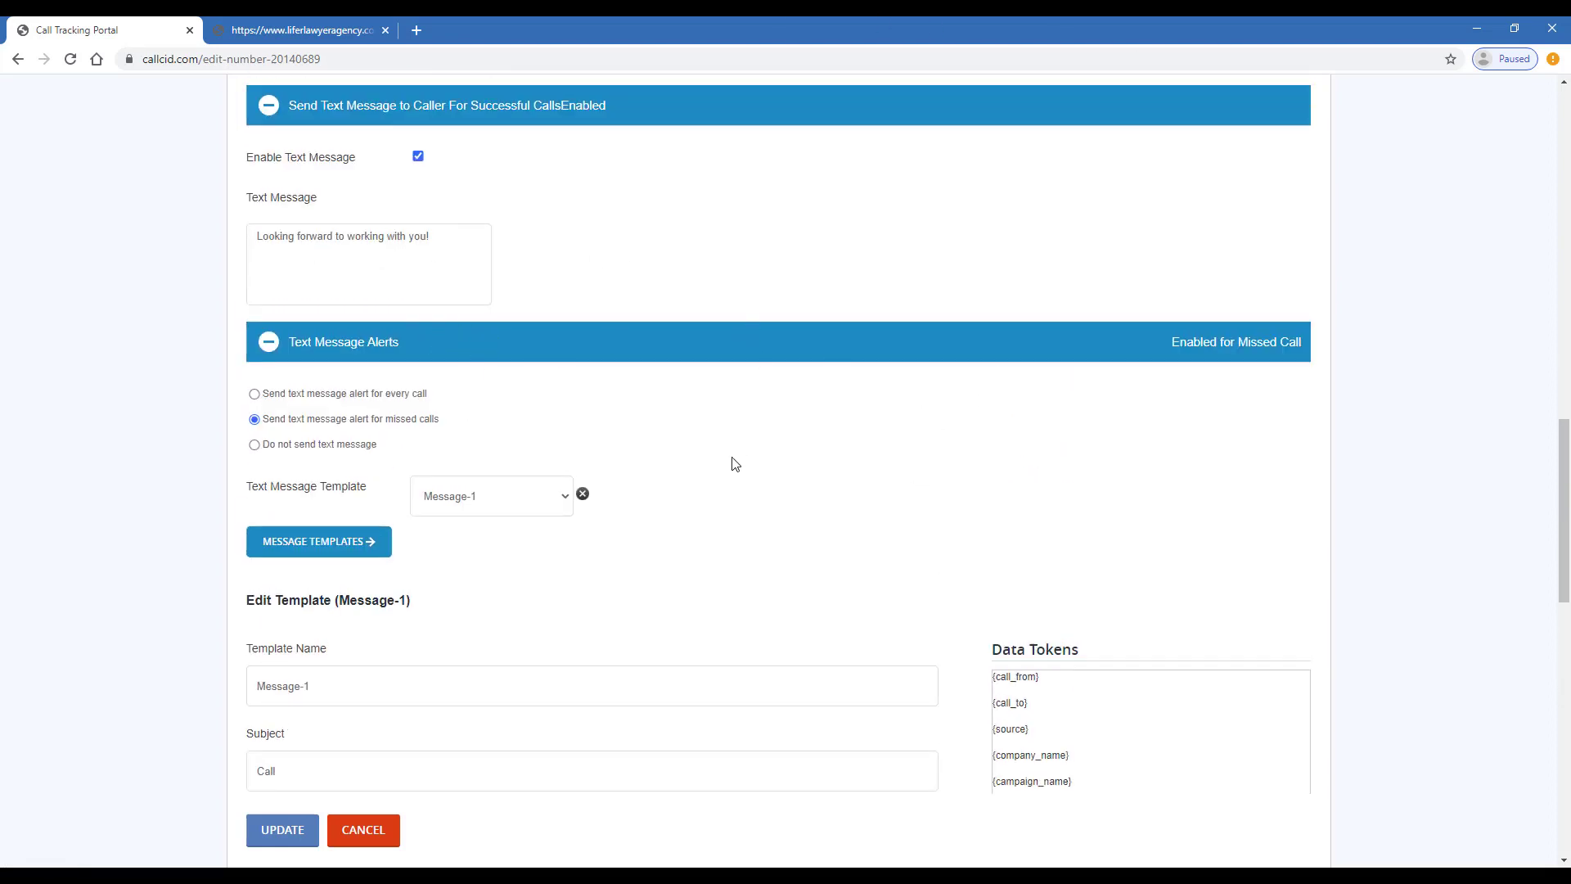
{"action": "scroll", "coordinate": [824, 307], "scroll_direction": "down", "scroll_amount": 2}
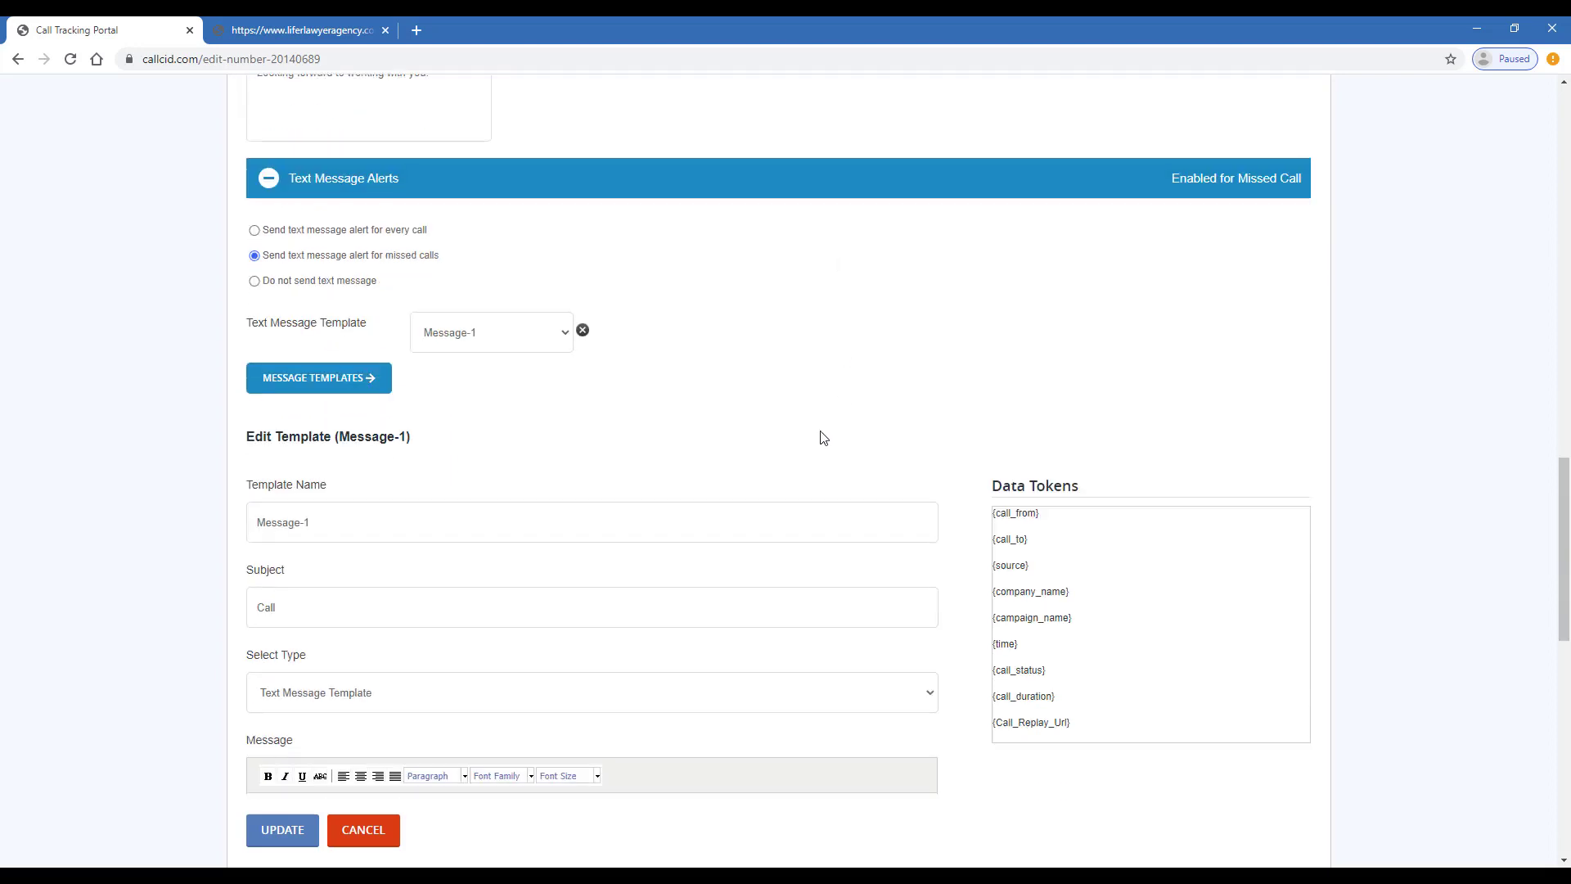
{"action": "scroll", "coordinate": [925, 421], "scroll_direction": "down", "scroll_amount": 1}
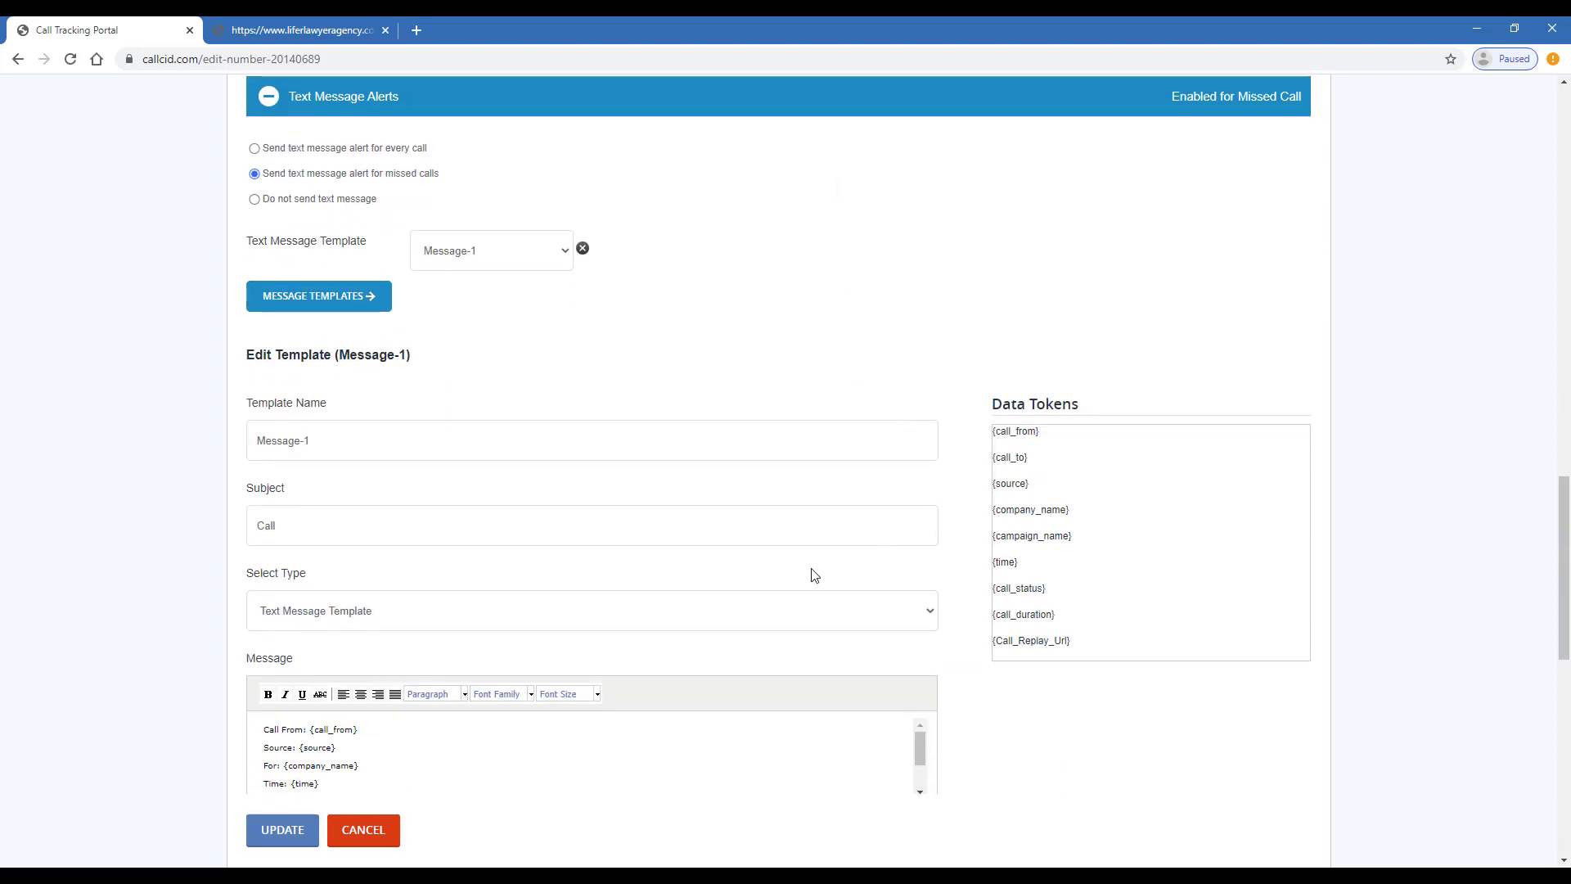
{"action": "left_click", "coordinate": [280, 731]}
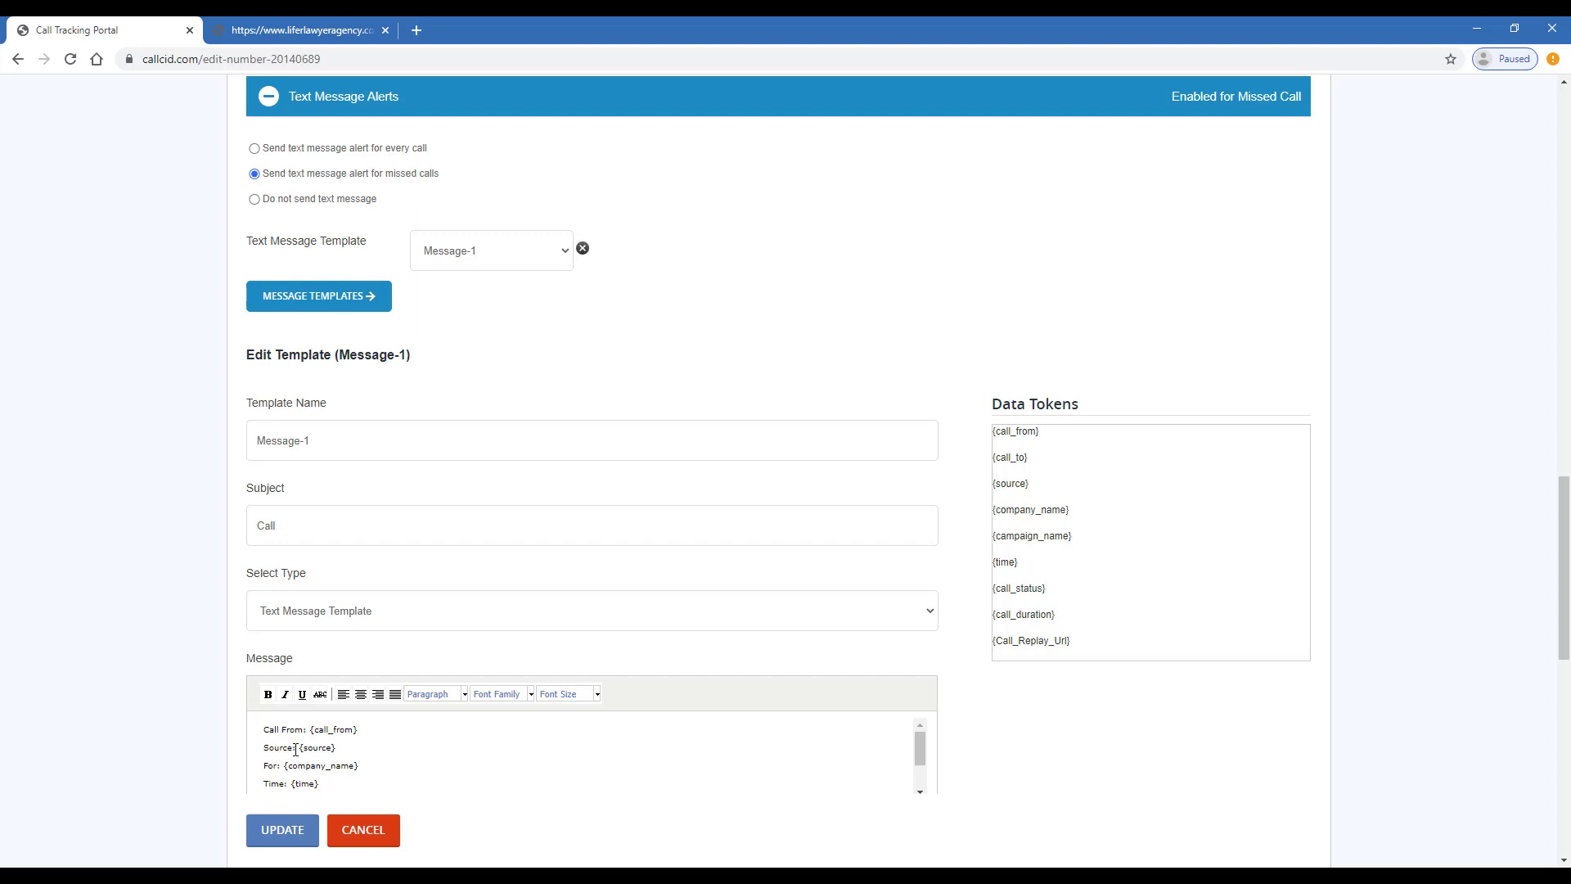
{"action": "scroll", "coordinate": [994, 373], "scroll_direction": "down", "scroll_amount": 3}
{"action": "scroll", "coordinate": [1064, 360], "scroll_direction": "up", "scroll_amount": 2}
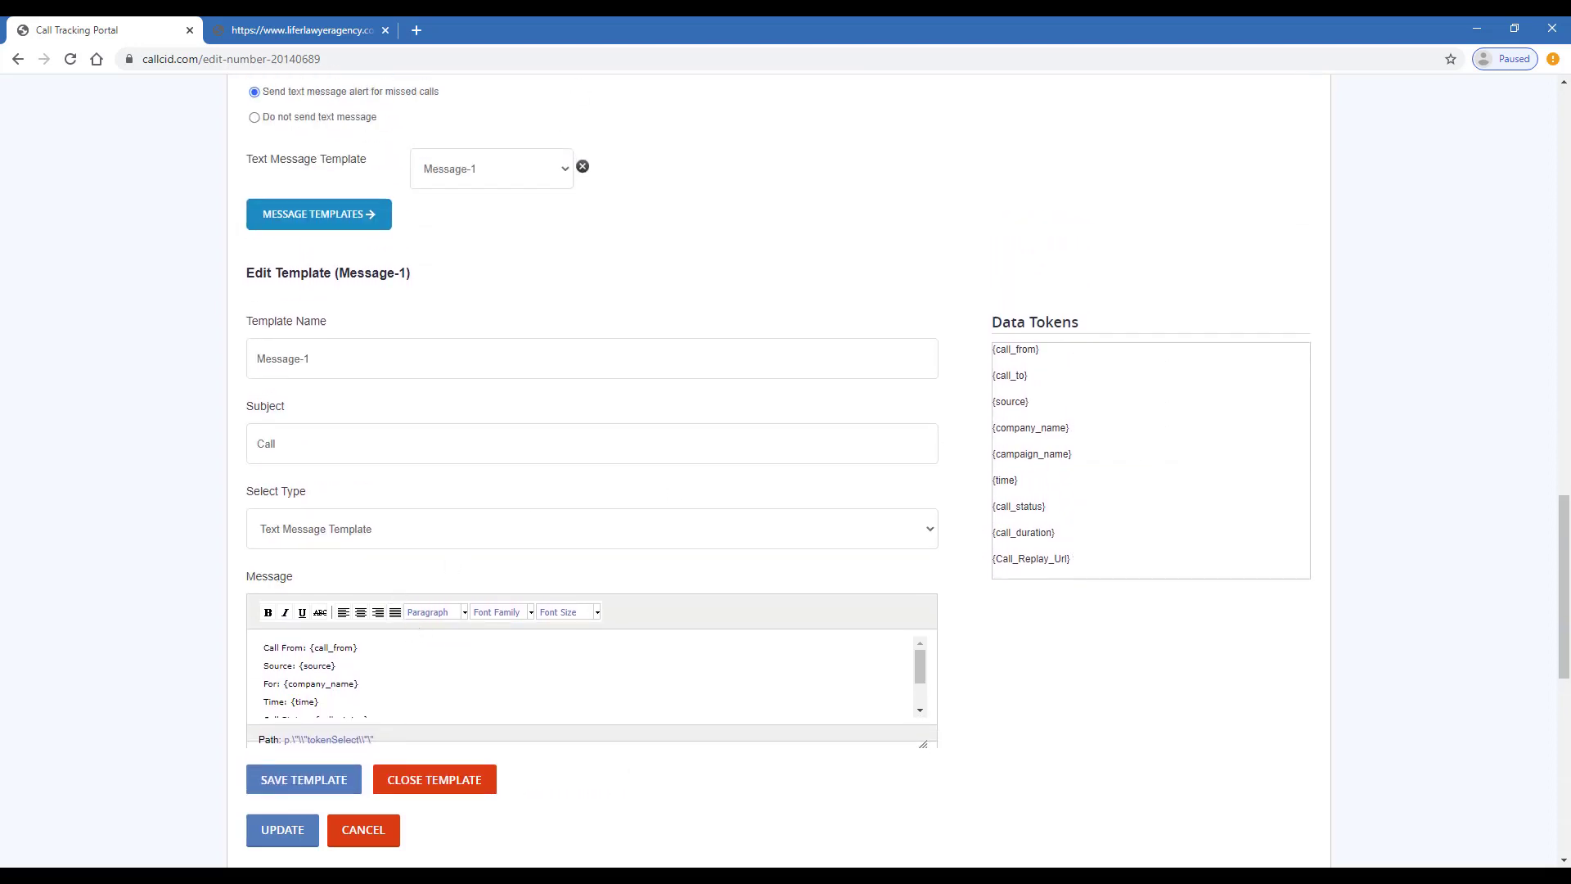
{"action": "left_click", "coordinate": [291, 780]}
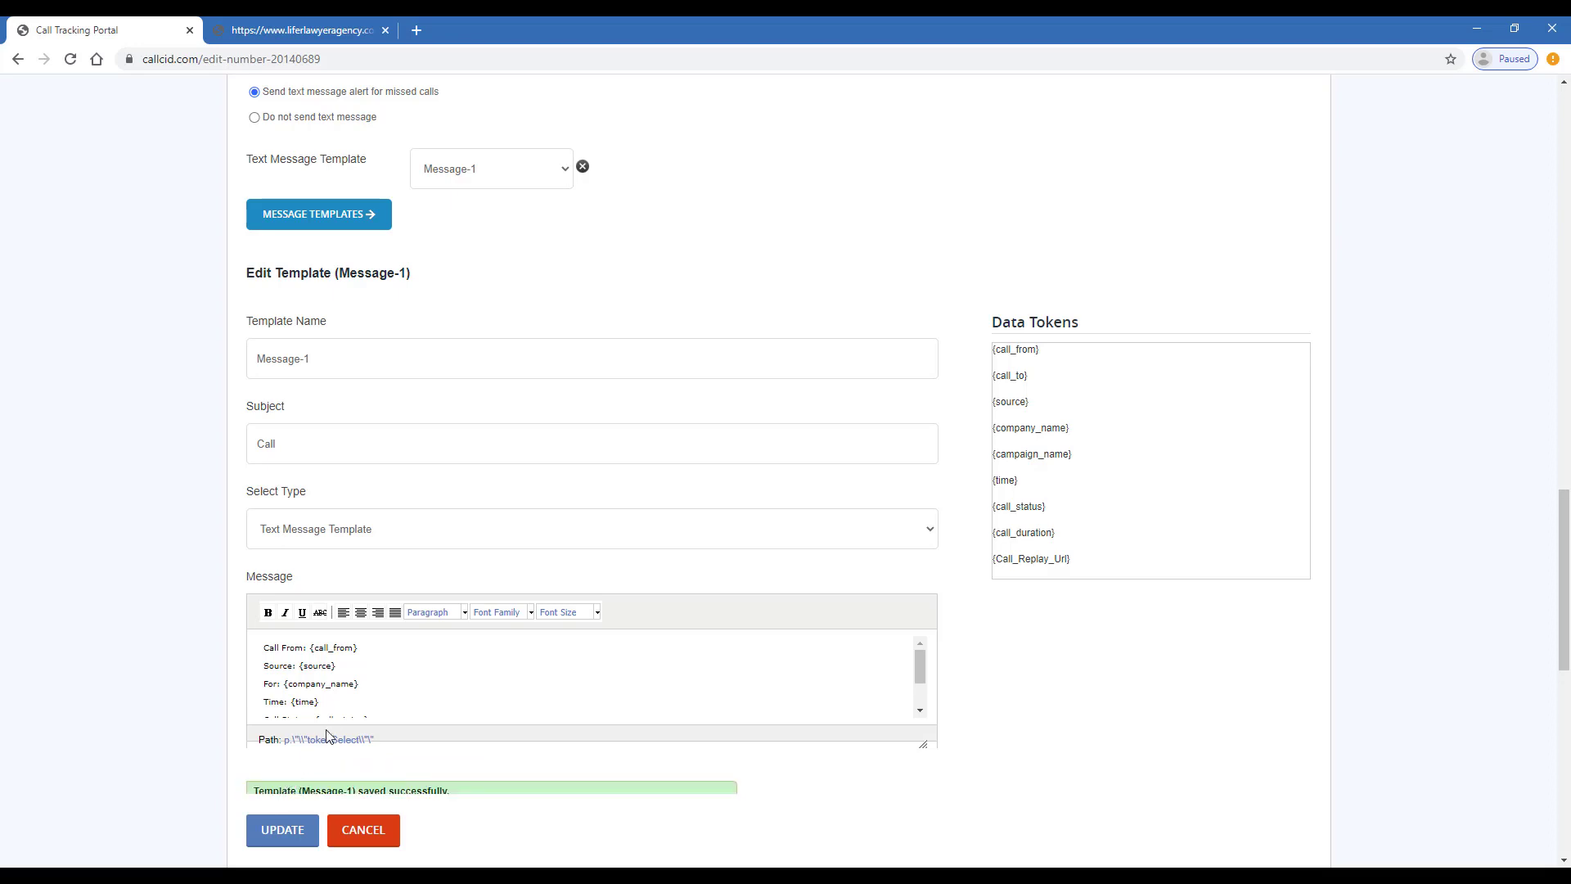
{"action": "left_click", "coordinate": [294, 830]}
Forward incoming text leads to the business phone, including the sender's number
{"action": "scroll", "coordinate": [393, 526], "scroll_direction": "down", "scroll_amount": 1}
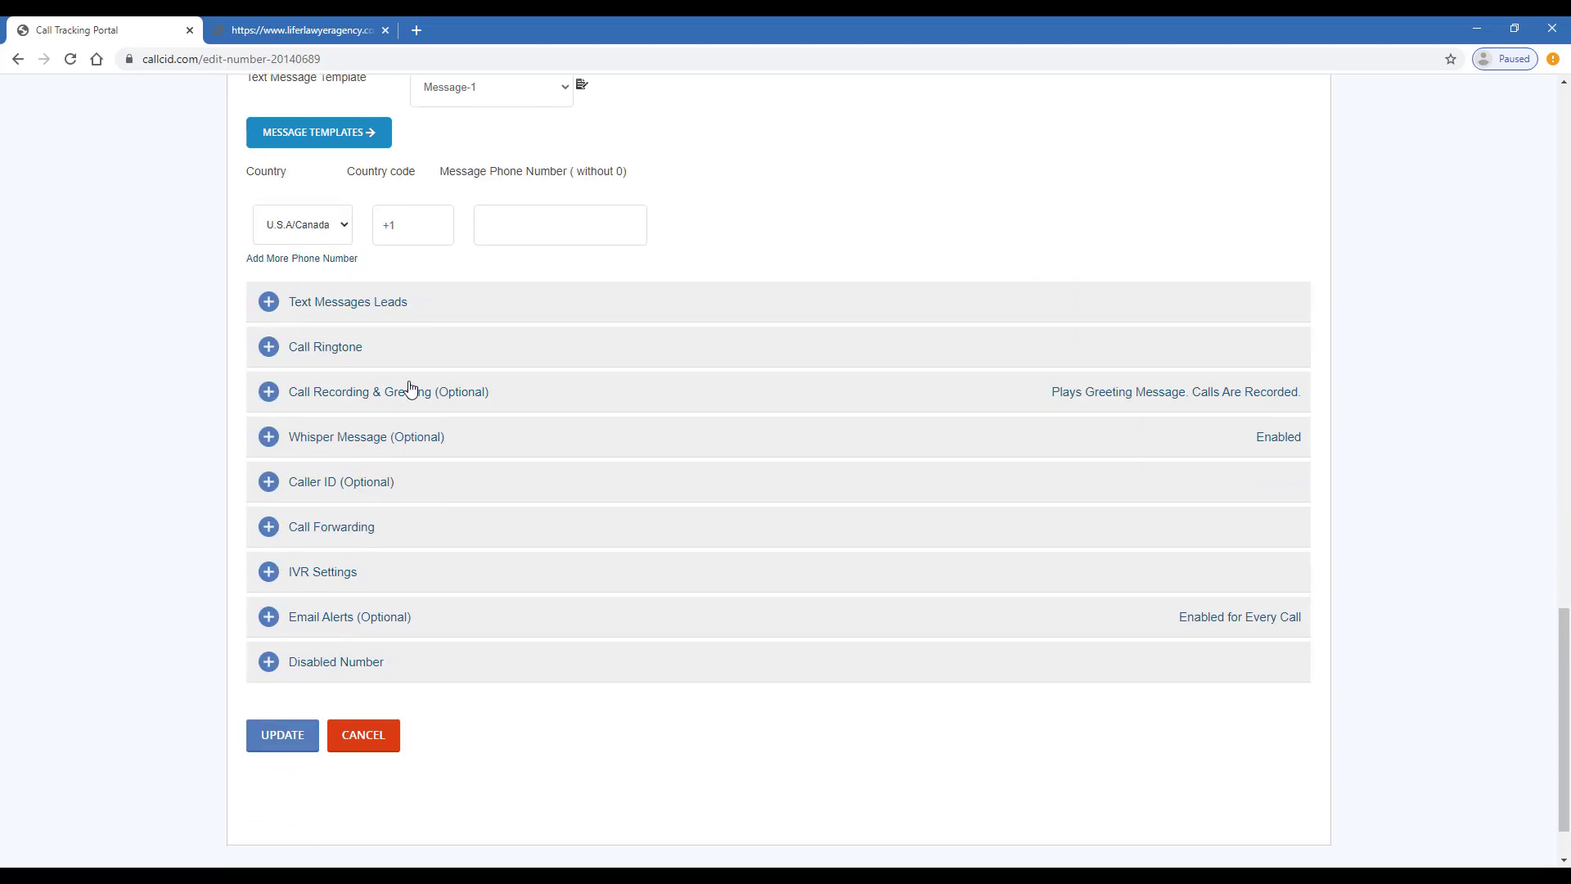
{"action": "left_click", "coordinate": [458, 308]}
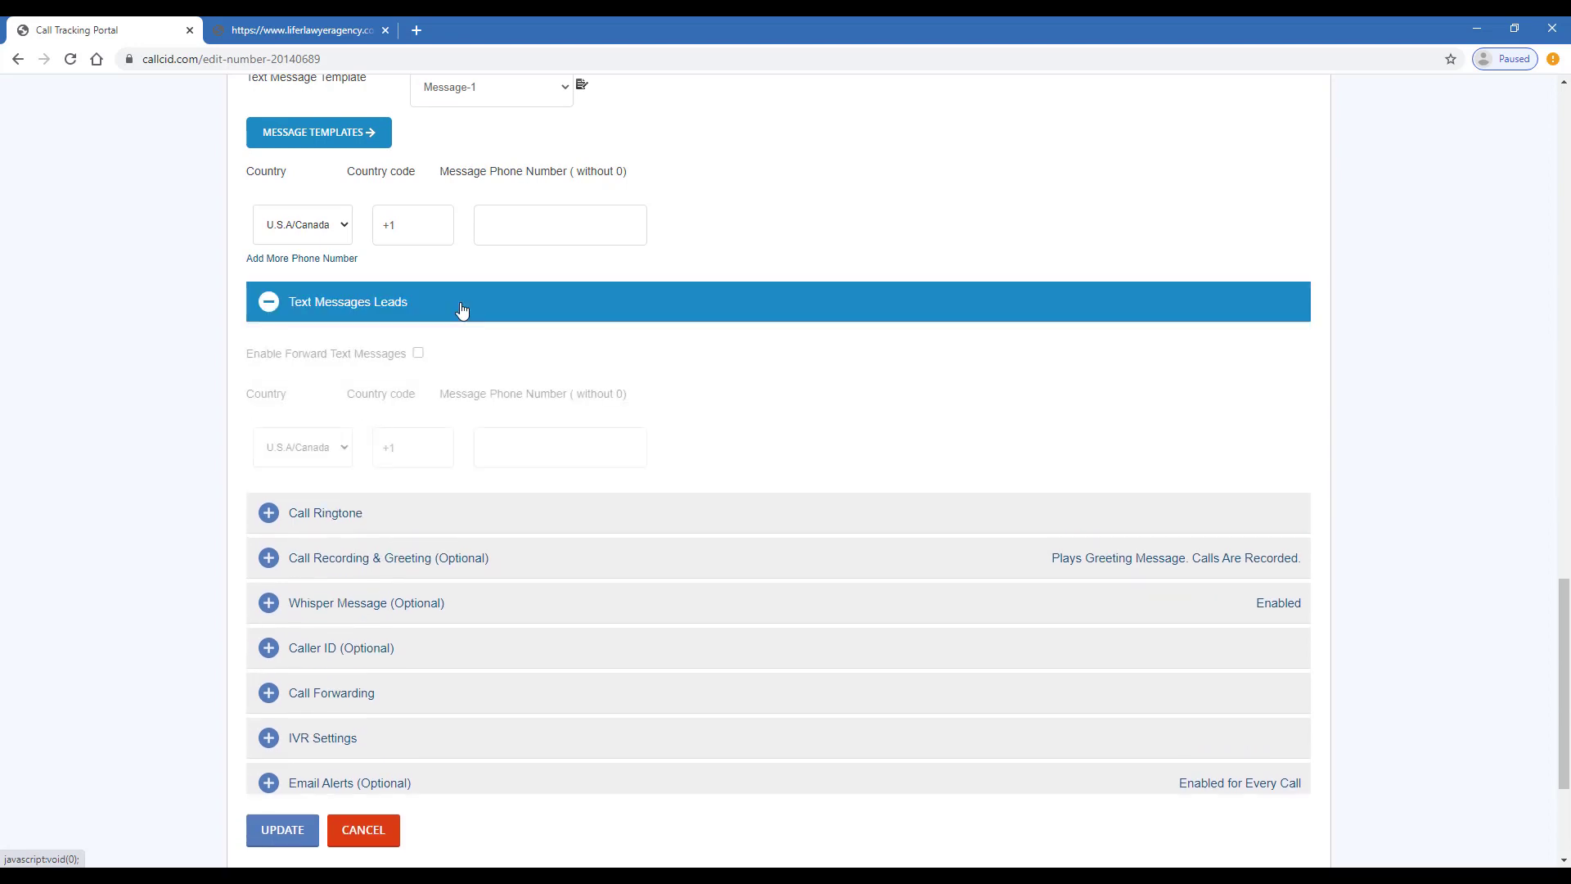
{"action": "left_click", "coordinate": [418, 354]}
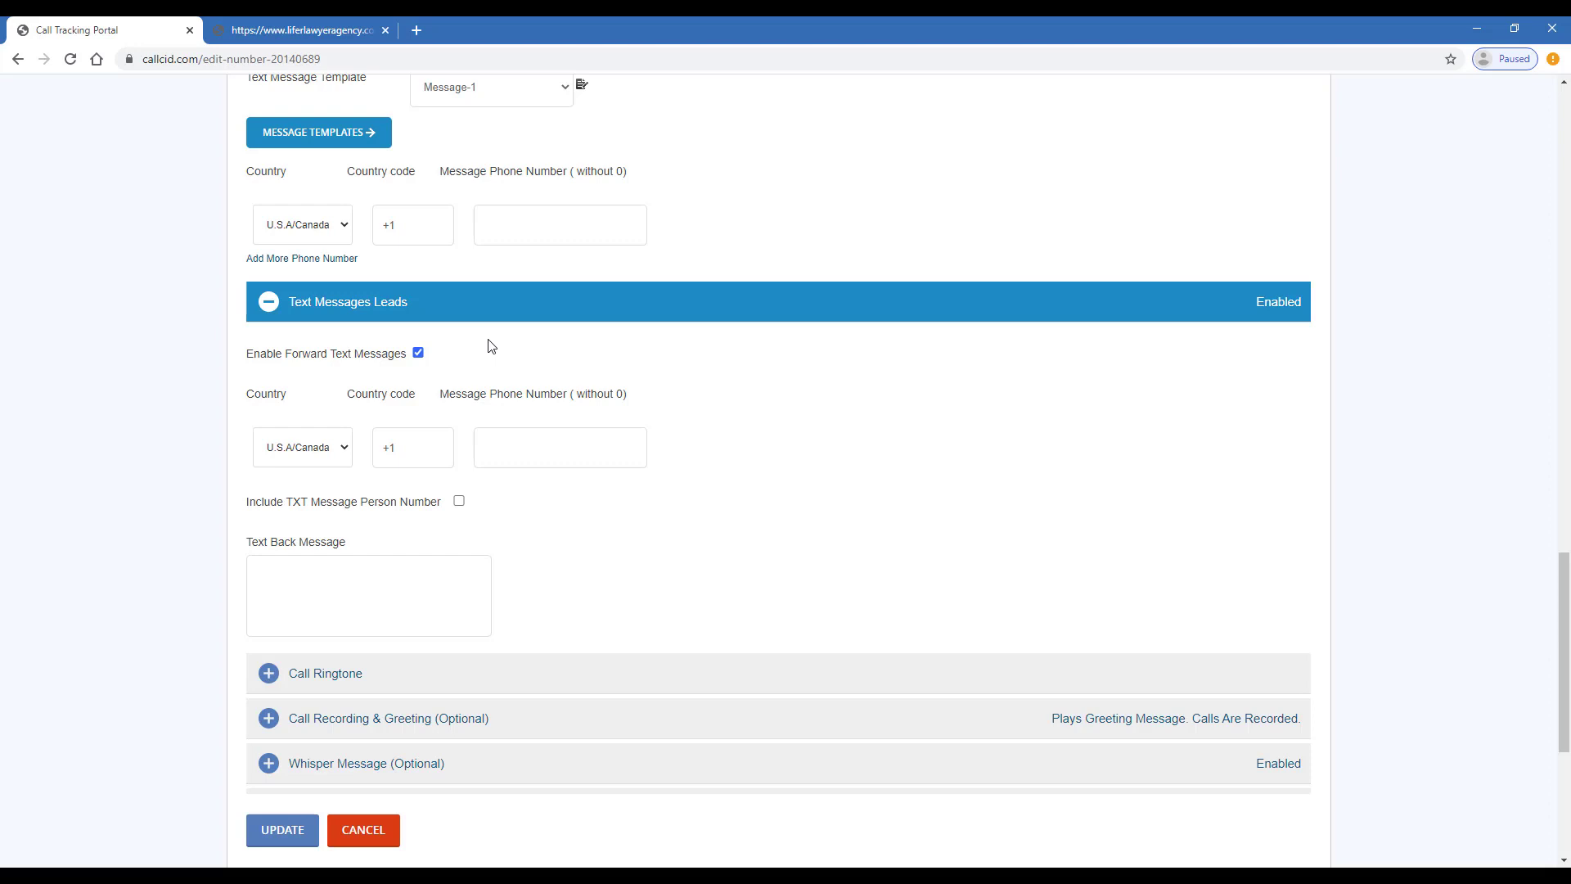
{"action": "left_click", "coordinate": [579, 442]}
{"action": "left_click", "coordinate": [459, 501]}
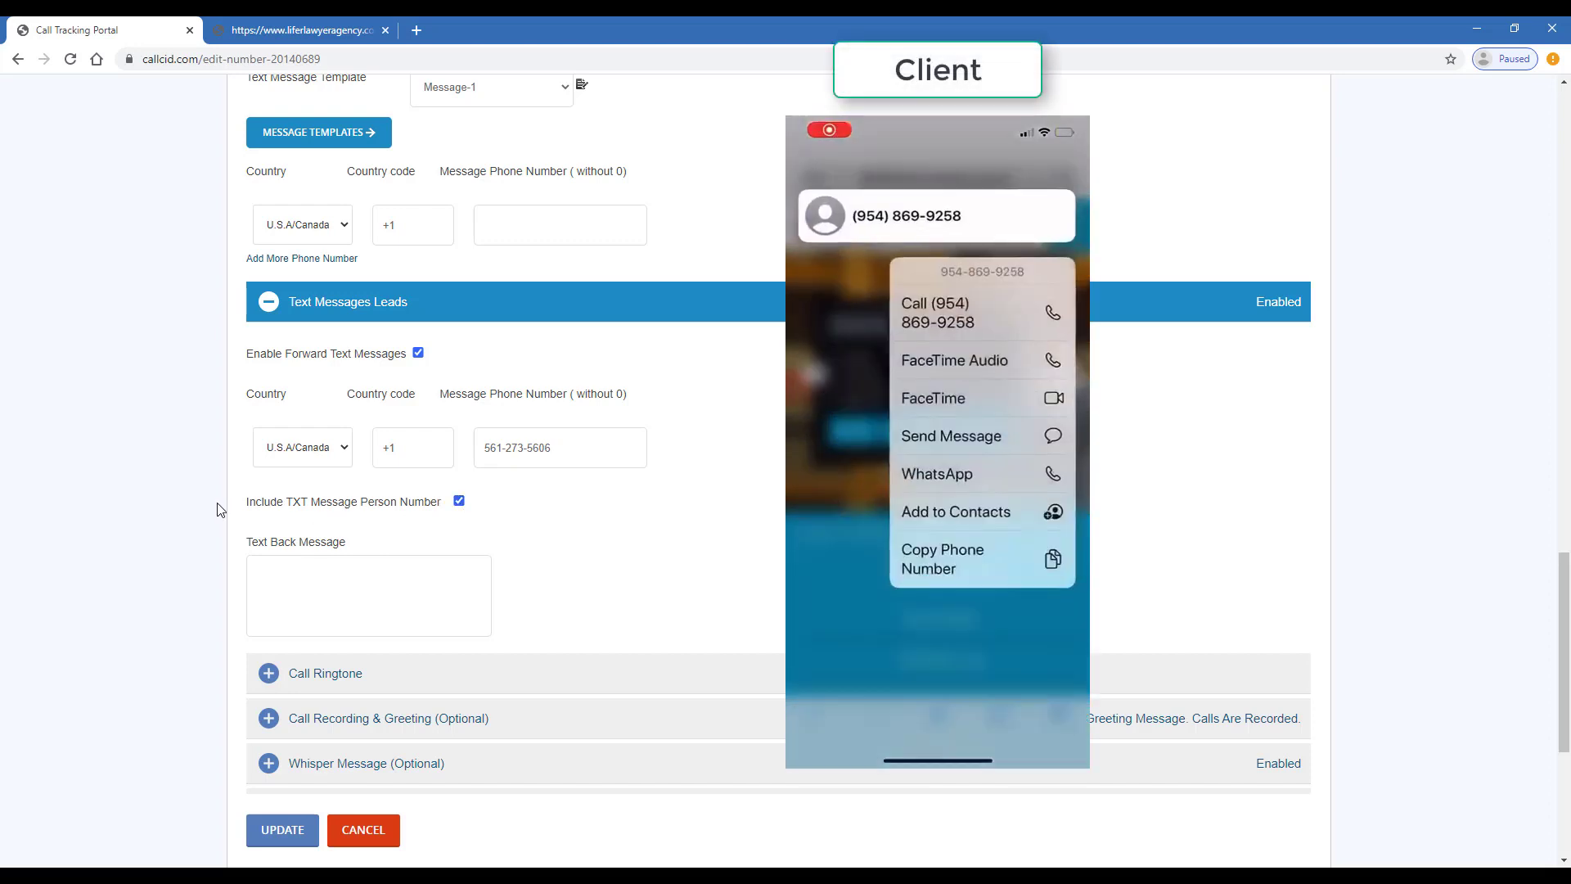
{"action": "left_click_drag", "start_coordinate": [215, 501], "coordinate": [404, 507]}
{"action": "left_click", "coordinate": [403, 506]}
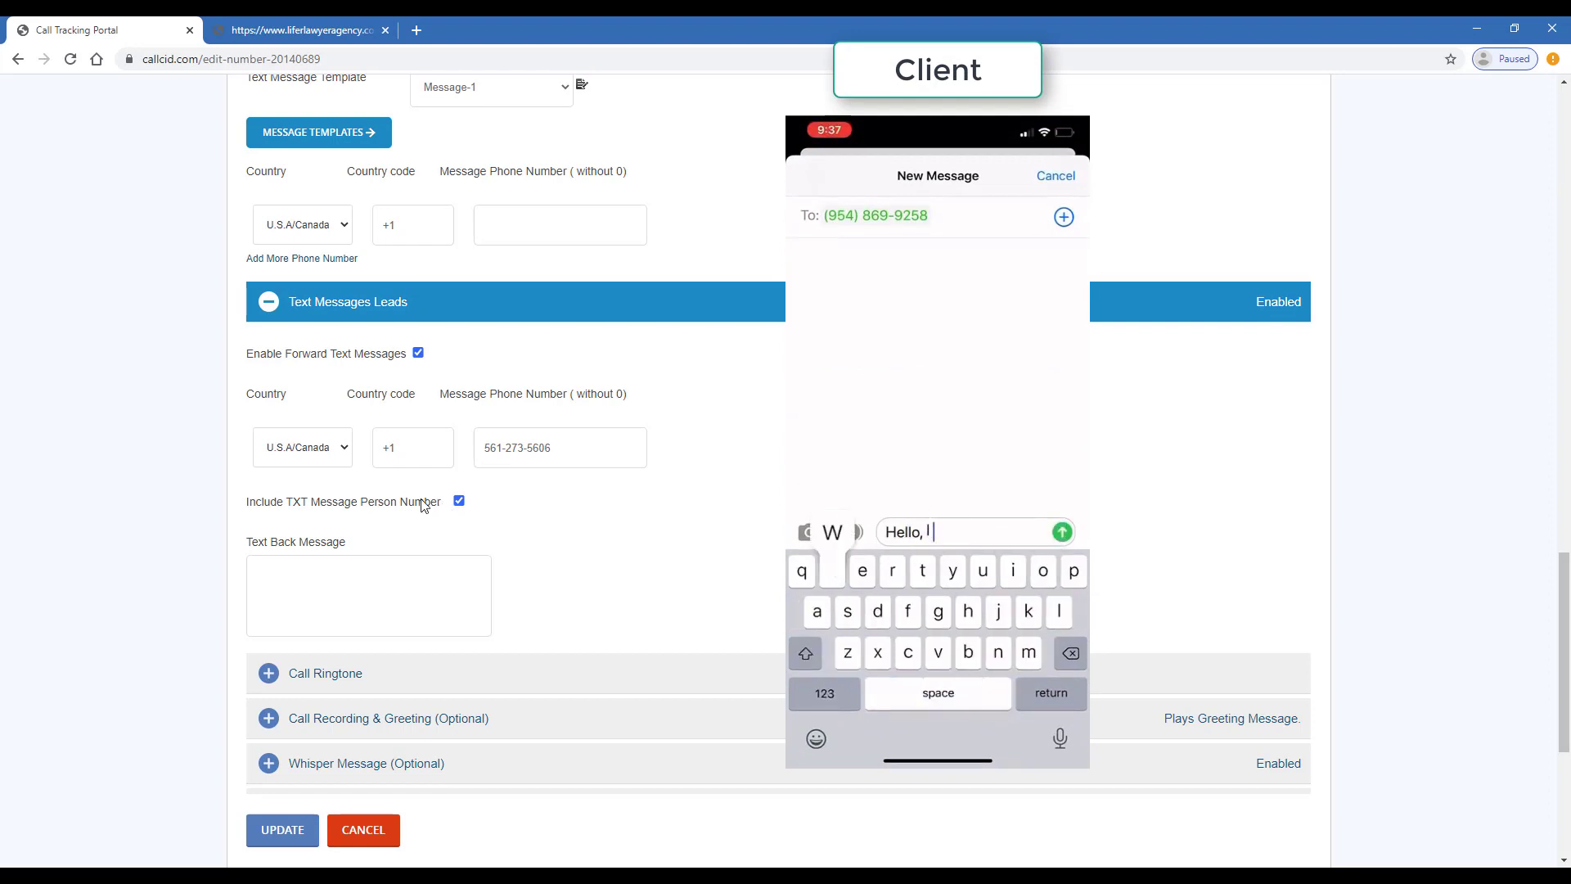
Set the automatic text-back reply to 'Thank you!'
{"action": "triple_click", "coordinate": [382, 519]}
{"action": "left_click", "coordinate": [386, 521]}
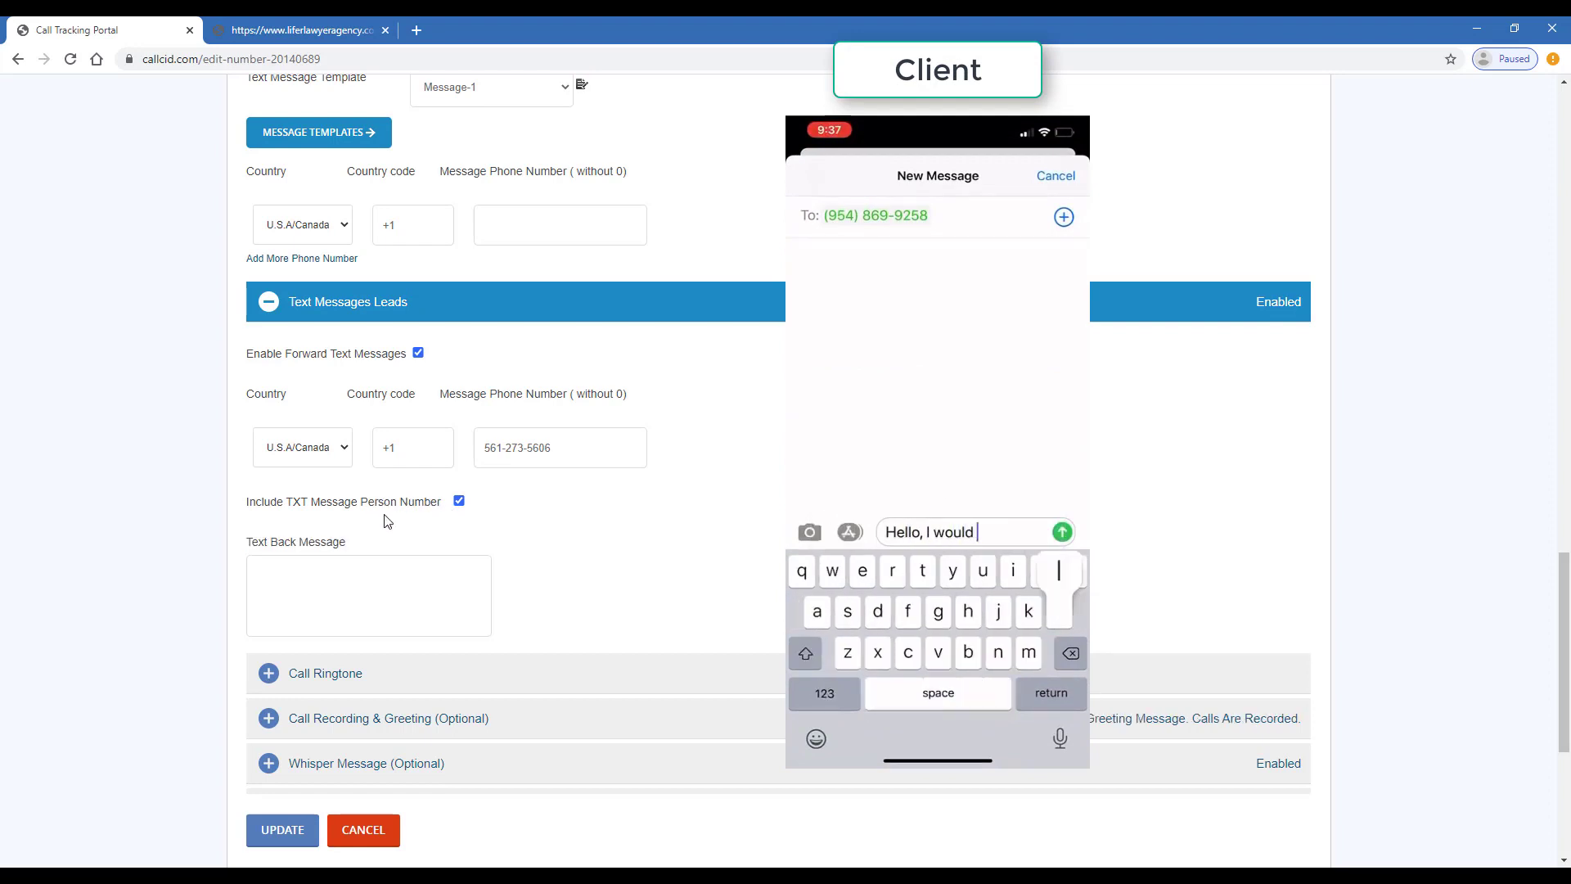
{"action": "left_click", "coordinate": [355, 582]}
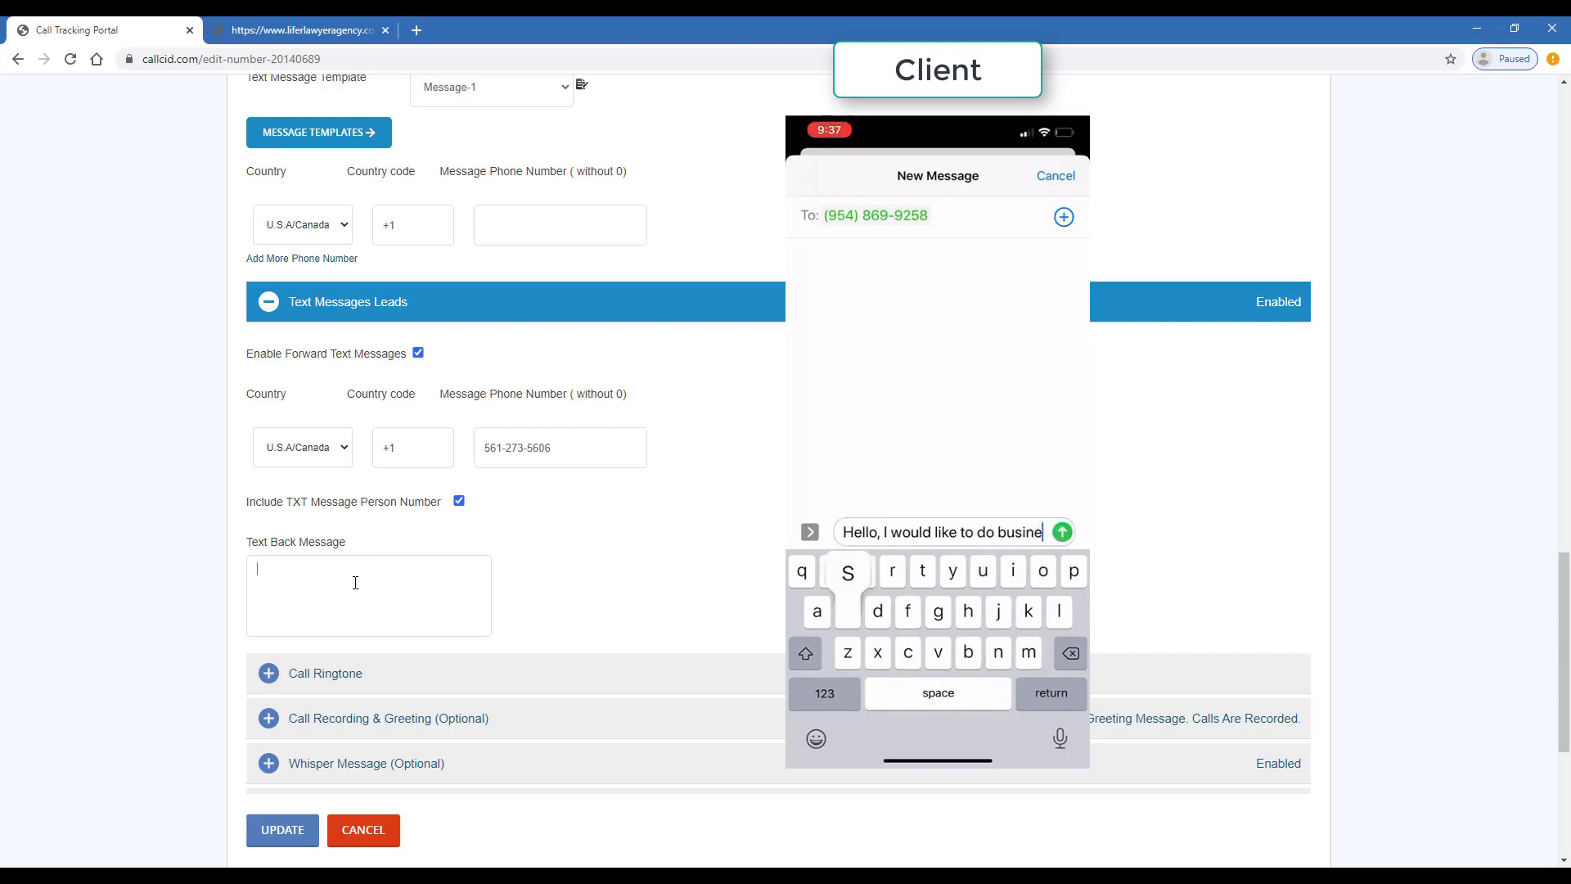
{"action": "type", "text": "Thank"}
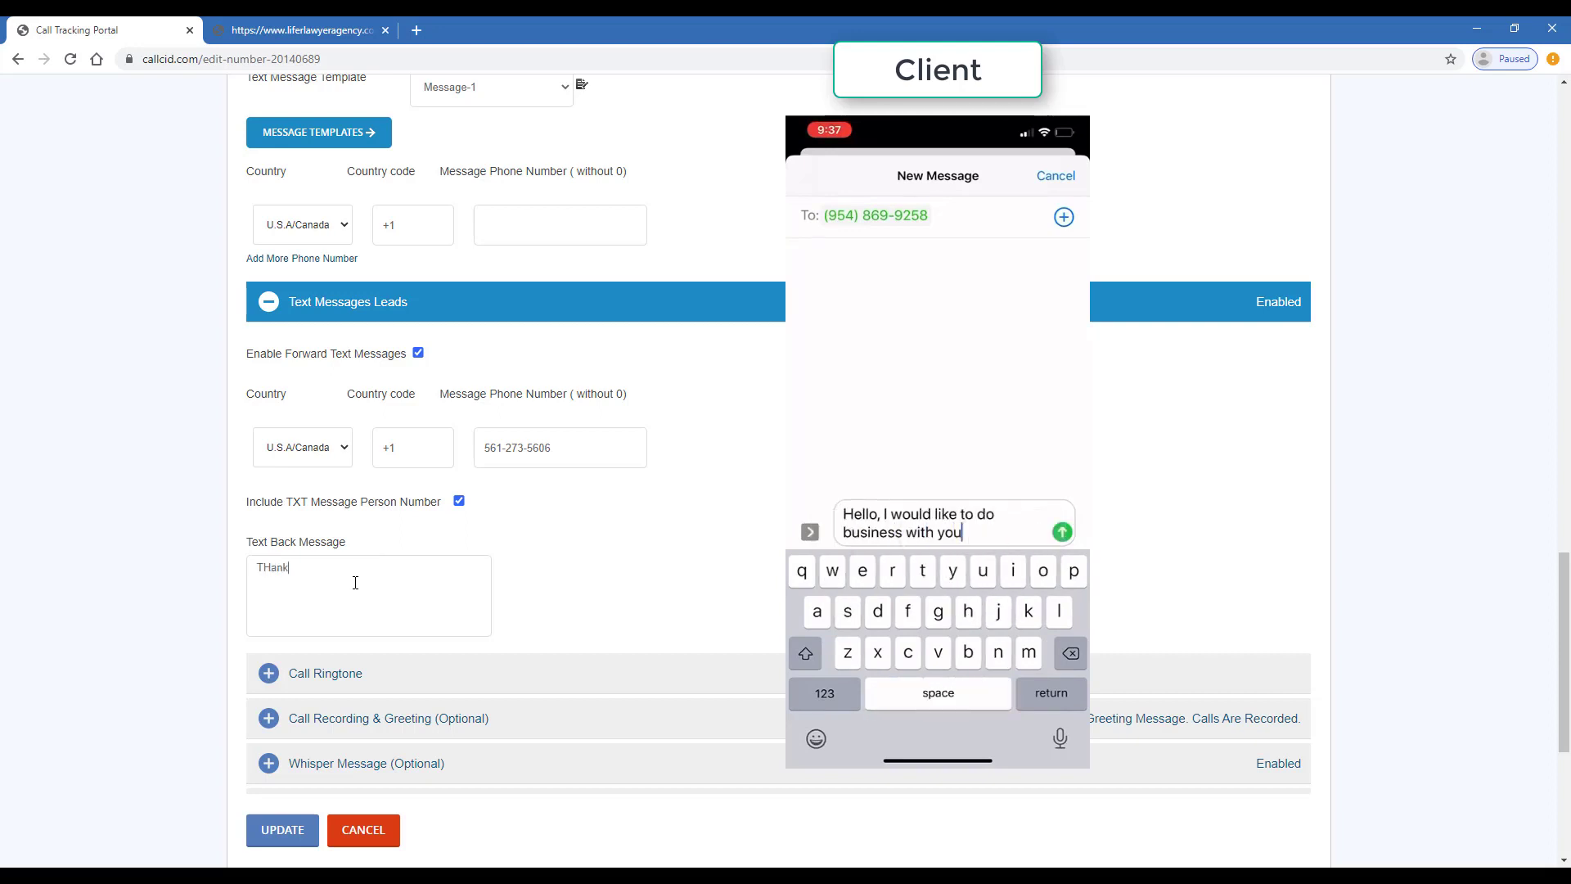
{"action": "key", "text": "BackSpace"}
{"action": "key", "text": "BackSpace"}
{"action": "key", "text": "BackSpace"}
{"action": "key", "text": "BackSpace"}
{"action": "type", "text": "hank you!"}
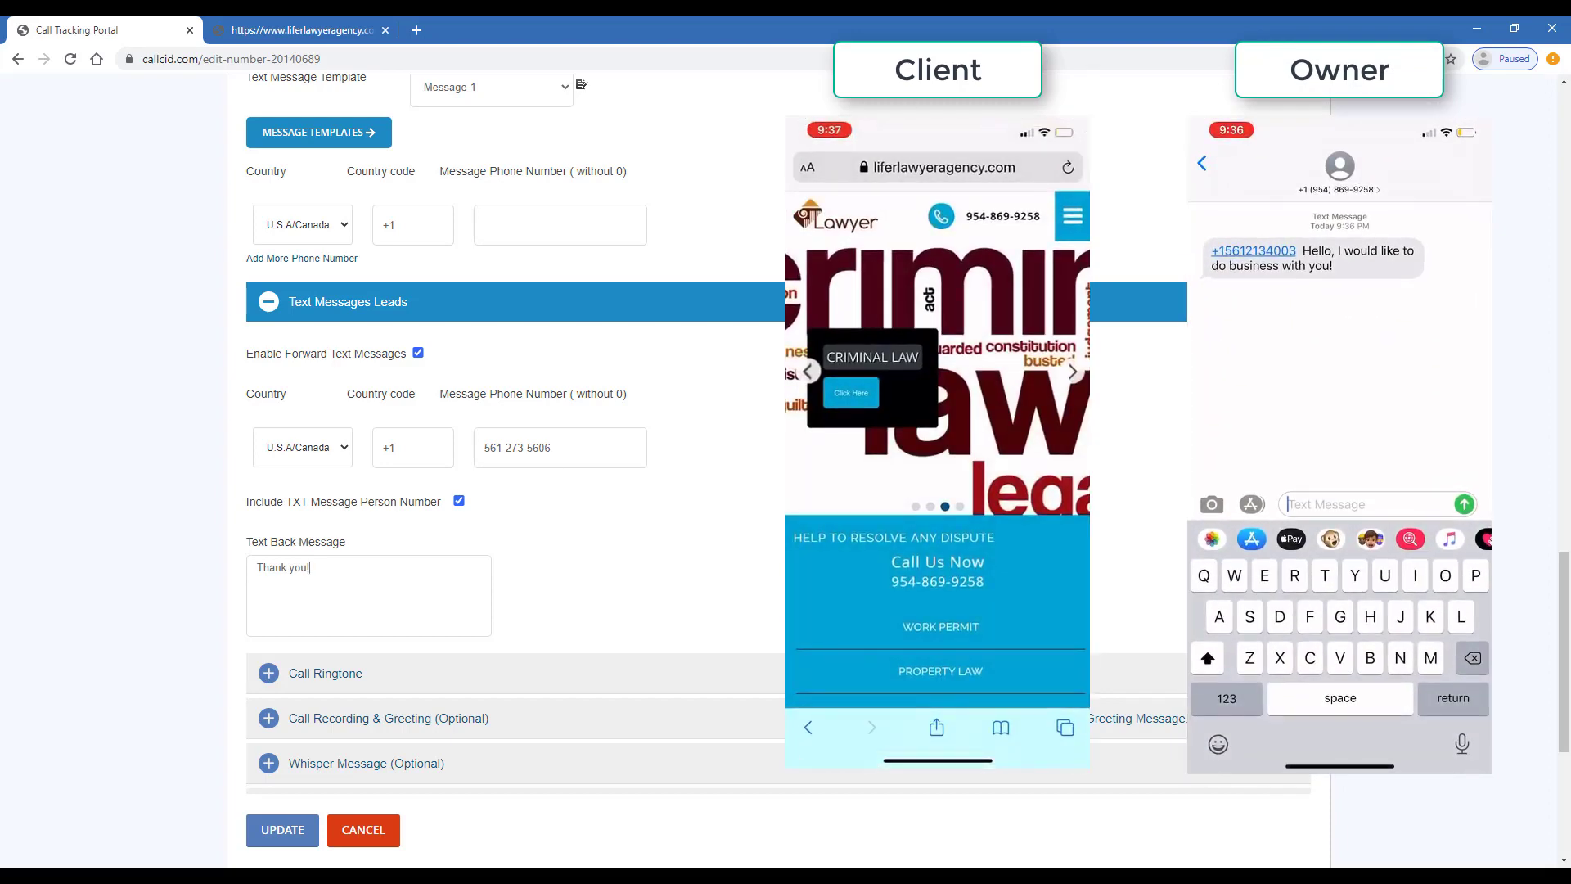
{"action": "scroll", "coordinate": [1091, 473], "scroll_direction": "down", "scroll_amount": 1}
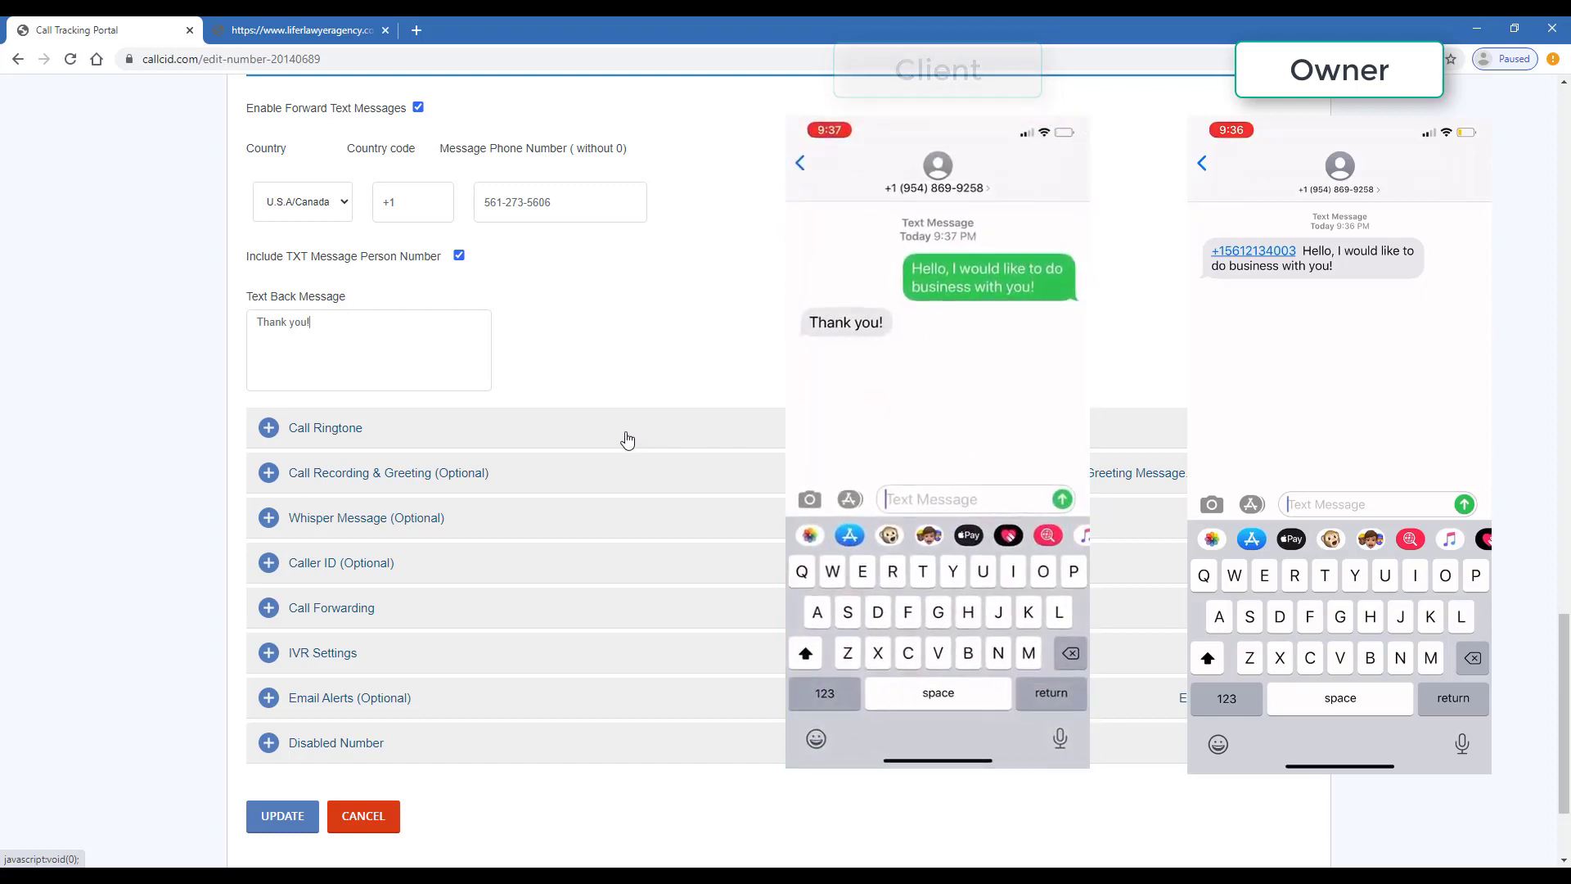
{"action": "left_click", "coordinate": [618, 473]}
{"action": "scroll", "coordinate": [524, 491], "scroll_direction": "down", "scroll_amount": 2}
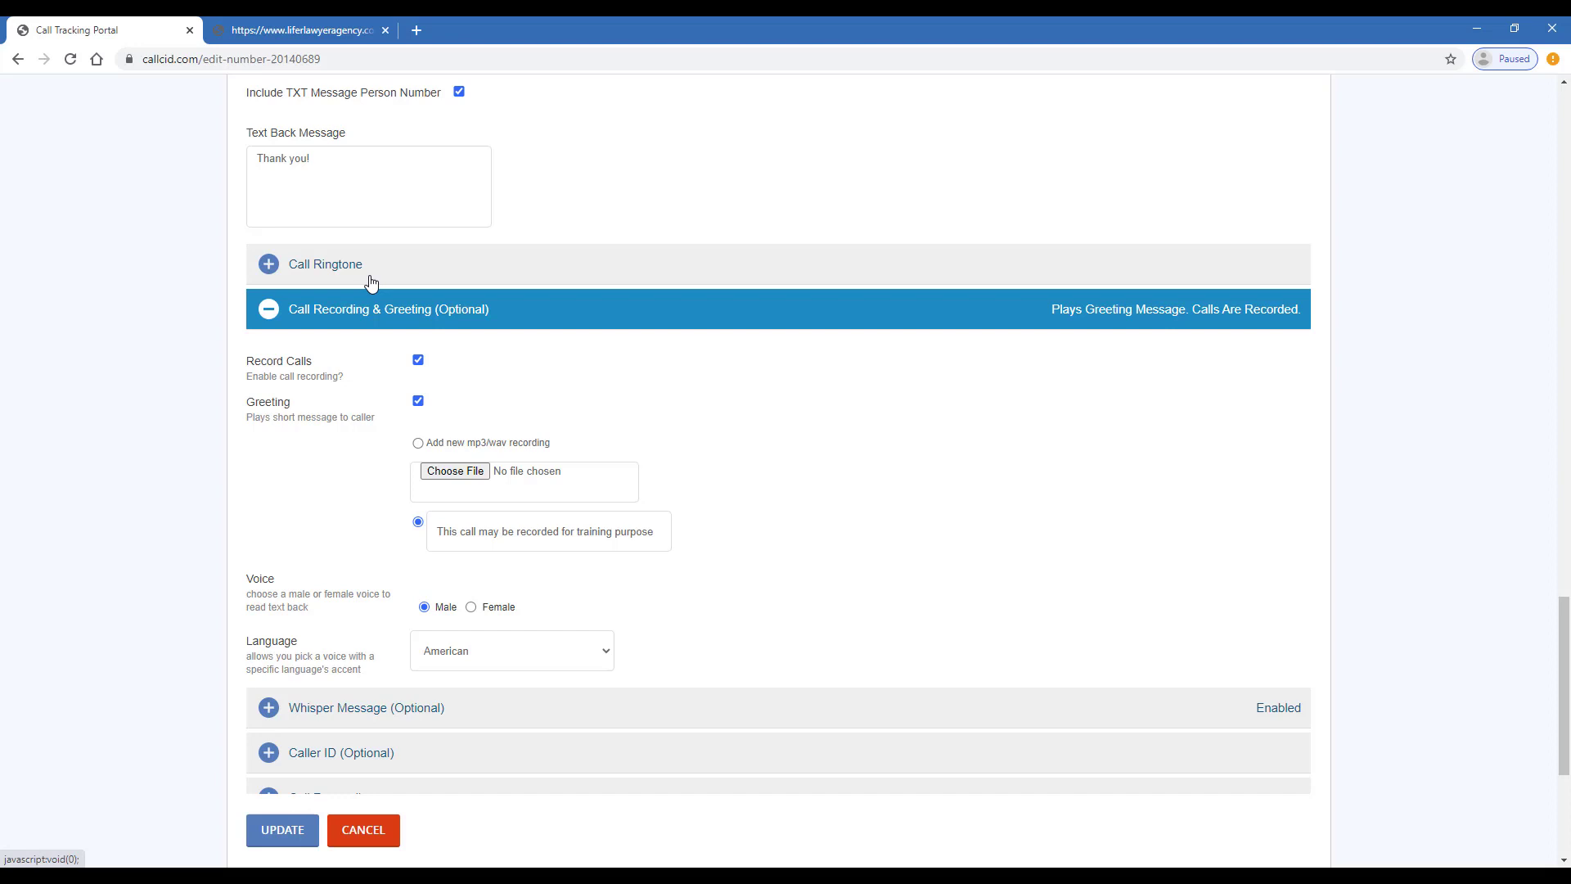
Check the greeting 'This call may be recorded for training purpose' and expand Whisper Message settings
{"action": "scroll", "coordinate": [315, 373], "scroll_direction": "down", "scroll_amount": 1}
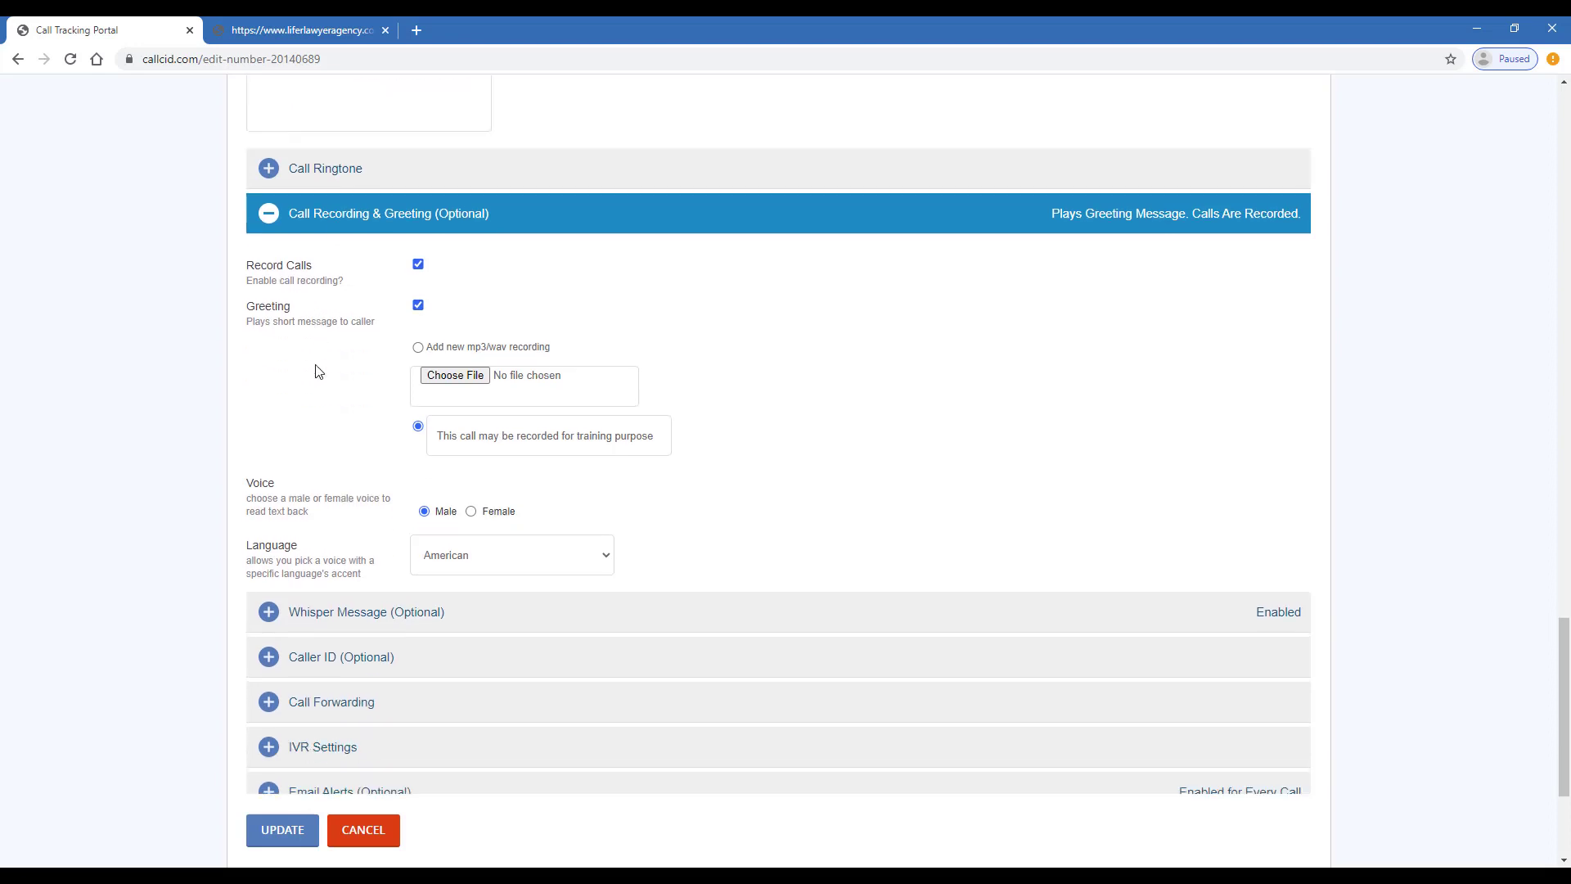
{"action": "scroll", "coordinate": [318, 371], "scroll_direction": "down", "scroll_amount": 3}
{"action": "left_click_drag", "start_coordinate": [481, 198], "coordinate": [606, 182]}
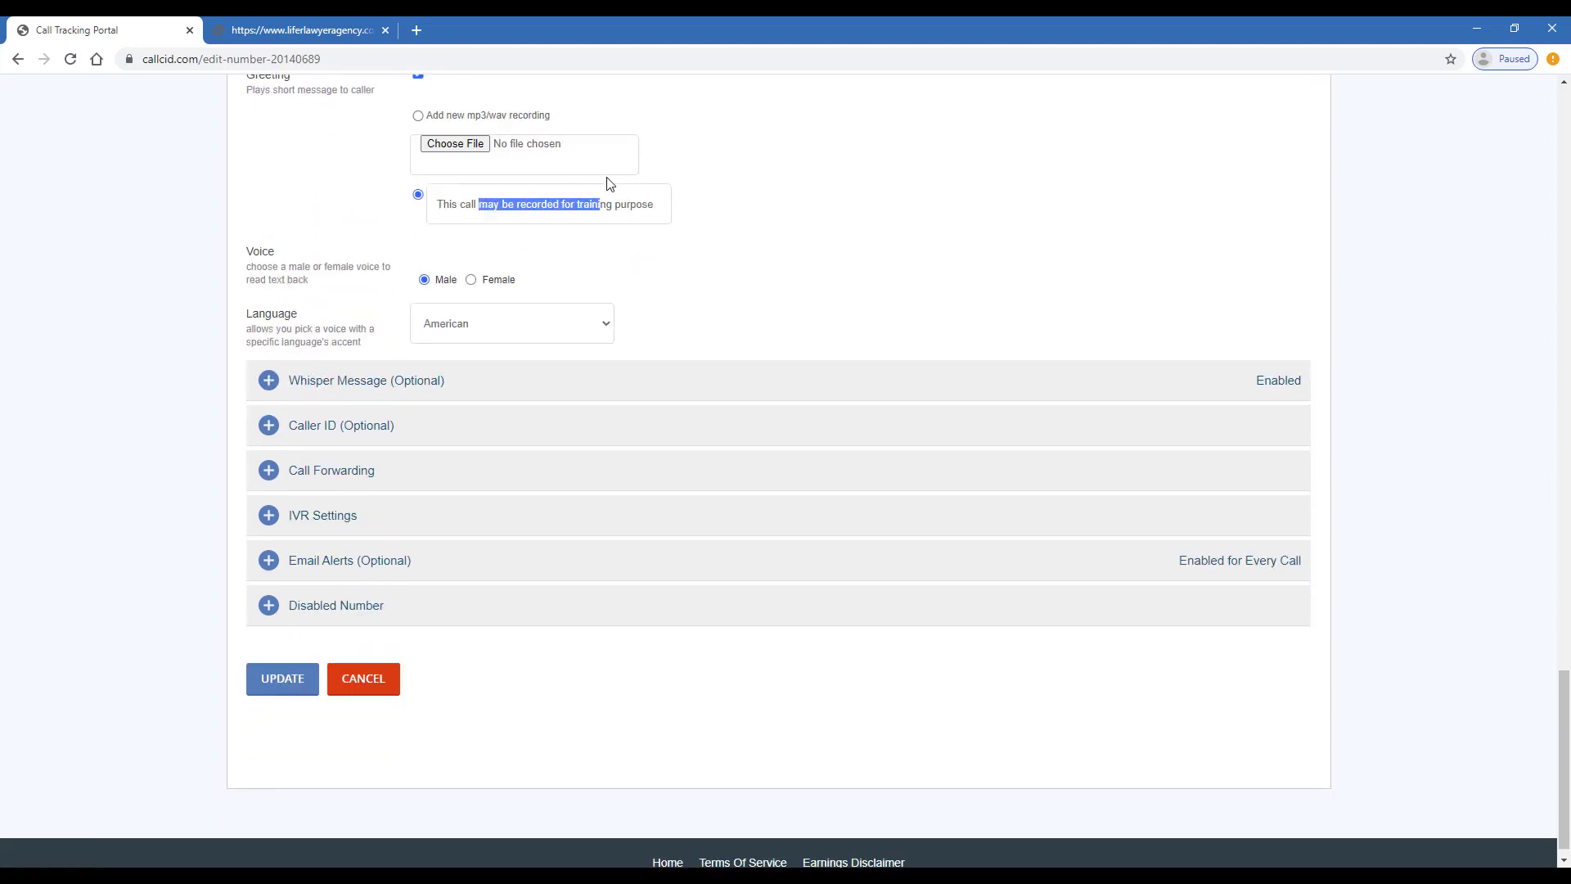
{"action": "left_click", "coordinate": [540, 380]}
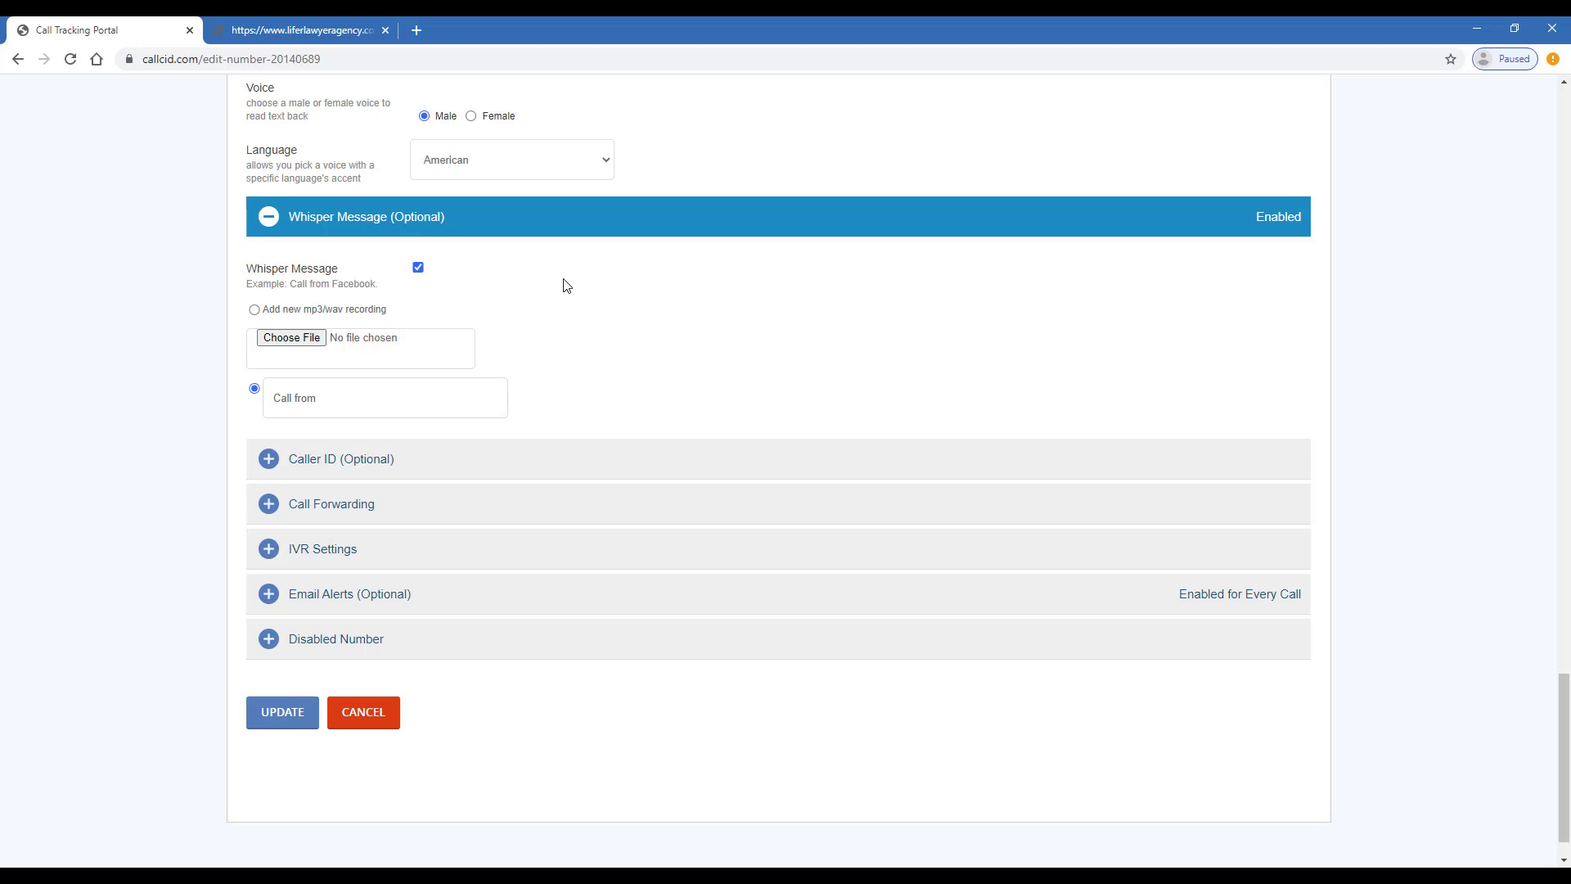
Append 'my website' so the whisper message reads 'Call from my website'
{"action": "left_click", "coordinate": [336, 417]}
{"action": "type", "text": "my website"}
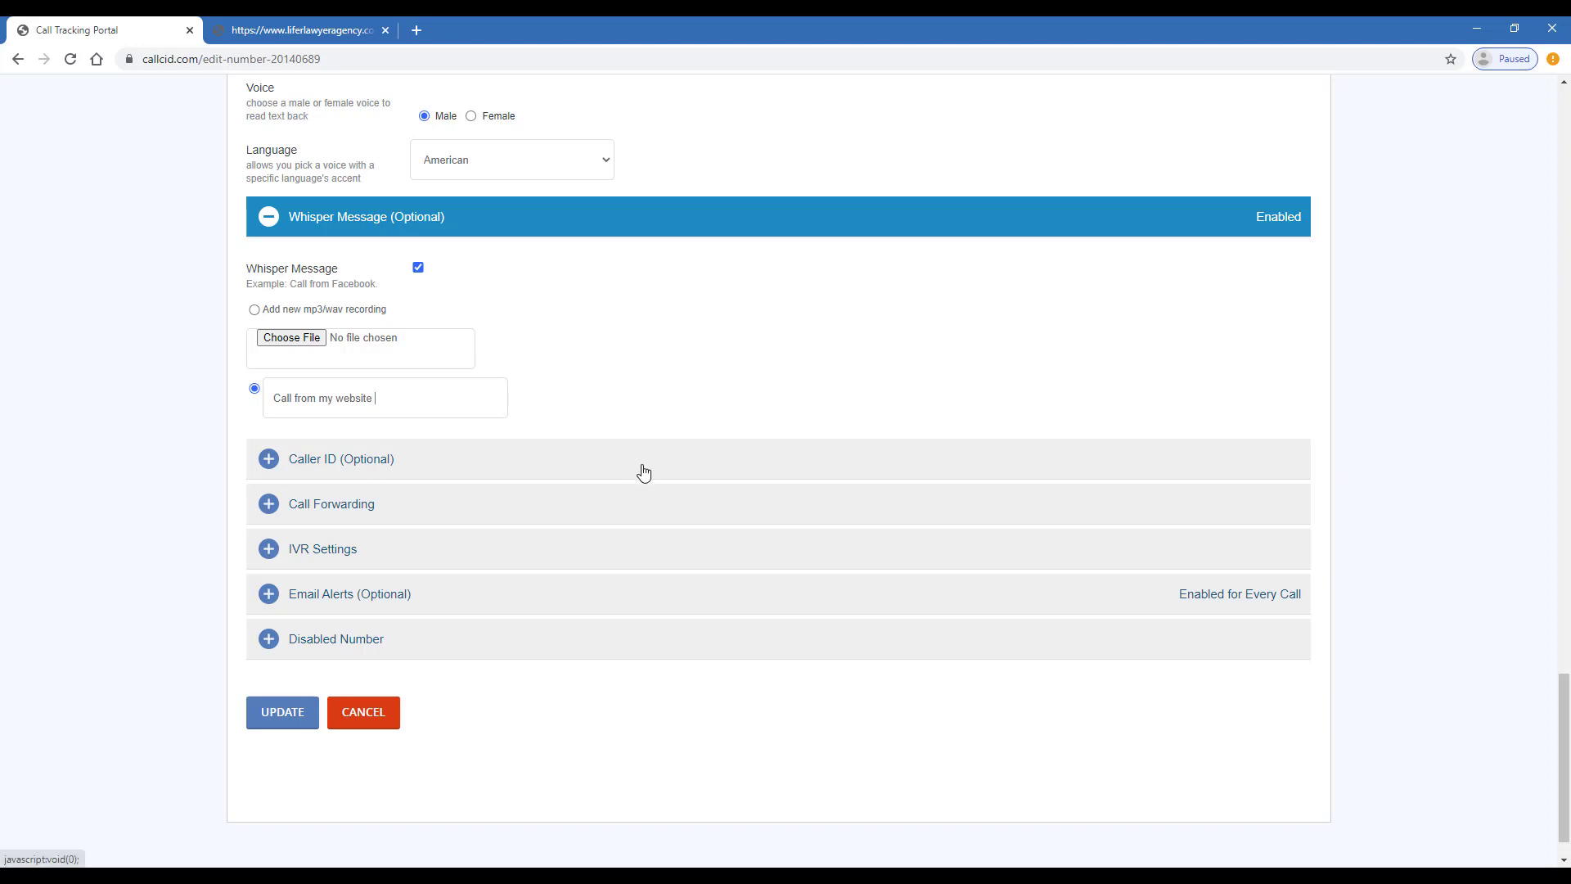
{"action": "scroll", "coordinate": [637, 473], "scroll_direction": "down", "scroll_amount": 1}
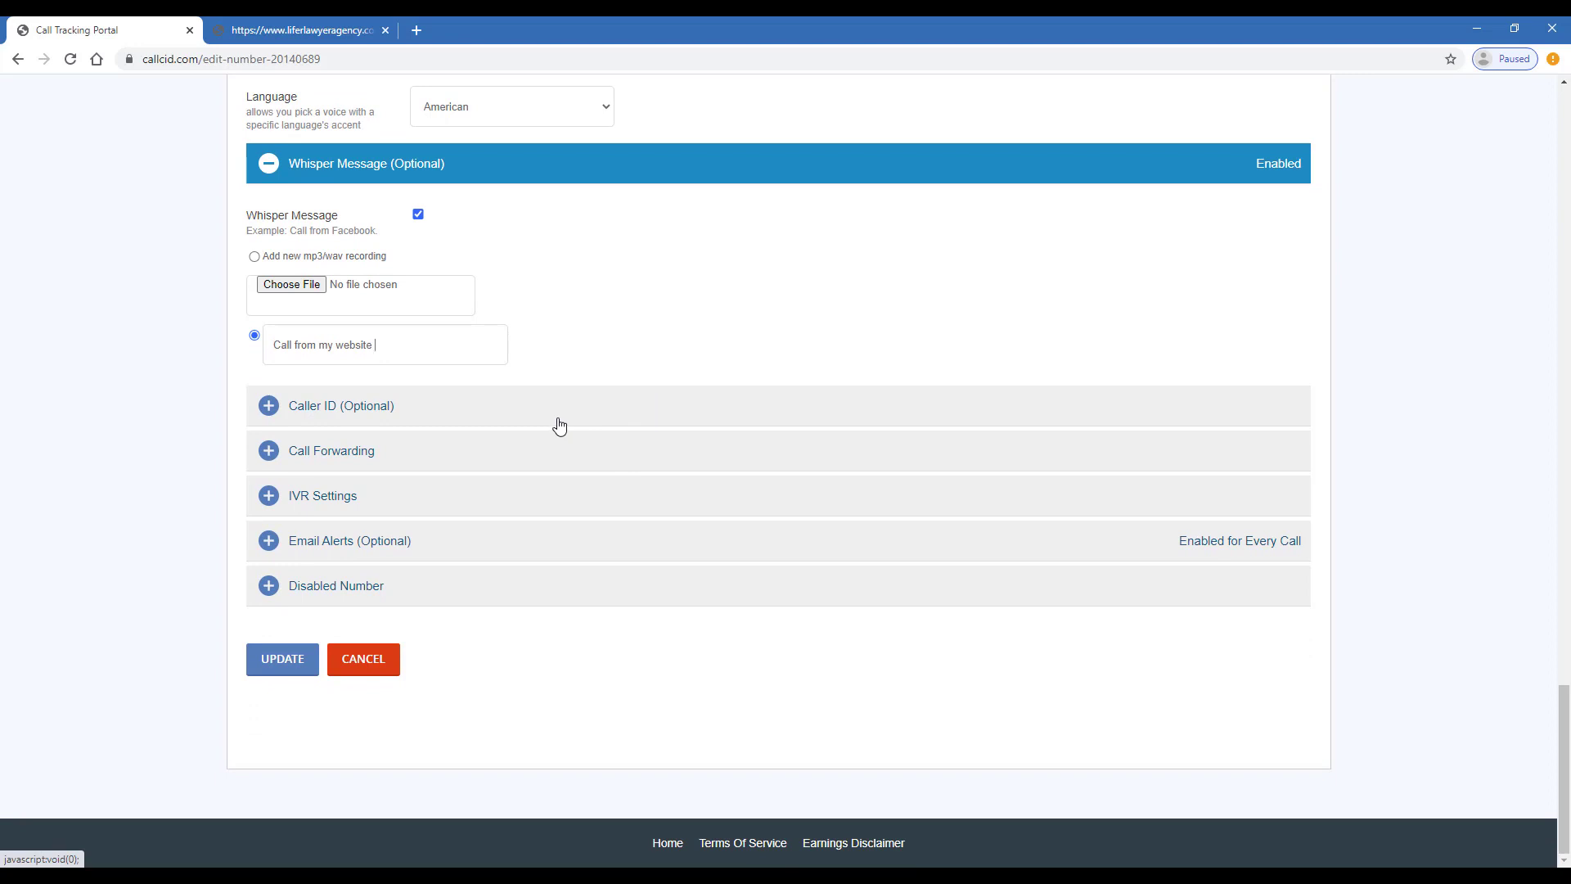
Enable caller name lookup, show the tracking number on caller ID, and expand Call Forwarding
{"action": "left_click", "coordinate": [511, 409]}
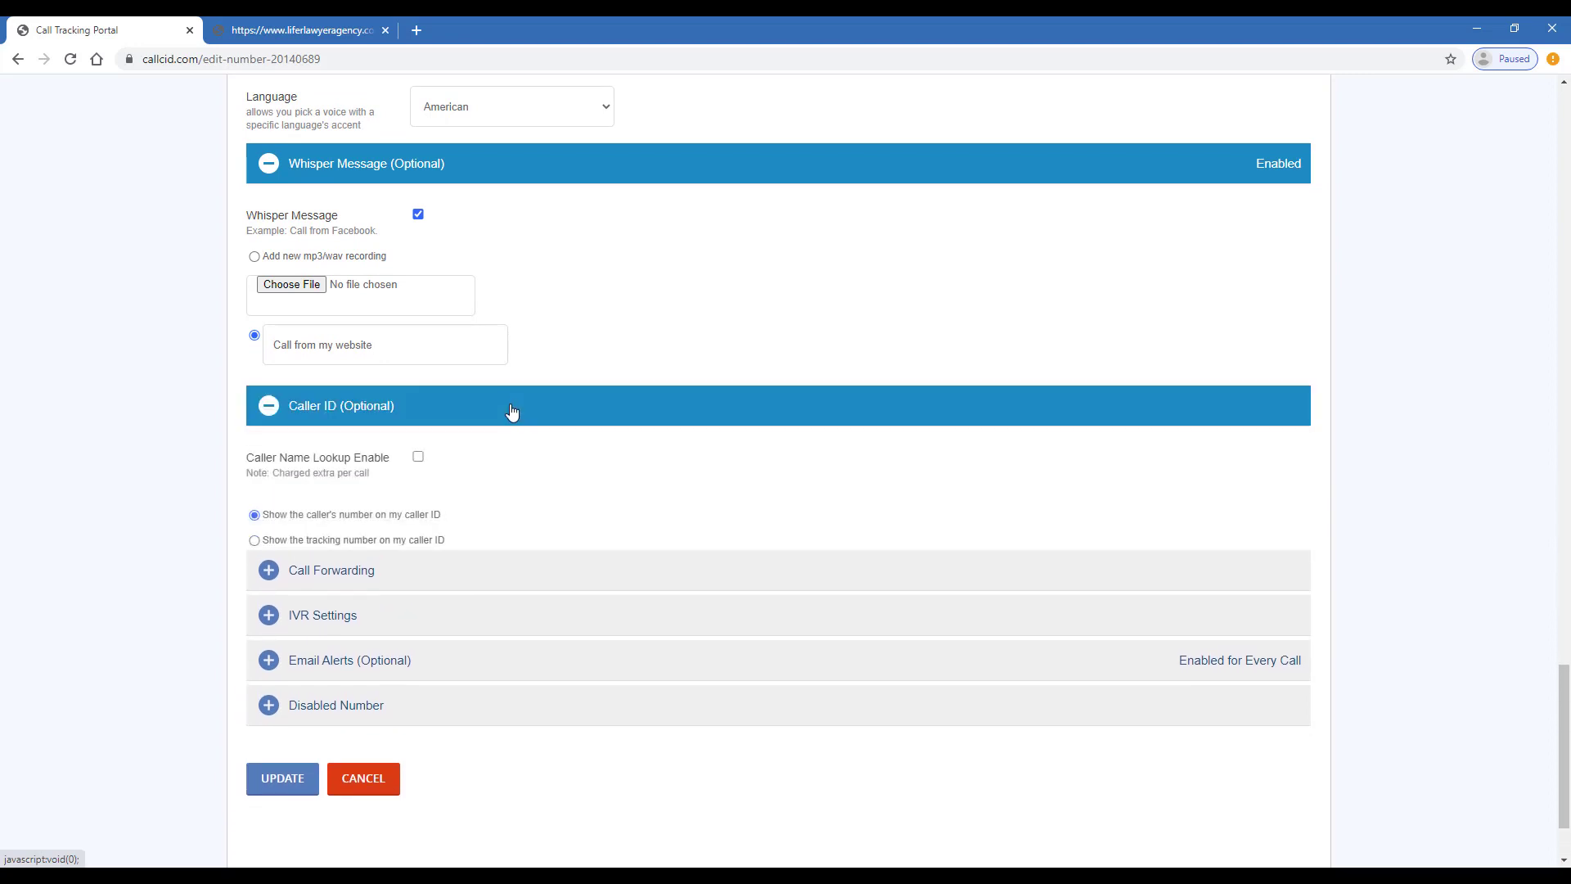
{"action": "left_click", "coordinate": [418, 457]}
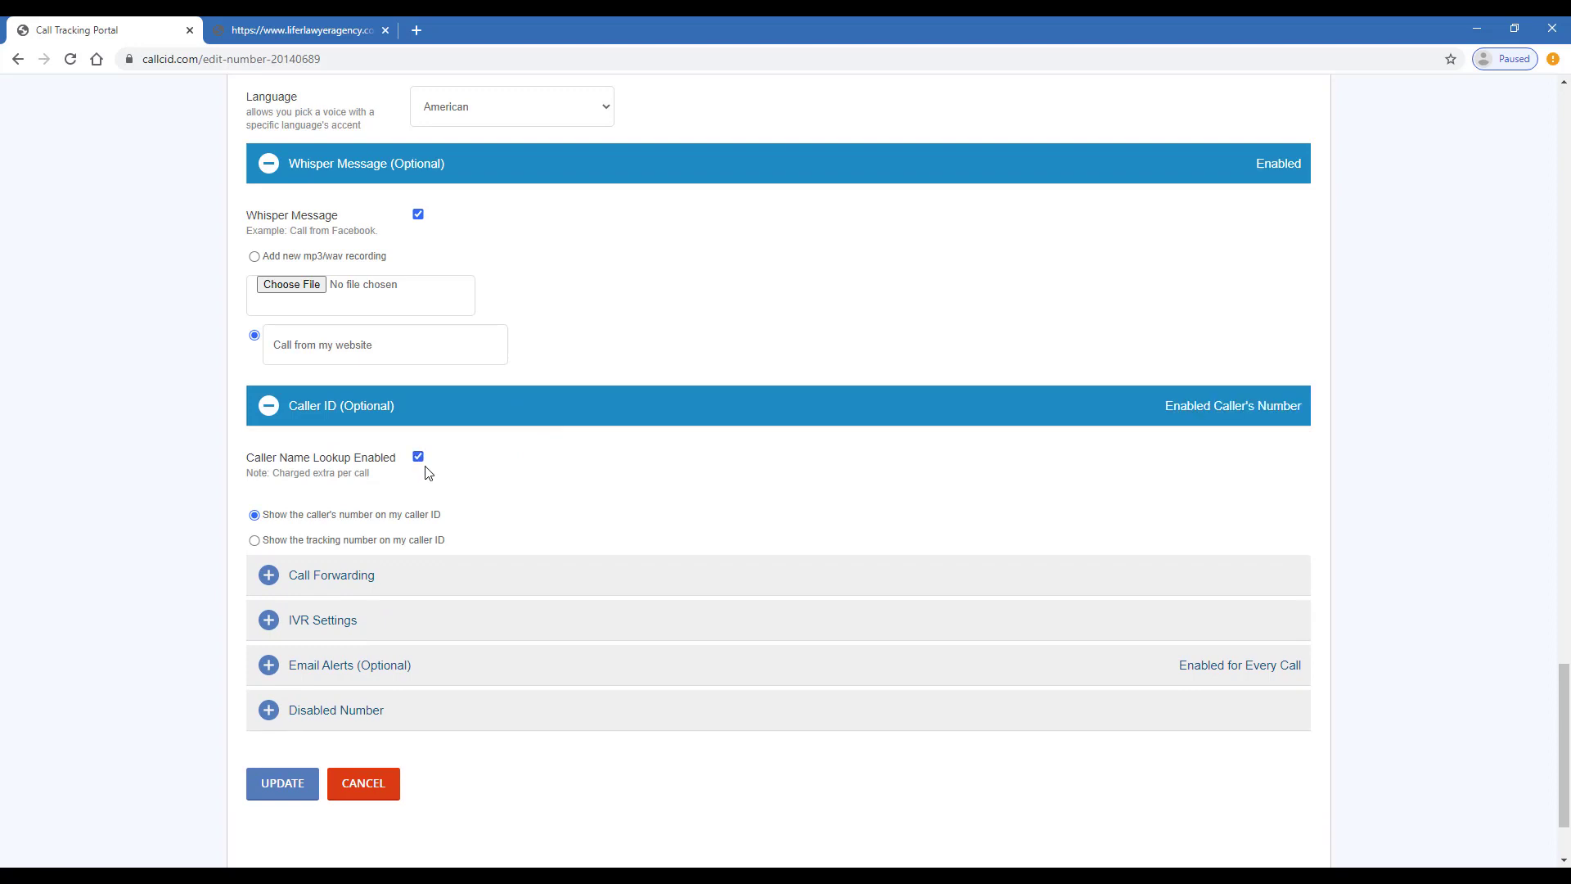
{"action": "scroll", "coordinate": [327, 468], "scroll_direction": "down", "scroll_amount": 2}
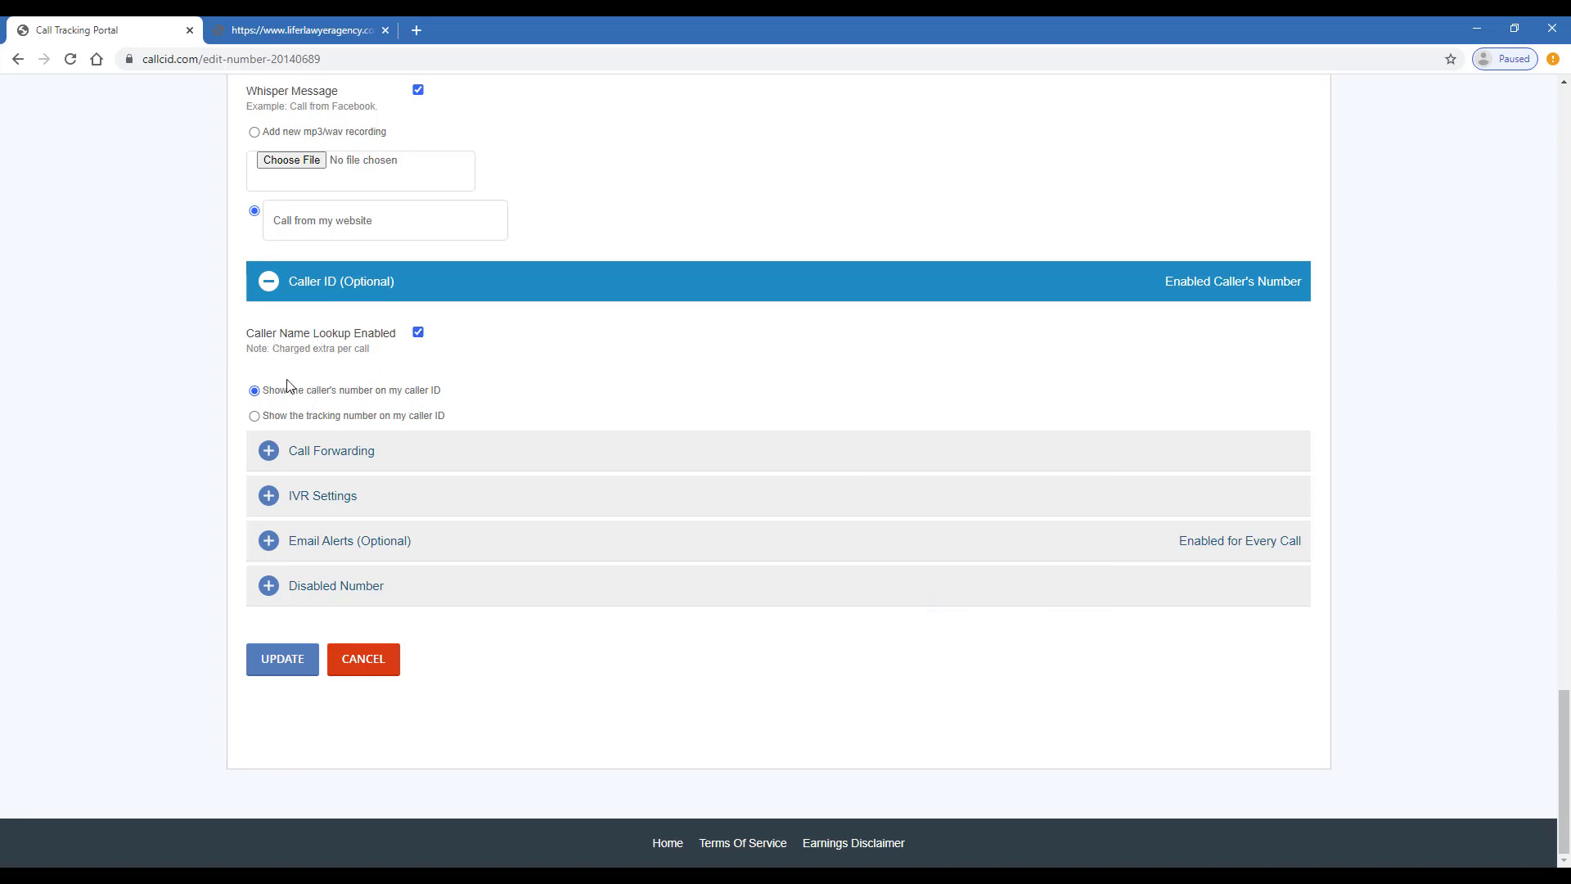
{"action": "left_click_drag", "start_coordinate": [306, 390], "coordinate": [371, 390]}
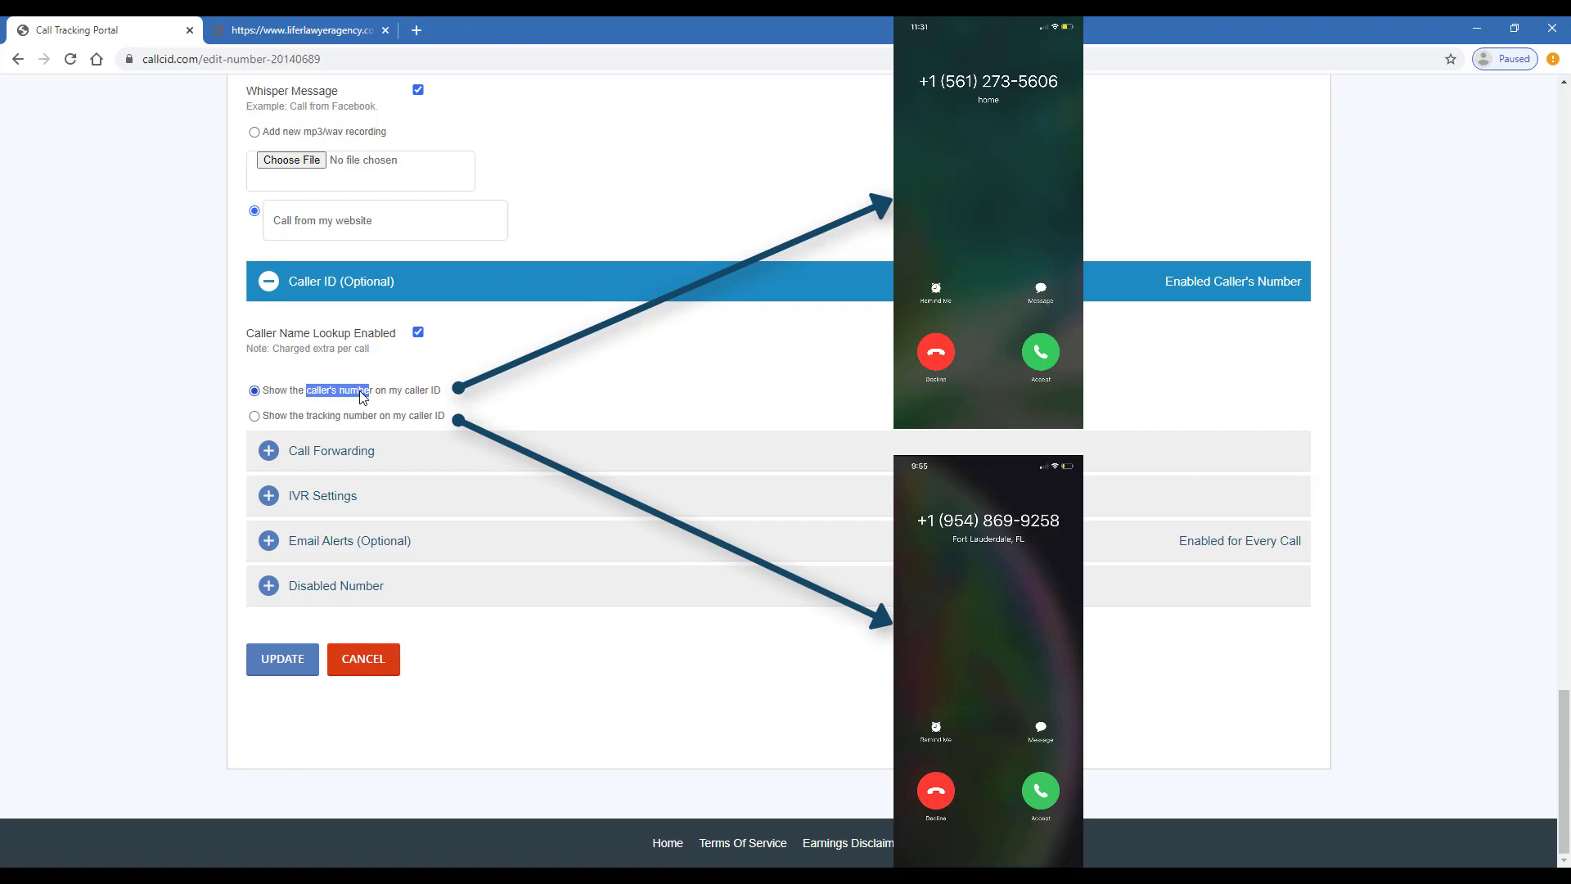
{"action": "left_click_drag", "start_coordinate": [312, 420], "coordinate": [364, 419]}
{"action": "left_click", "coordinate": [373, 424]}
{"action": "left_click", "coordinate": [370, 419]}
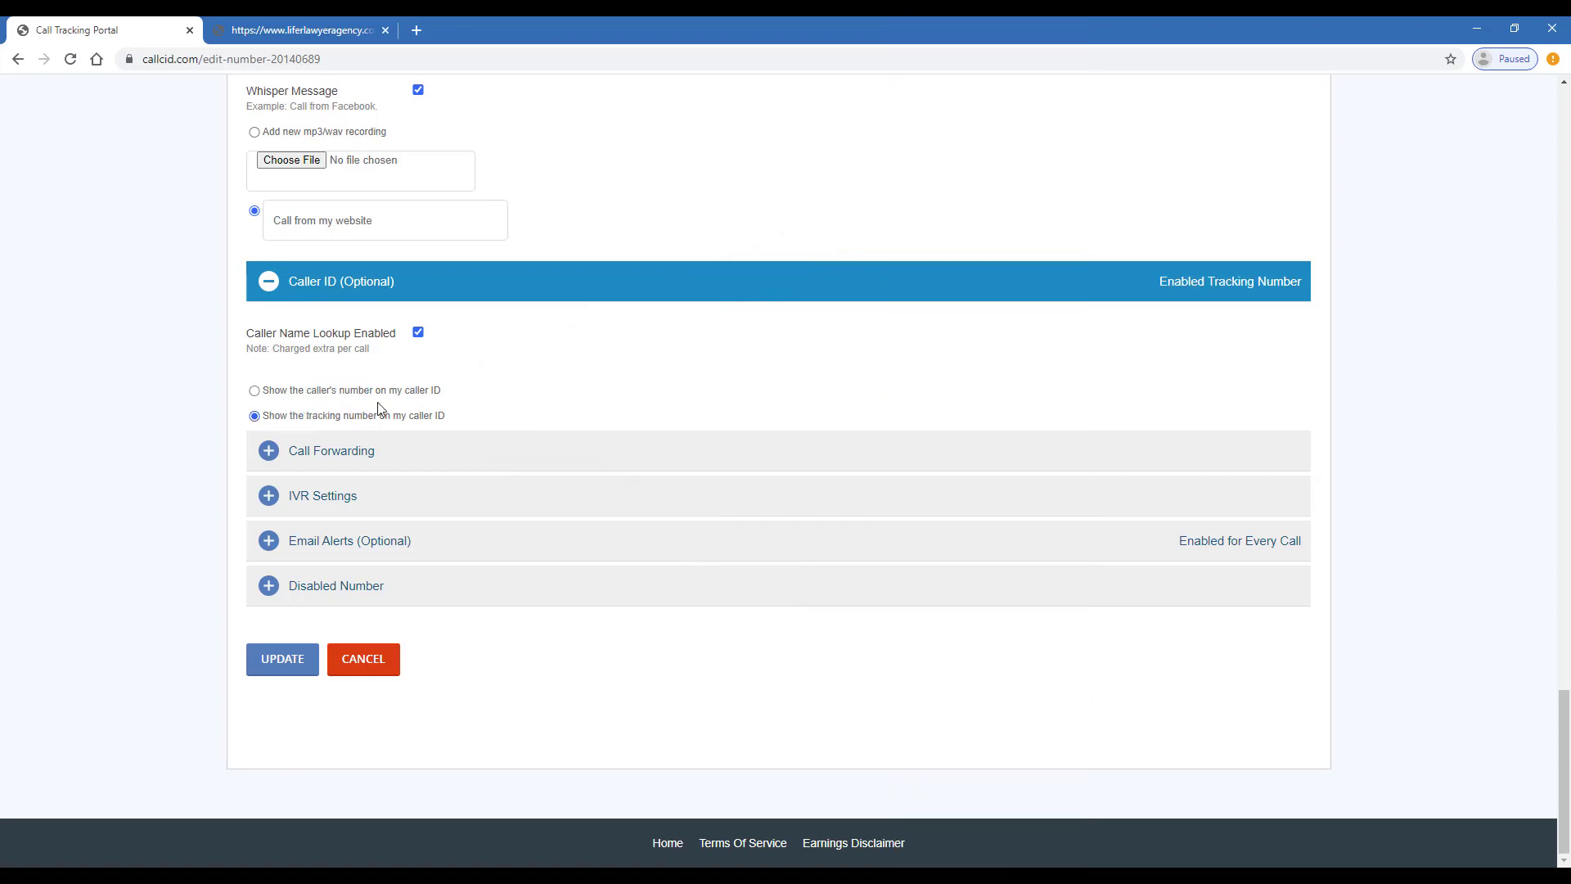
{"action": "left_click", "coordinate": [424, 458]}
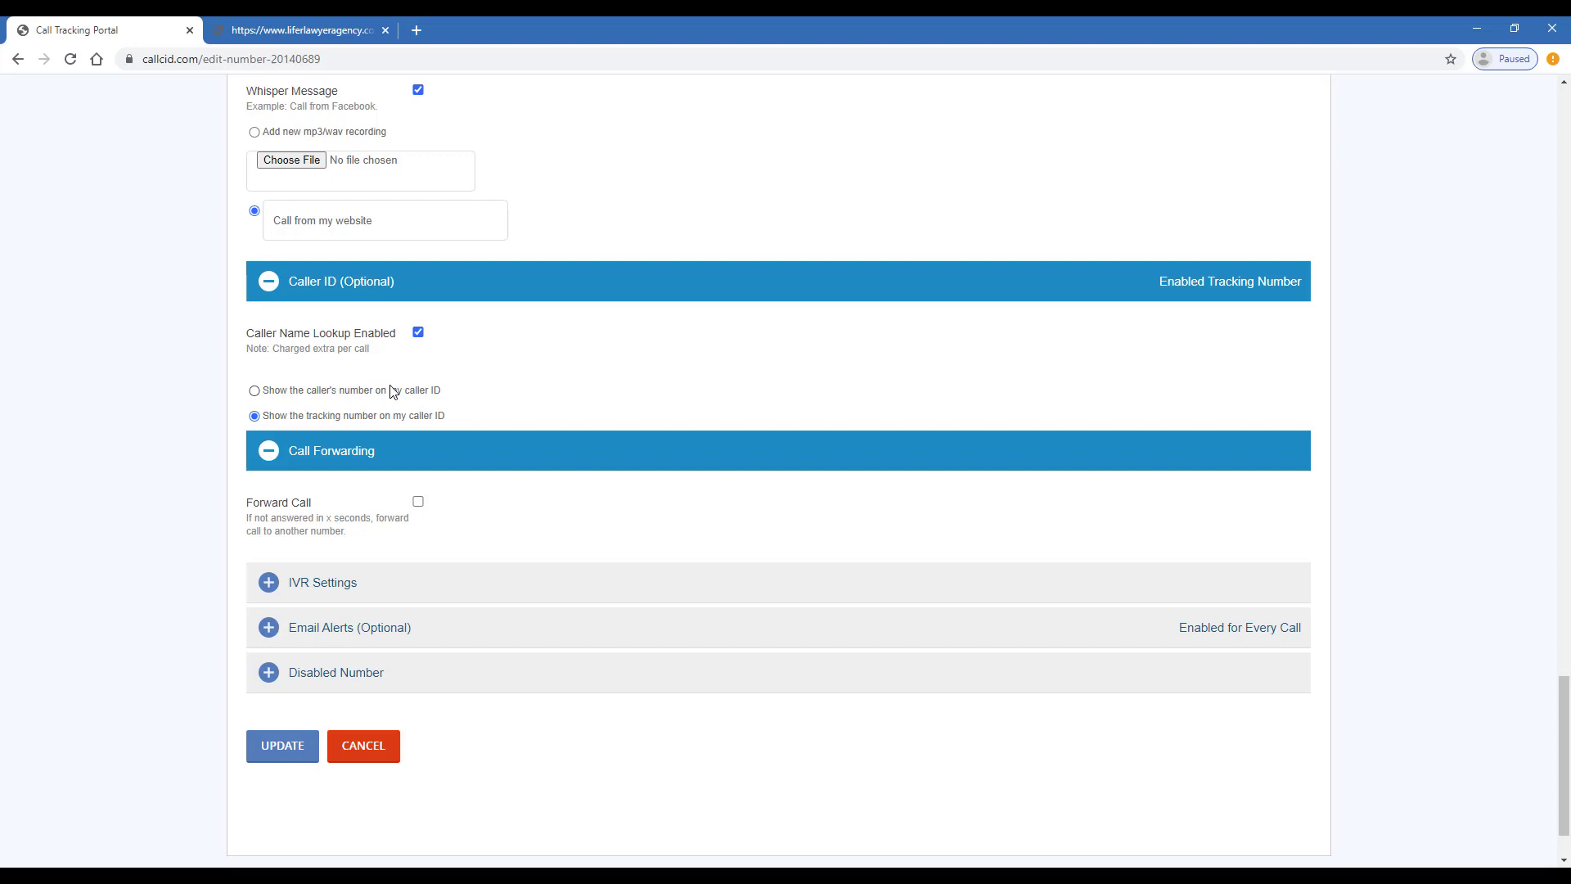
Leave forwarding of unanswered calls off and turn on the IVR menu for this number
{"action": "left_click", "coordinate": [418, 503]}
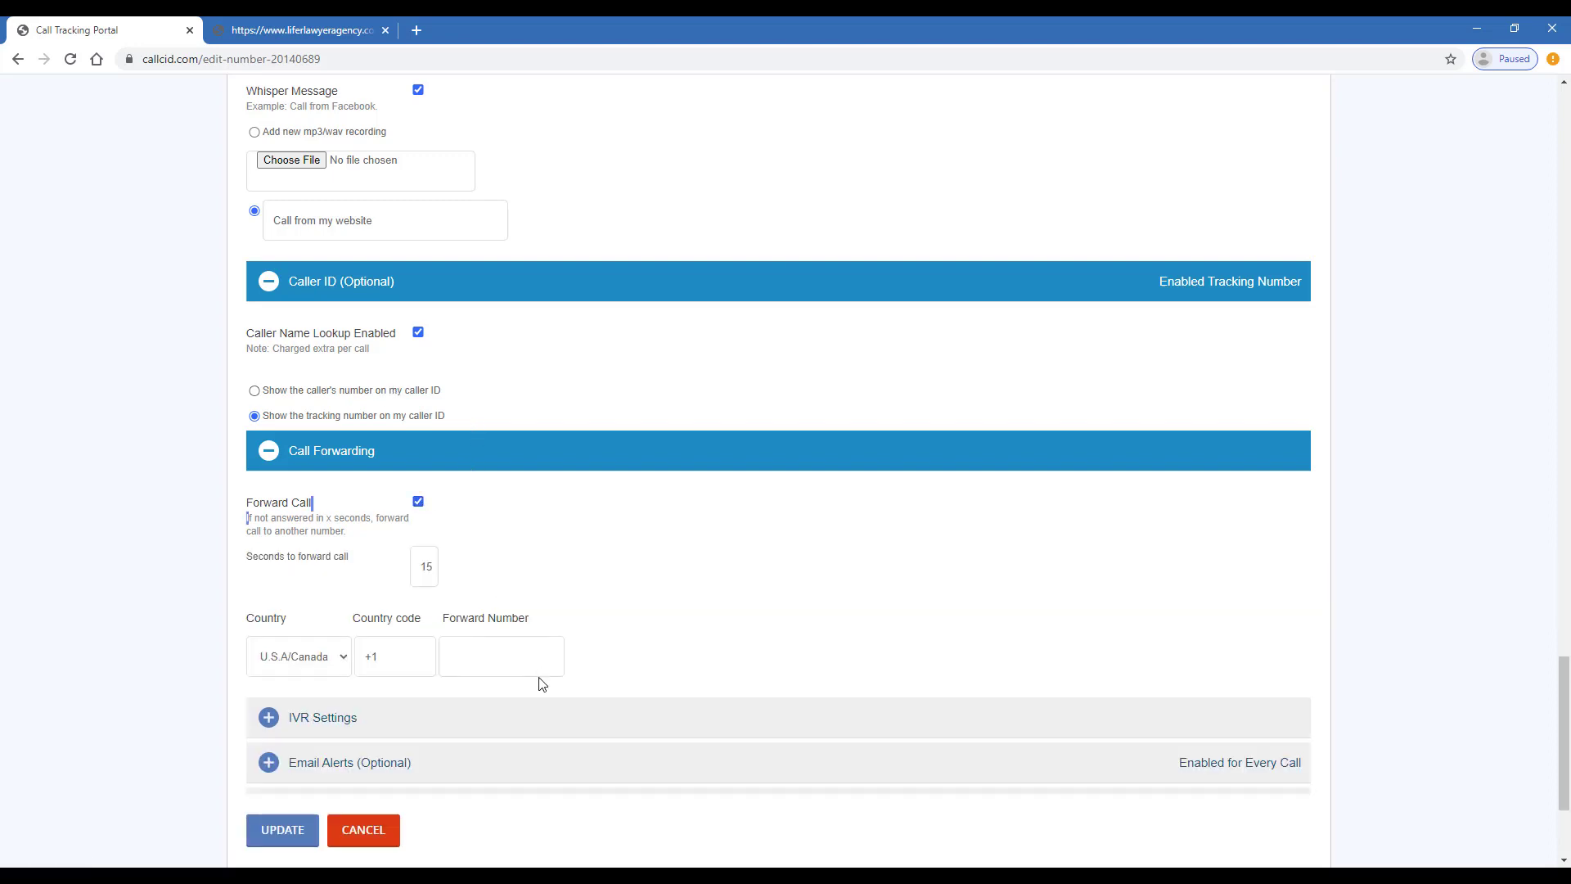
{"action": "left_click", "coordinate": [419, 505]}
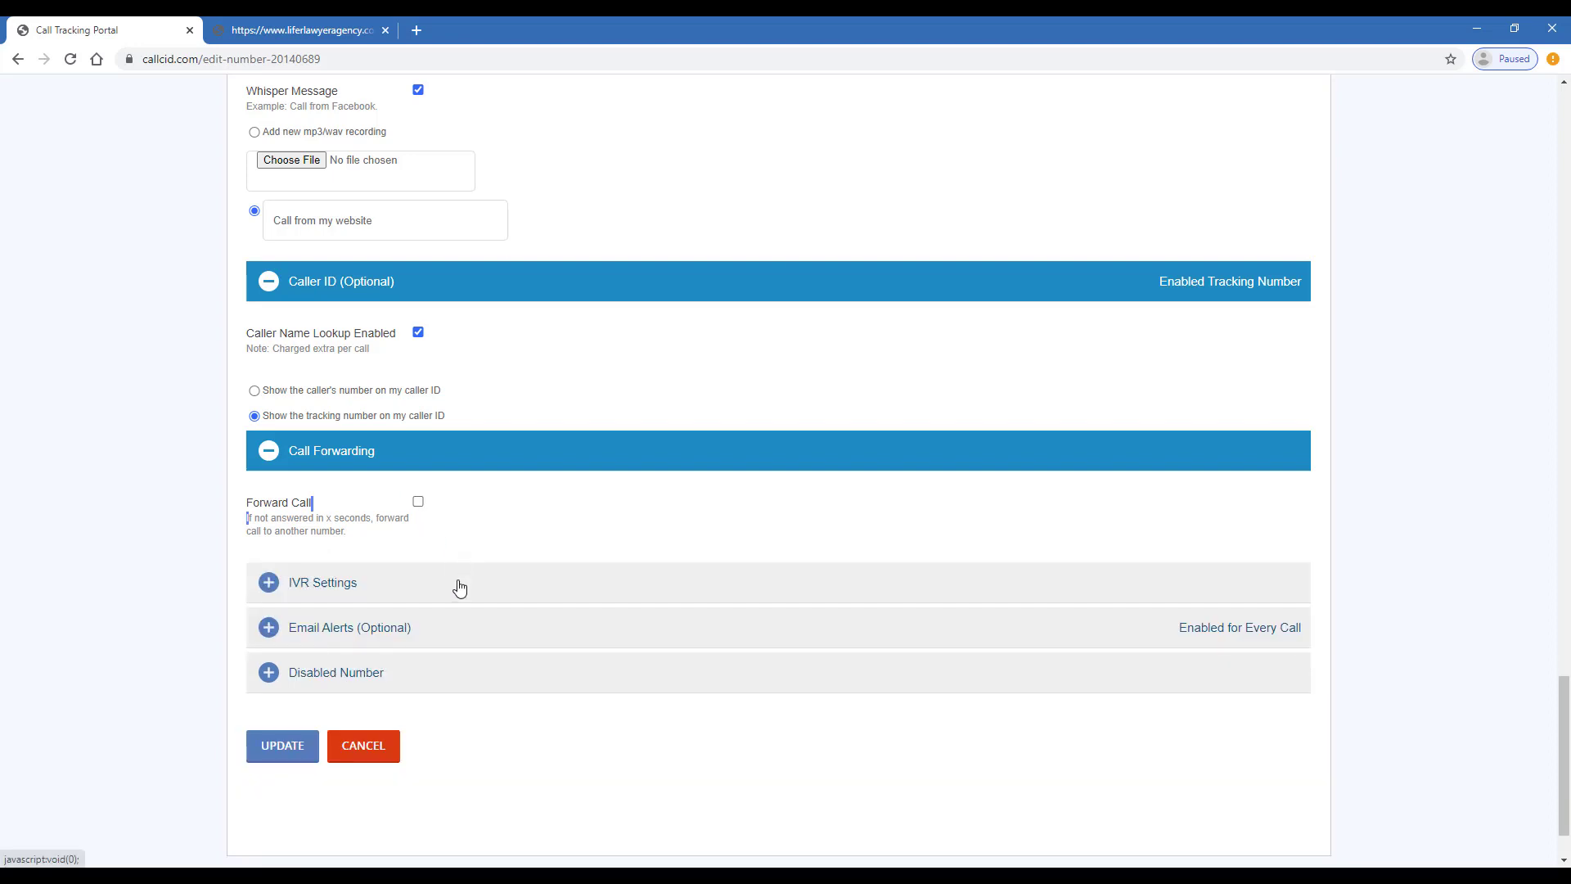
{"action": "left_click", "coordinate": [459, 588]}
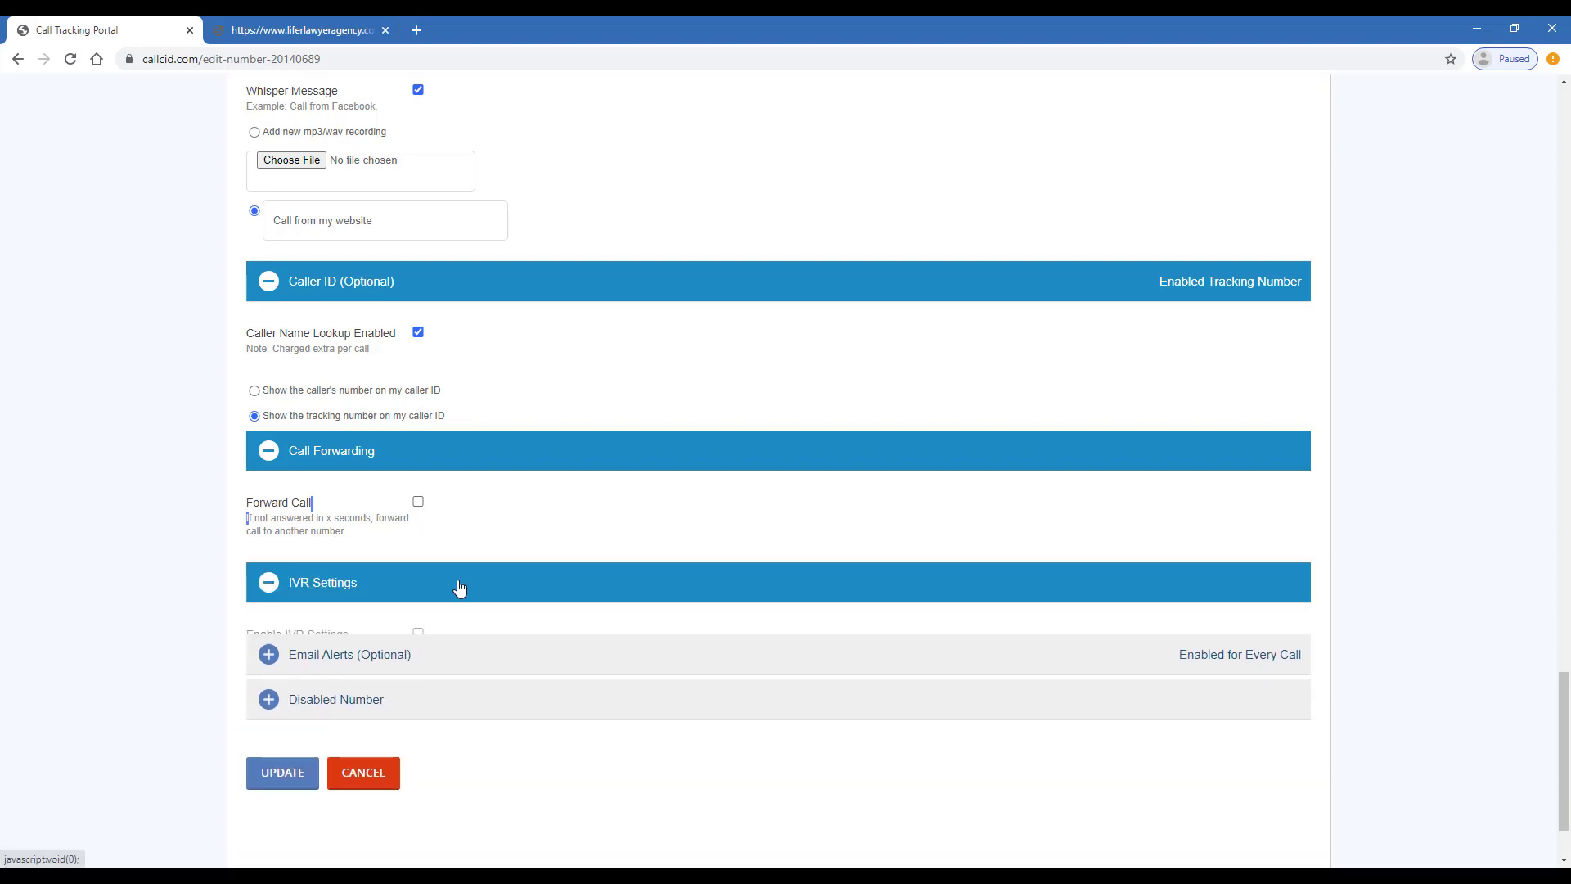
{"action": "left_click", "coordinate": [418, 634]}
{"action": "scroll", "coordinate": [189, 645], "scroll_direction": "down", "scroll_amount": 1}
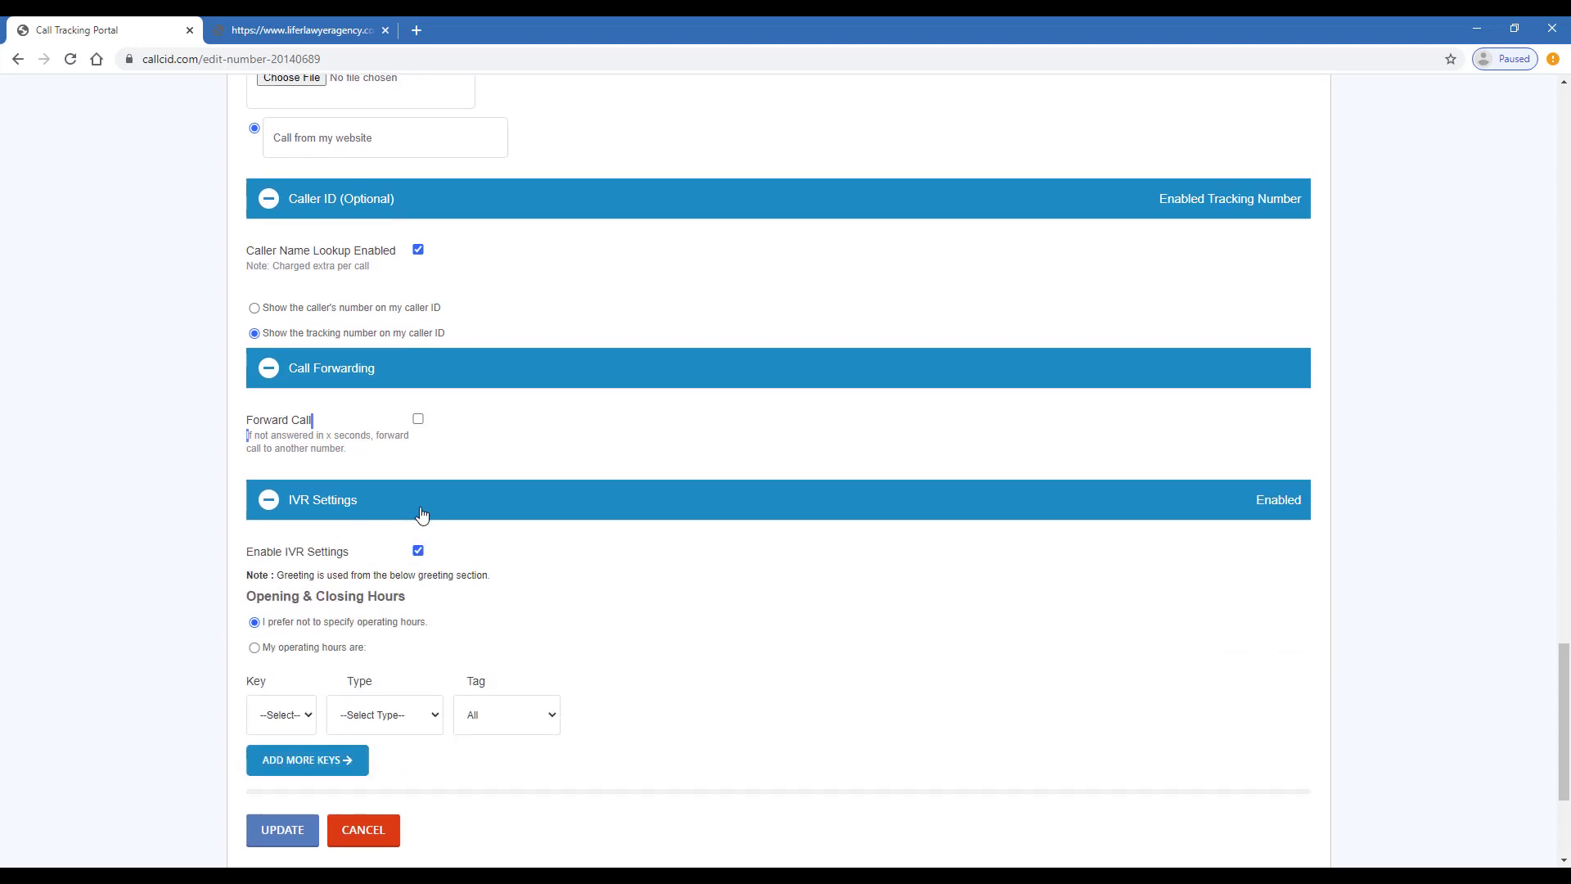
{"action": "scroll", "coordinate": [421, 514], "scroll_direction": "down", "scroll_amount": 2}
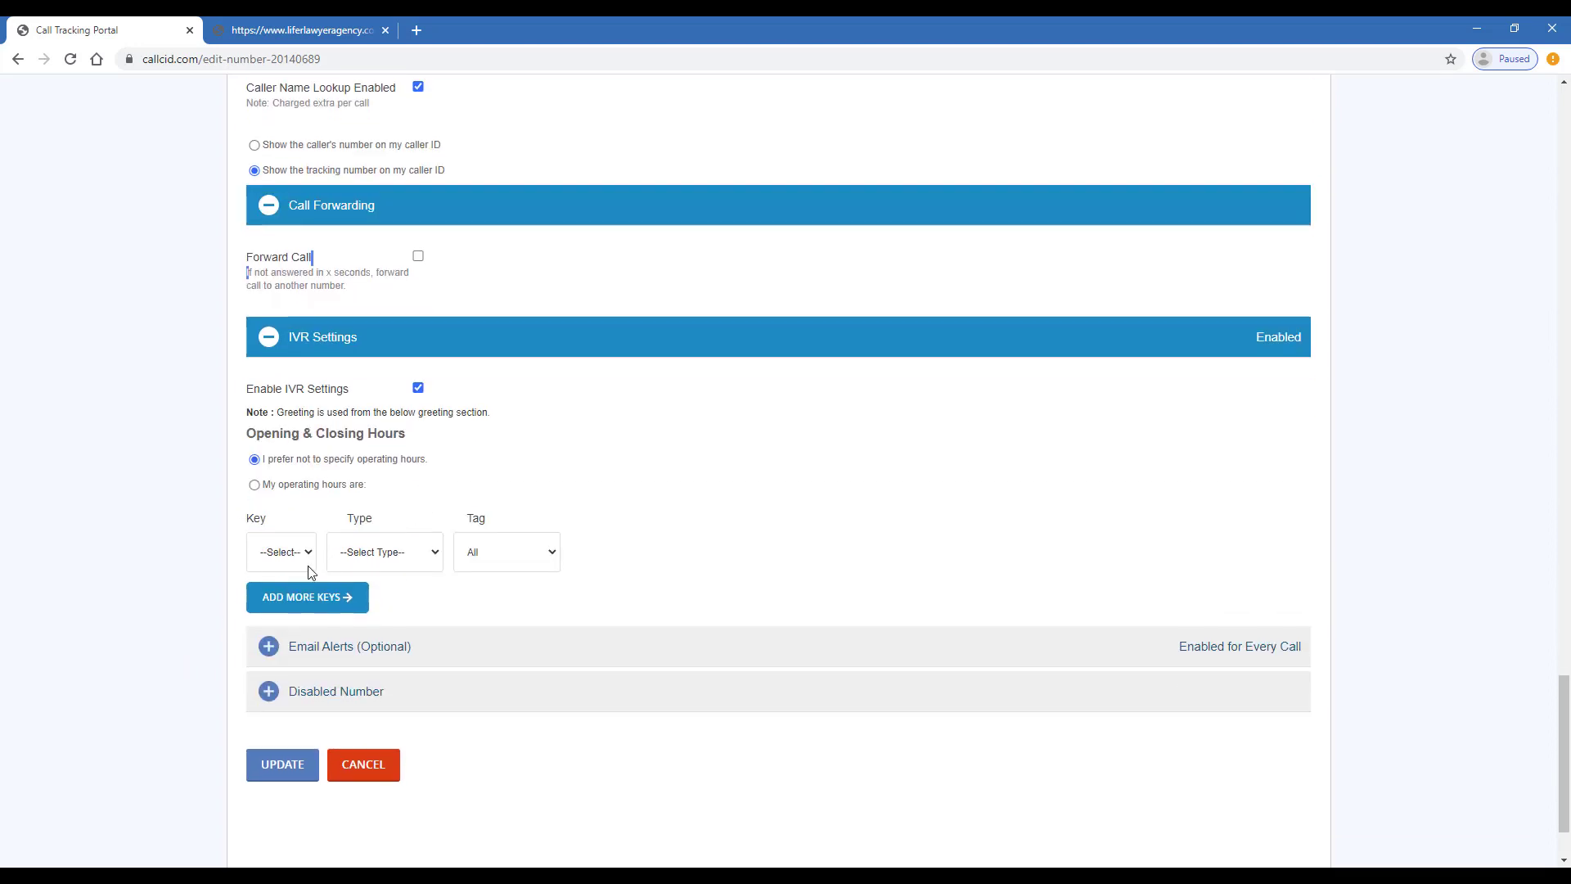
Set 8:00 AM–6:00 PM daily operating hours and add keypad key 3 to the IVR menu
{"action": "left_click", "coordinate": [255, 486]}
{"action": "scroll", "coordinate": [284, 505], "scroll_direction": "down", "scroll_amount": 2}
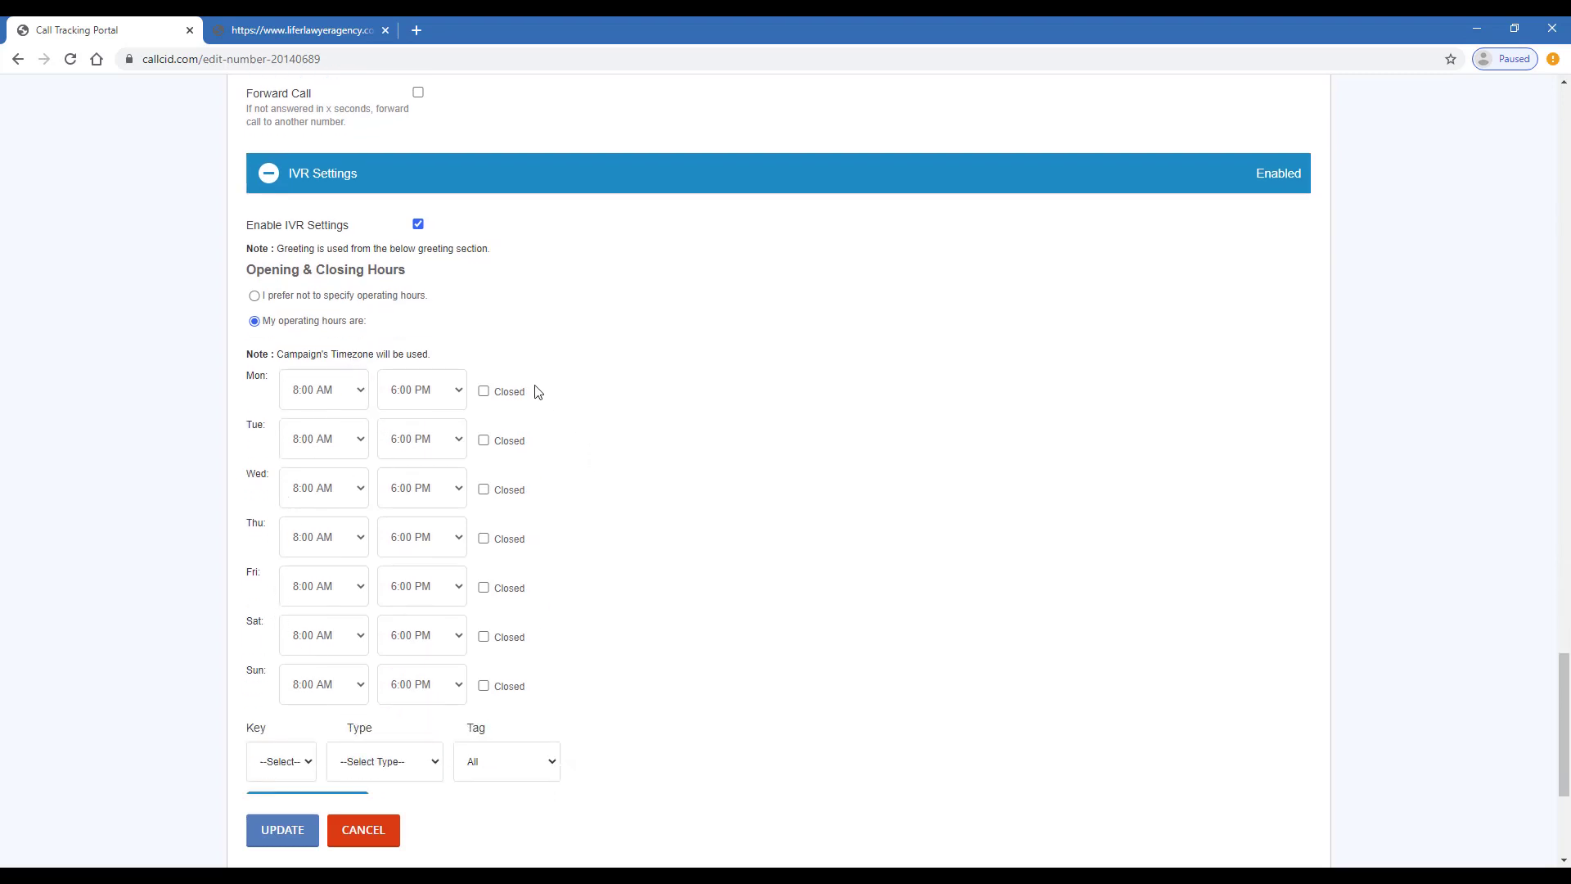
{"action": "scroll", "coordinate": [441, 359], "scroll_direction": "down", "scroll_amount": 2}
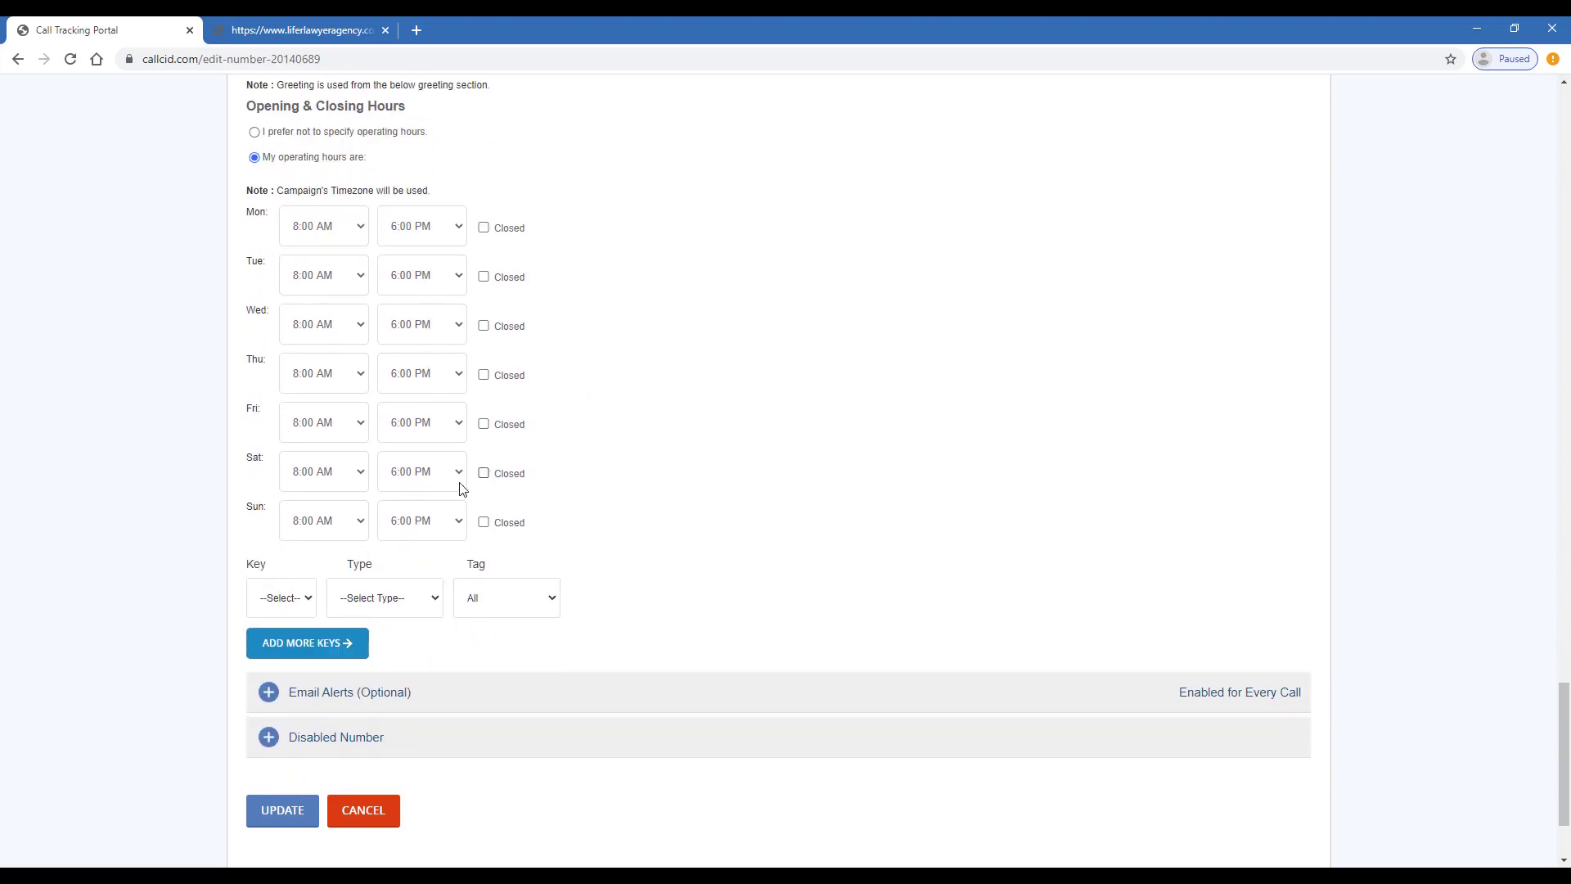
{"action": "left_click", "coordinate": [307, 604]}
{"action": "left_click", "coordinate": [278, 661]}
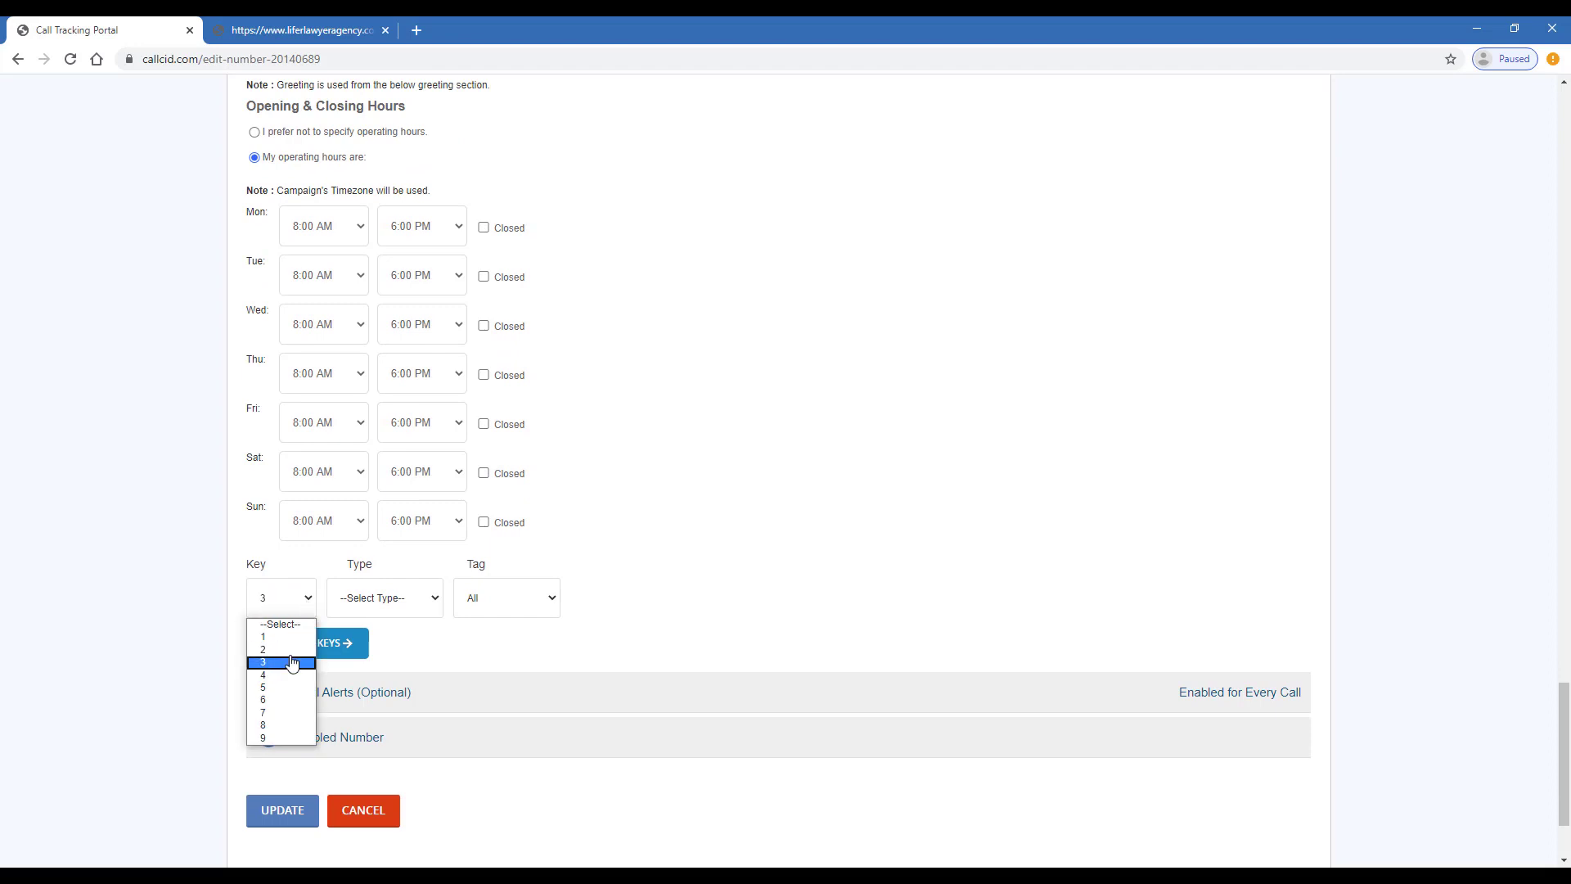
Make key 3 send callers to voicemail, with the prompt 'Press 3 to leave a voice message.'
{"action": "left_click", "coordinate": [408, 605]}
{"action": "left_click", "coordinate": [422, 638]}
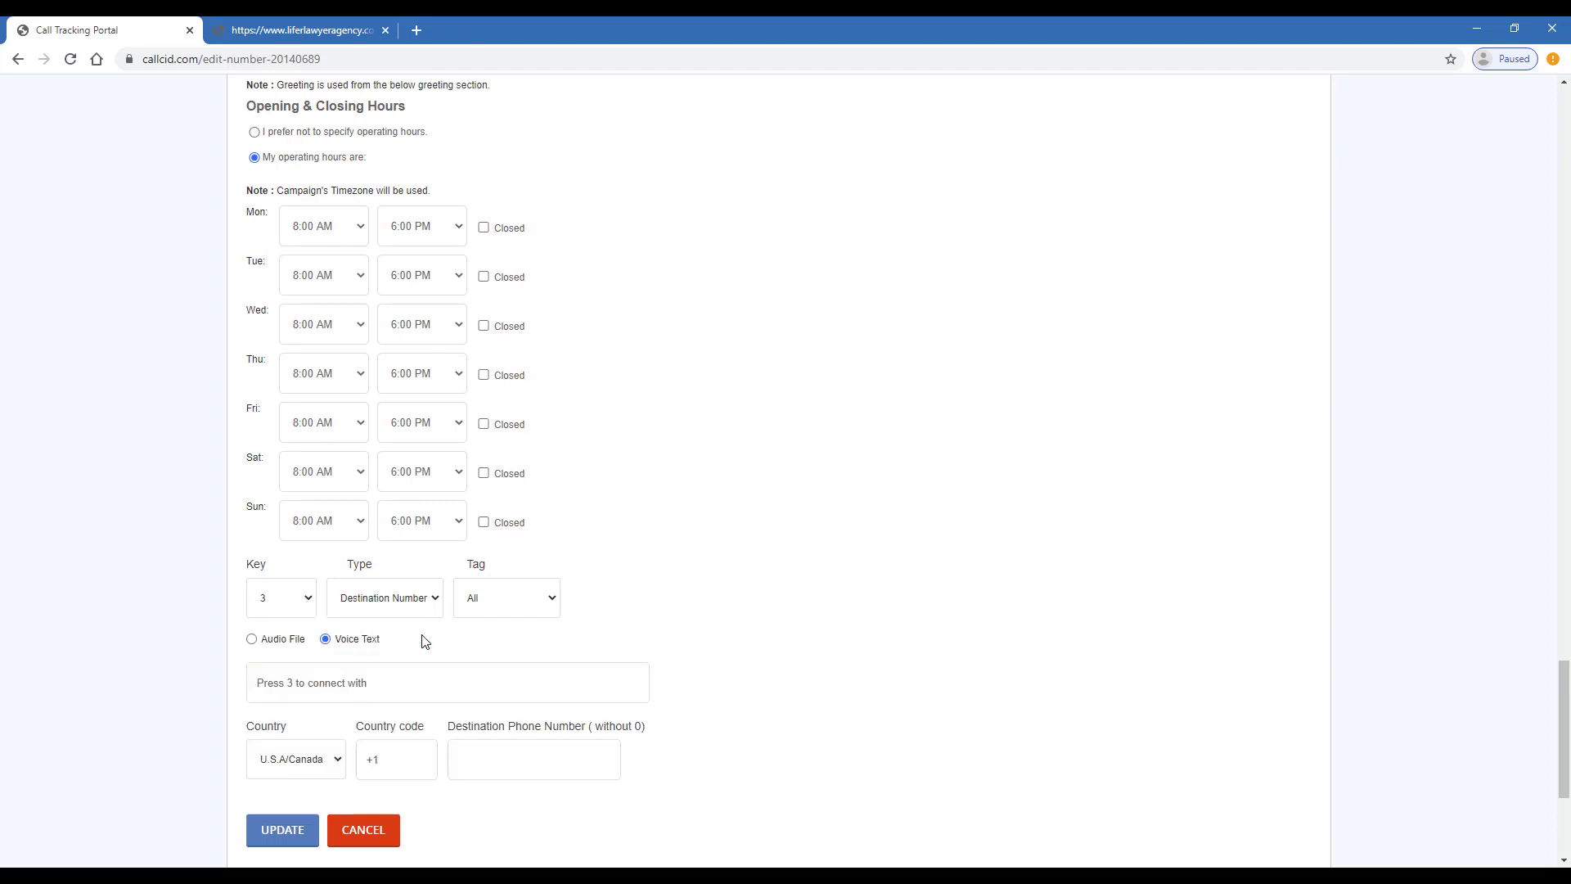
{"action": "scroll", "coordinate": [490, 643], "scroll_direction": "down", "scroll_amount": 1}
{"action": "left_click", "coordinate": [423, 600]}
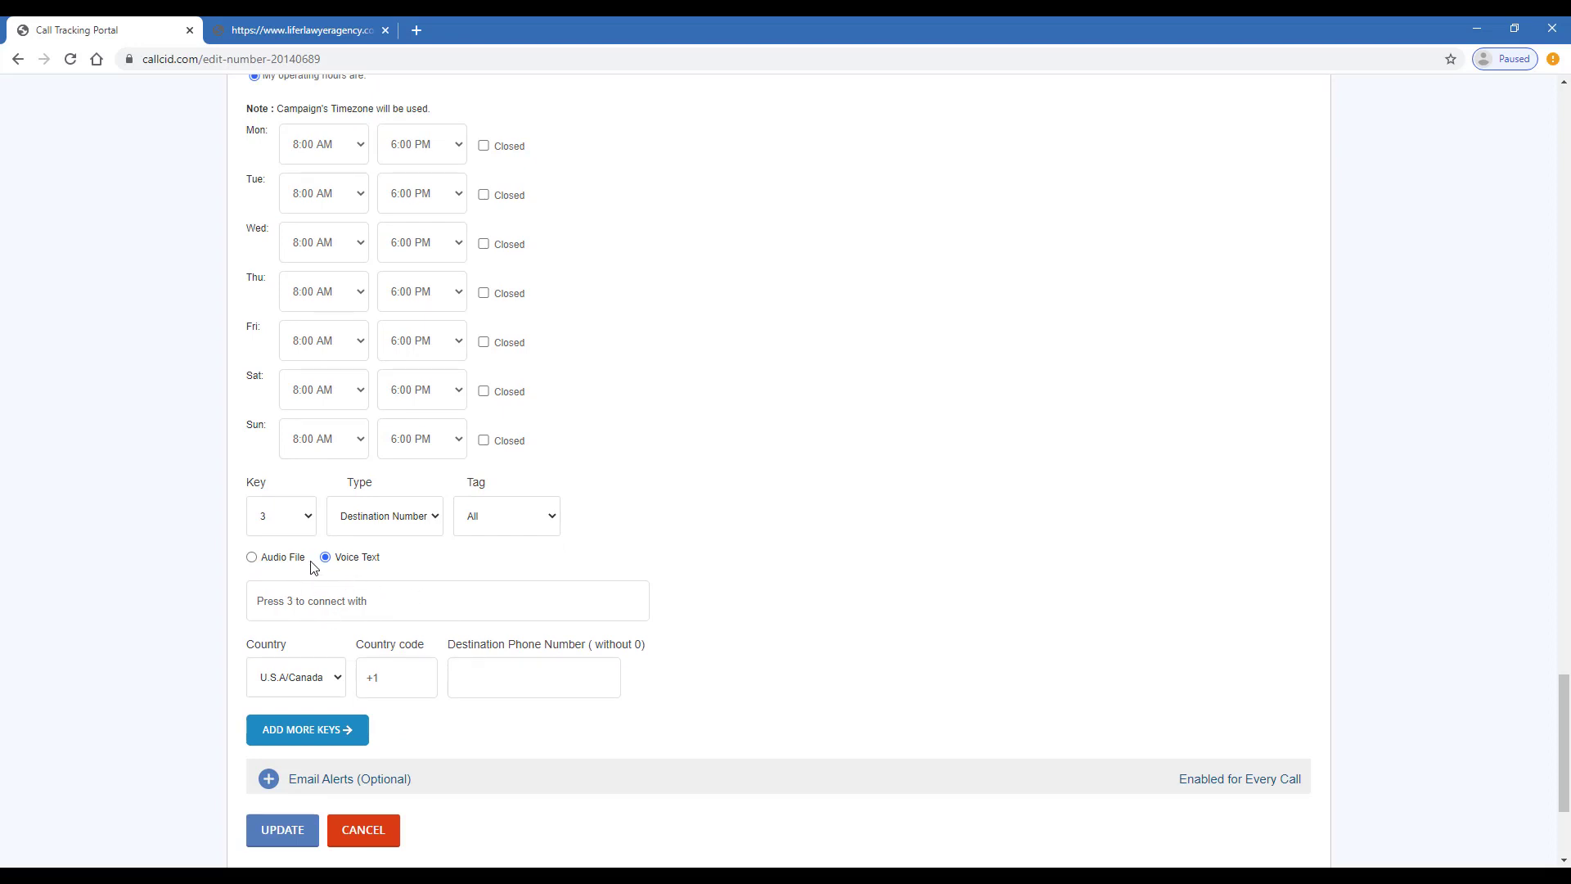
{"action": "left_click", "coordinate": [378, 533]}
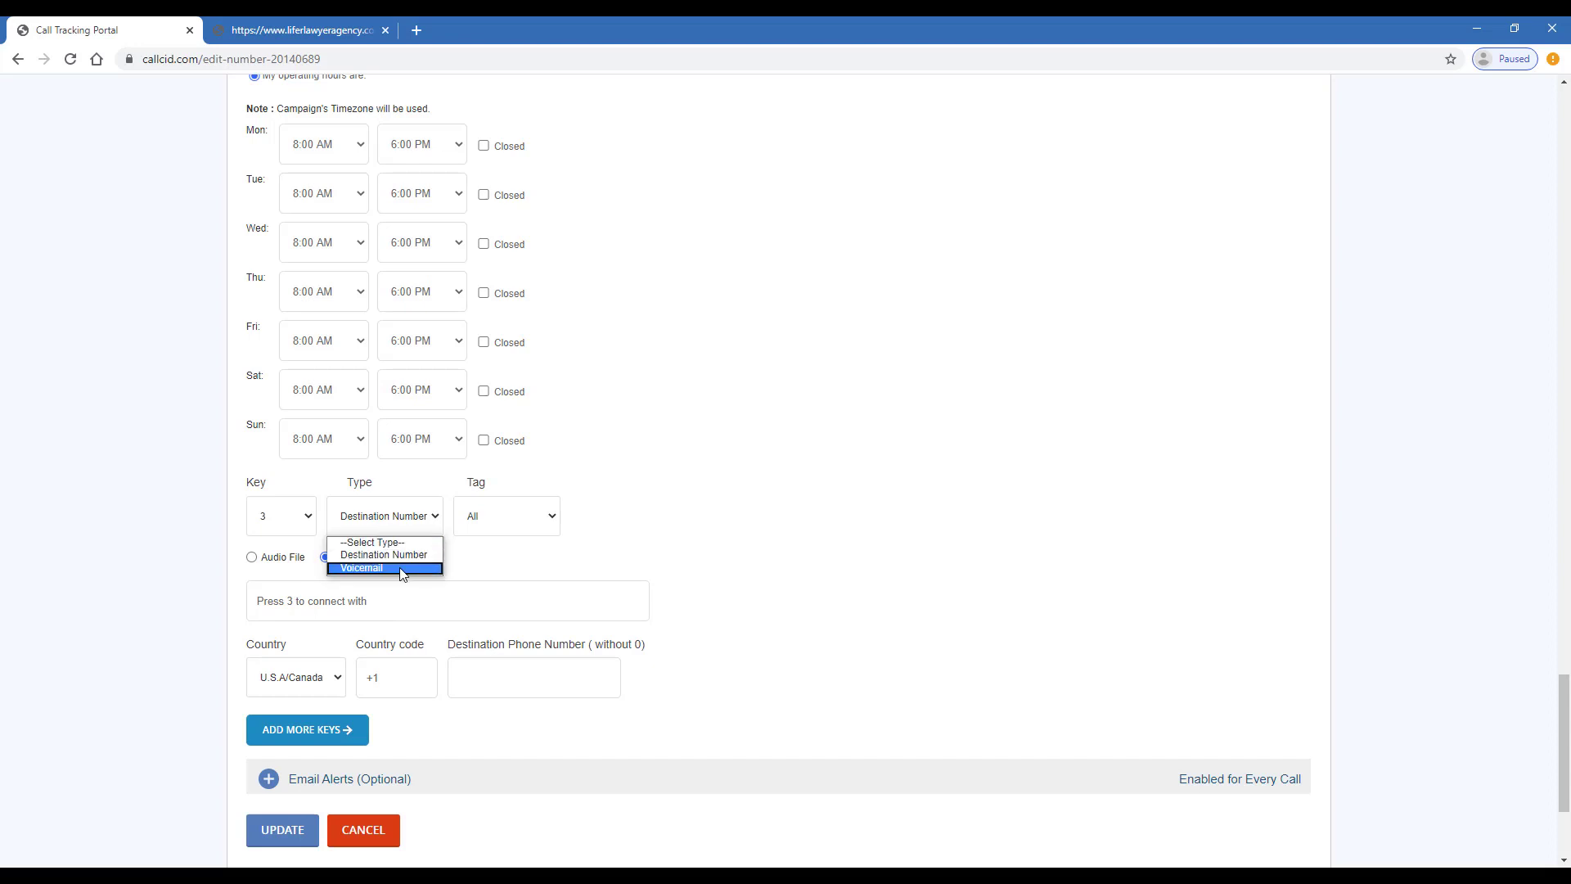
{"action": "left_click", "coordinate": [401, 570]}
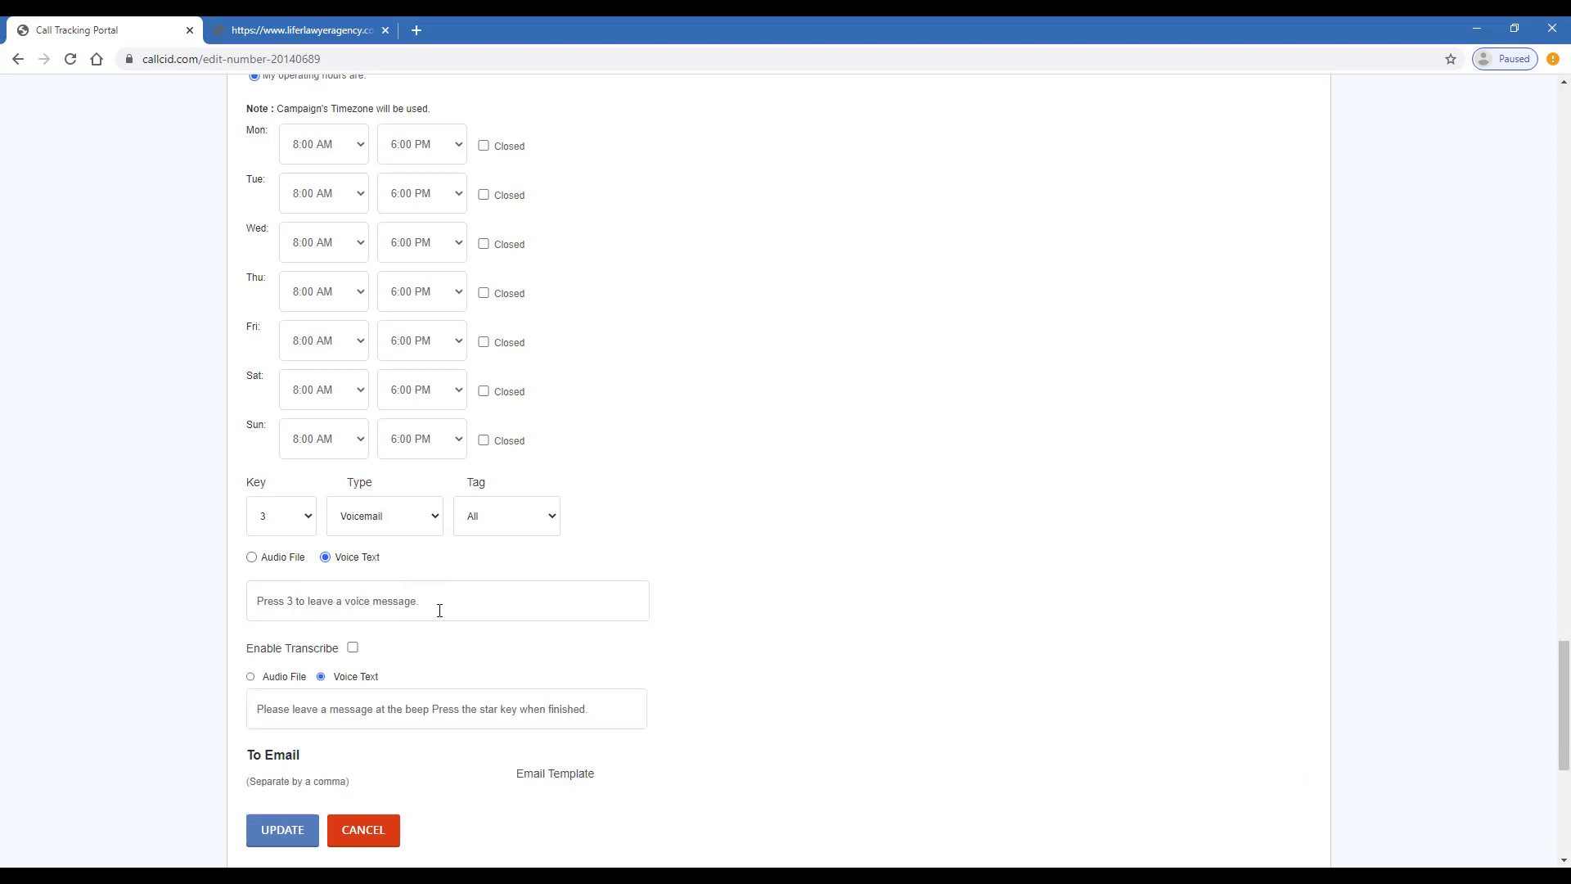
{"action": "scroll", "coordinate": [409, 630], "scroll_direction": "down", "scroll_amount": 1}
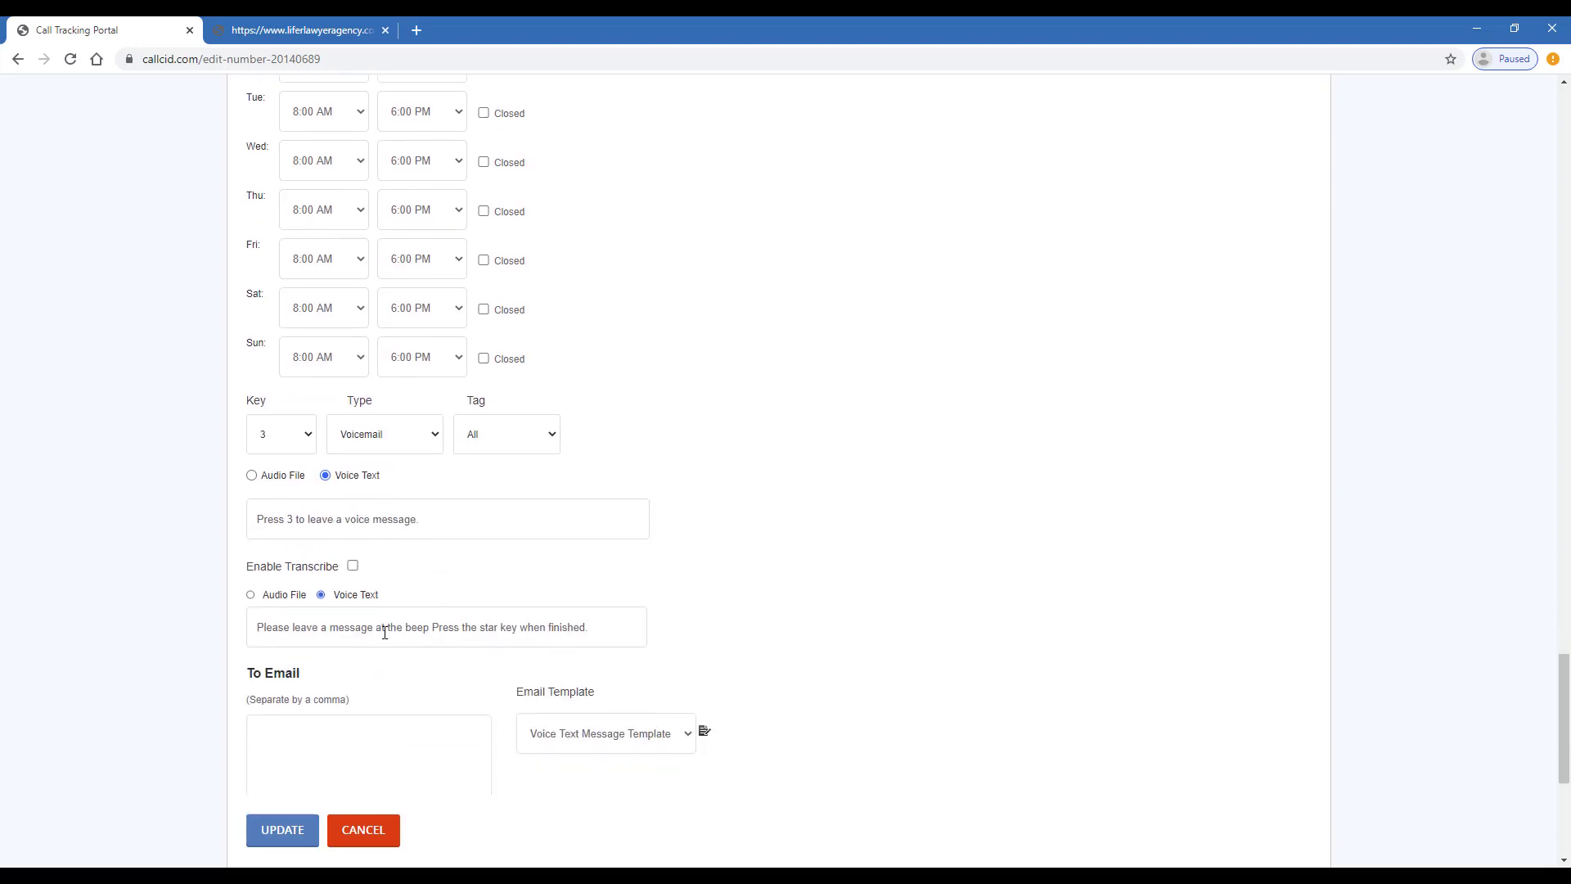
{"action": "scroll", "coordinate": [408, 609], "scroll_direction": "down", "scroll_amount": 3}
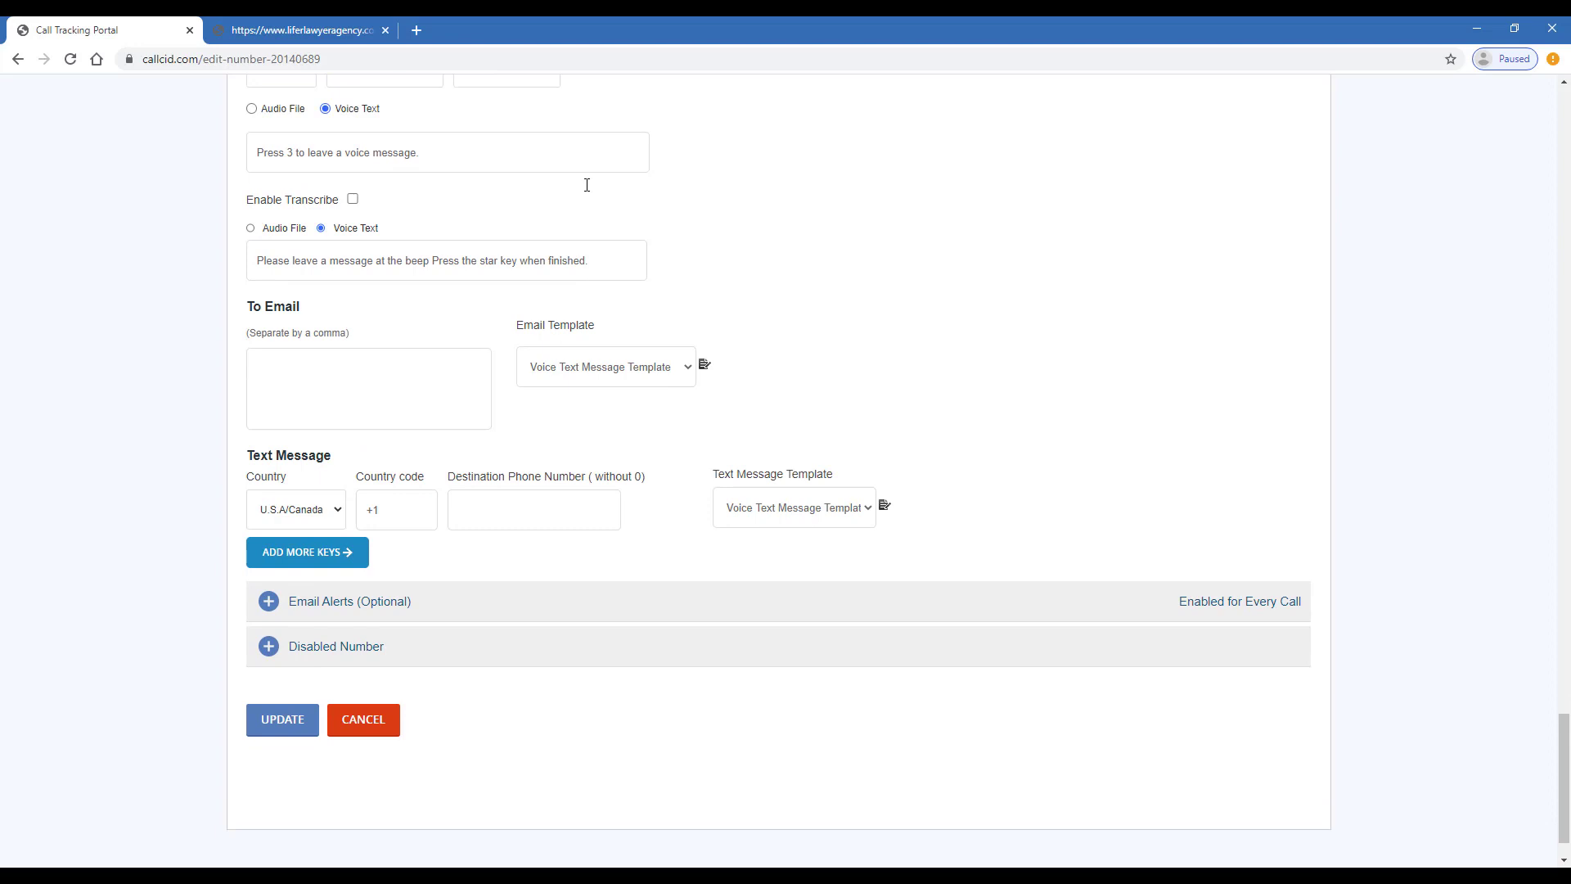
{"action": "scroll", "coordinate": [782, 550], "scroll_direction": "up", "scroll_amount": 1}
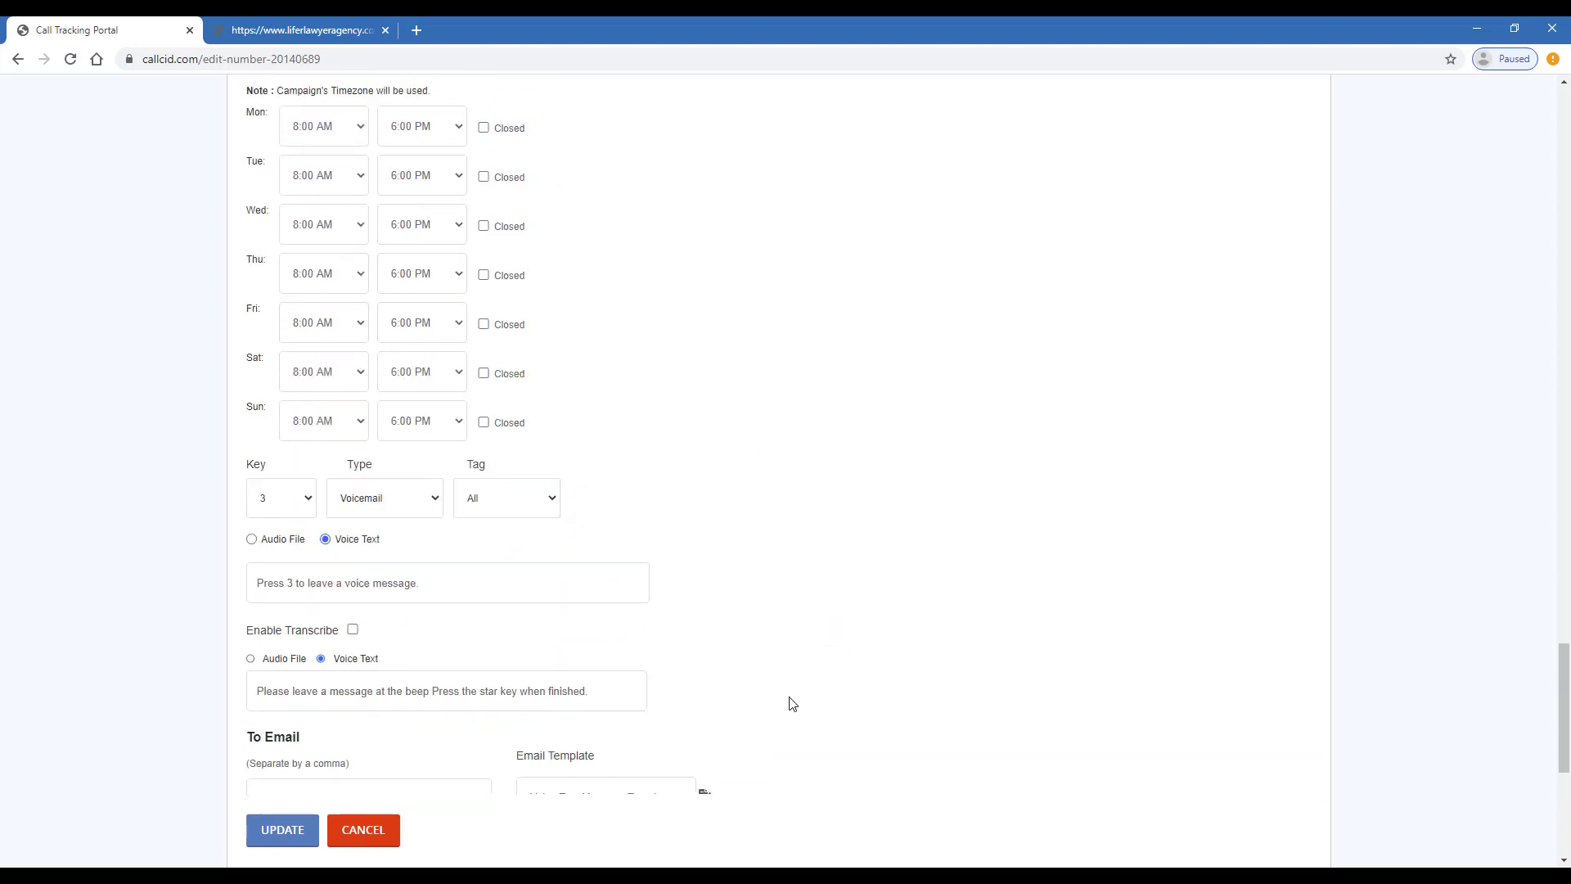
{"action": "scroll", "coordinate": [796, 401], "scroll_direction": "down", "scroll_amount": 2}
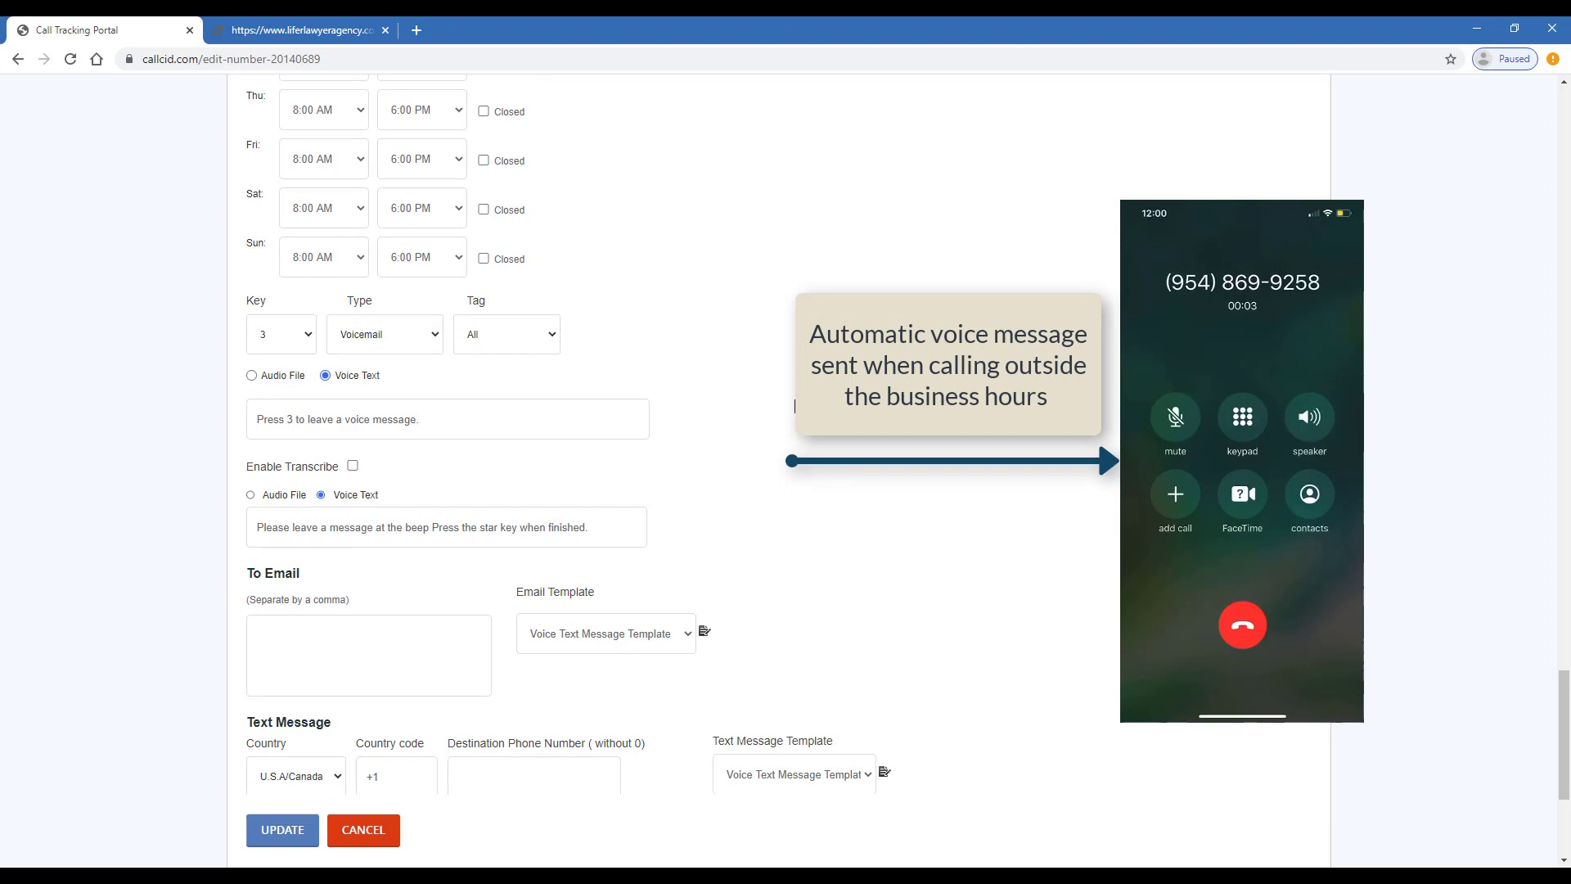
{"action": "scroll", "coordinate": [793, 400], "scroll_direction": "down", "scroll_amount": 1}
{"action": "scroll", "coordinate": [798, 411], "scroll_direction": "down", "scroll_amount": 2}
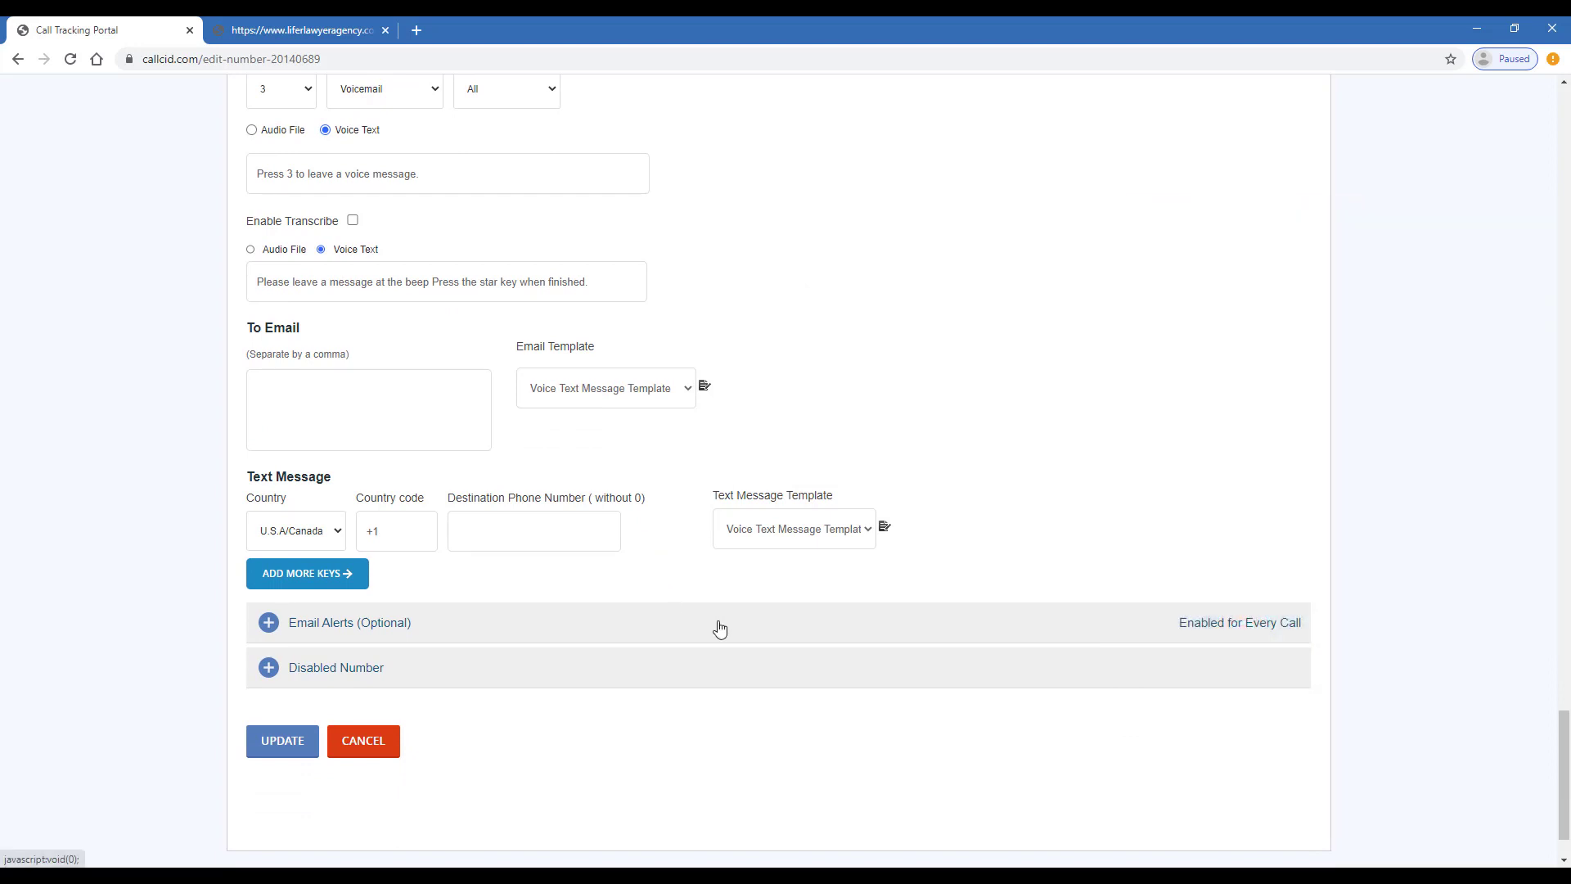
{"action": "left_click", "coordinate": [716, 627]}
{"action": "scroll", "coordinate": [754, 564], "scroll_direction": "down", "scroll_amount": 1}
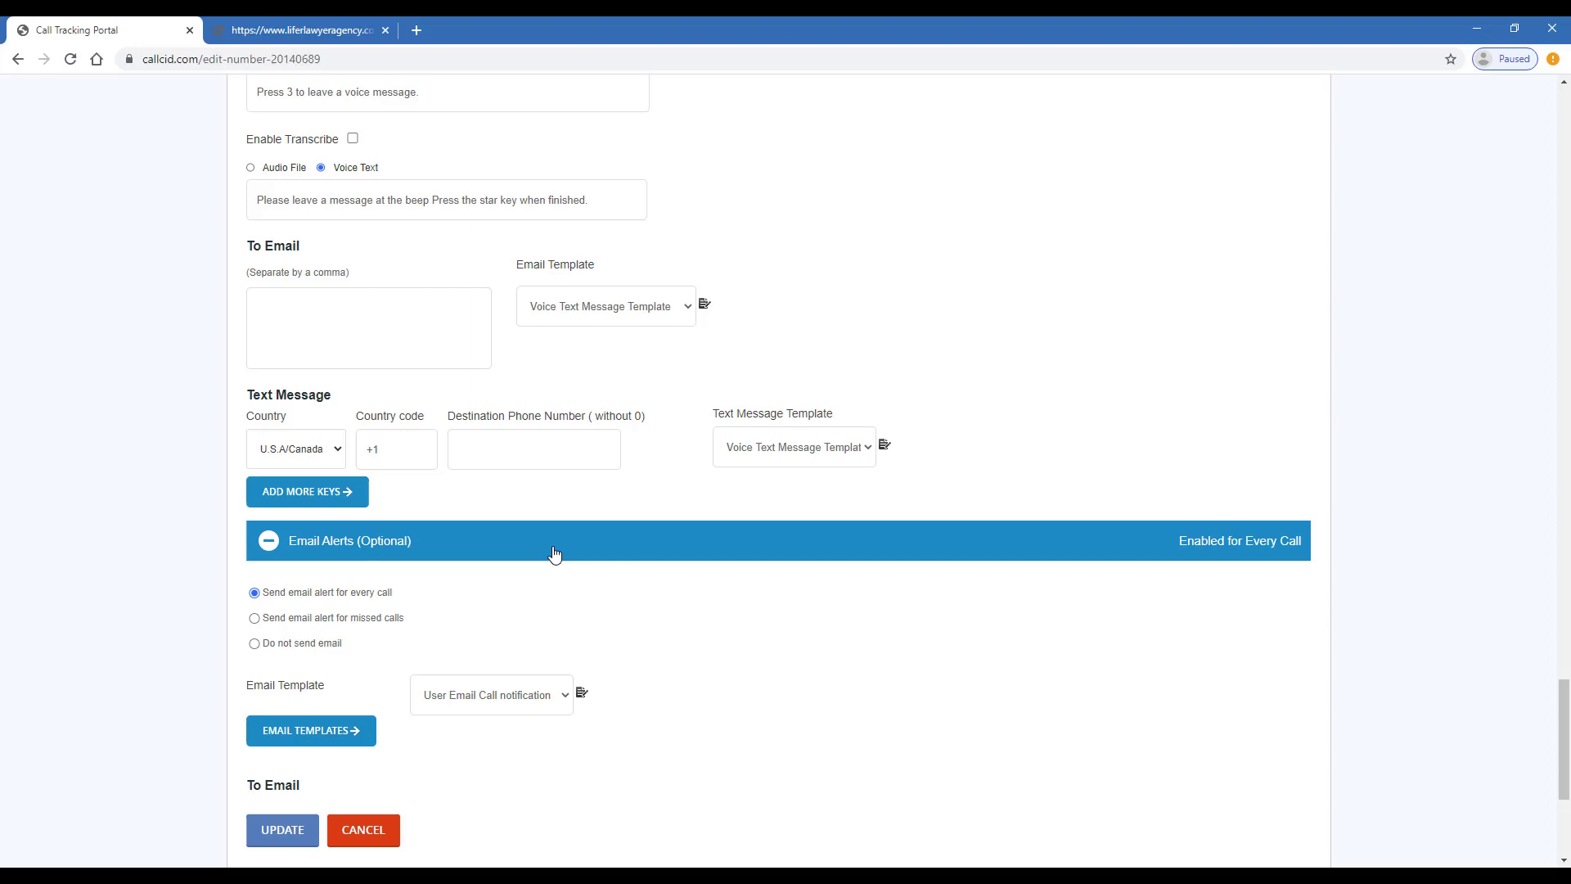
{"action": "scroll", "coordinate": [372, 601], "scroll_direction": "down", "scroll_amount": 3}
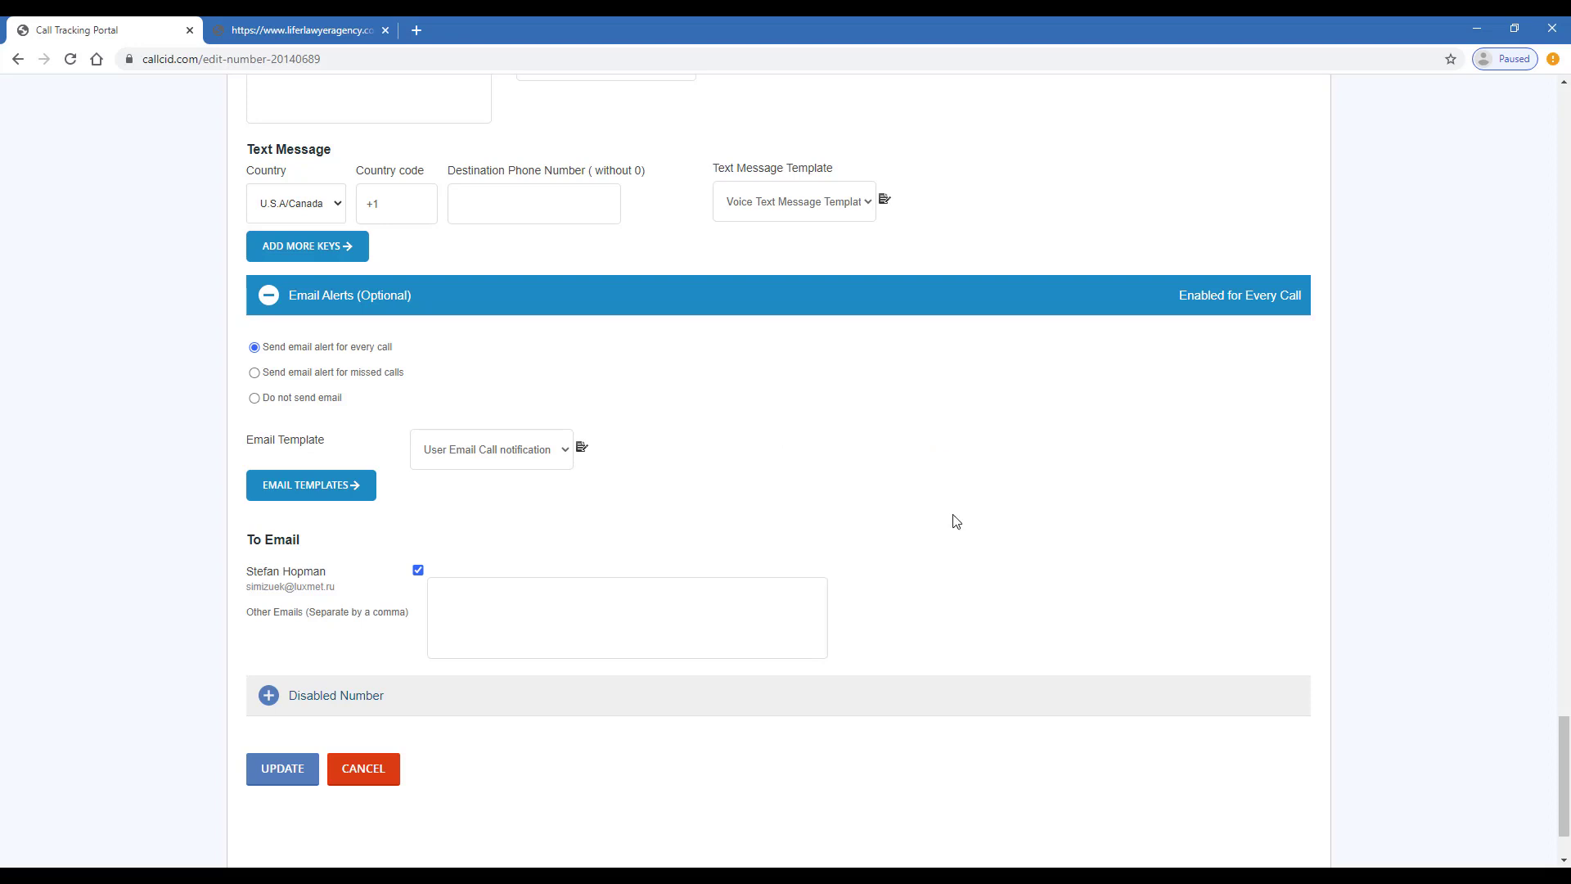
{"action": "left_click", "coordinate": [742, 701]}
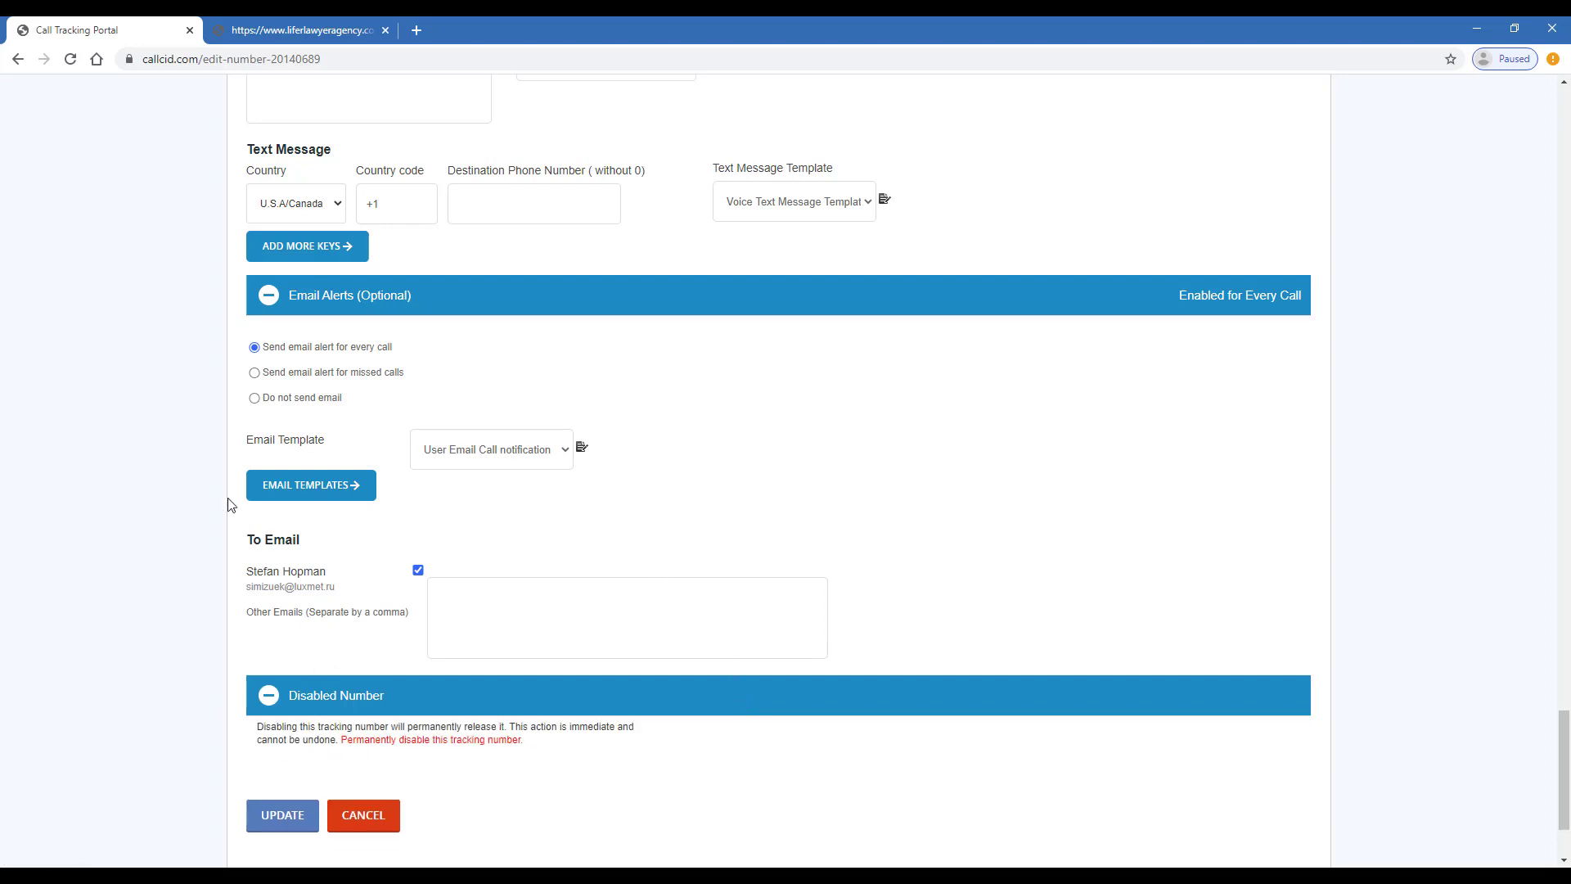
{"action": "left_click", "coordinate": [285, 815]}
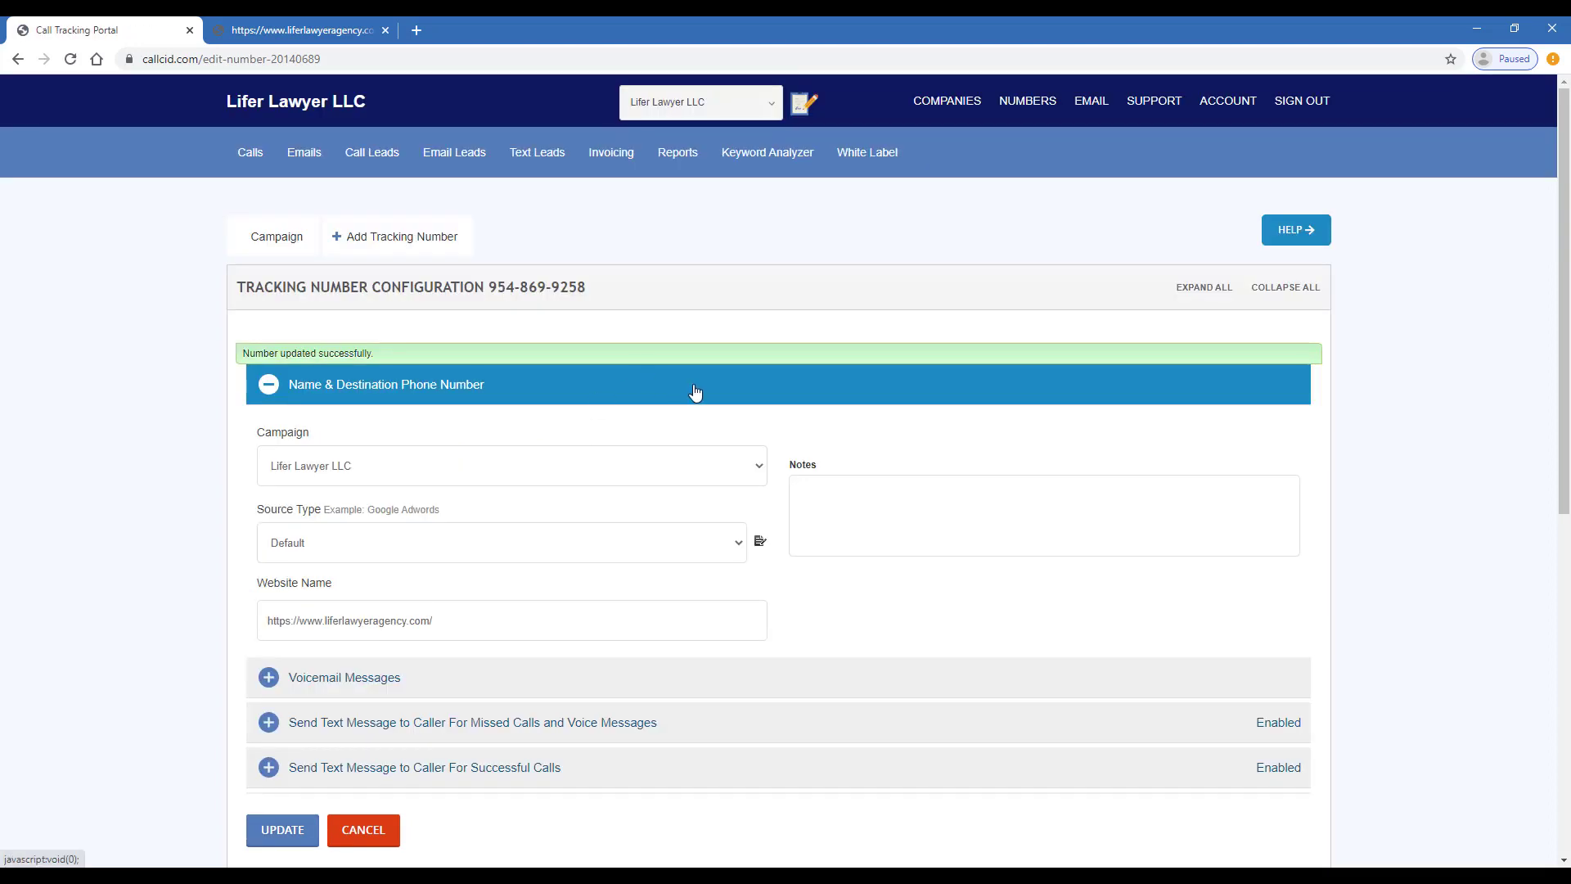
Go to the Calls report of daily answered and unanswered calls
{"action": "left_click", "coordinate": [243, 150]}
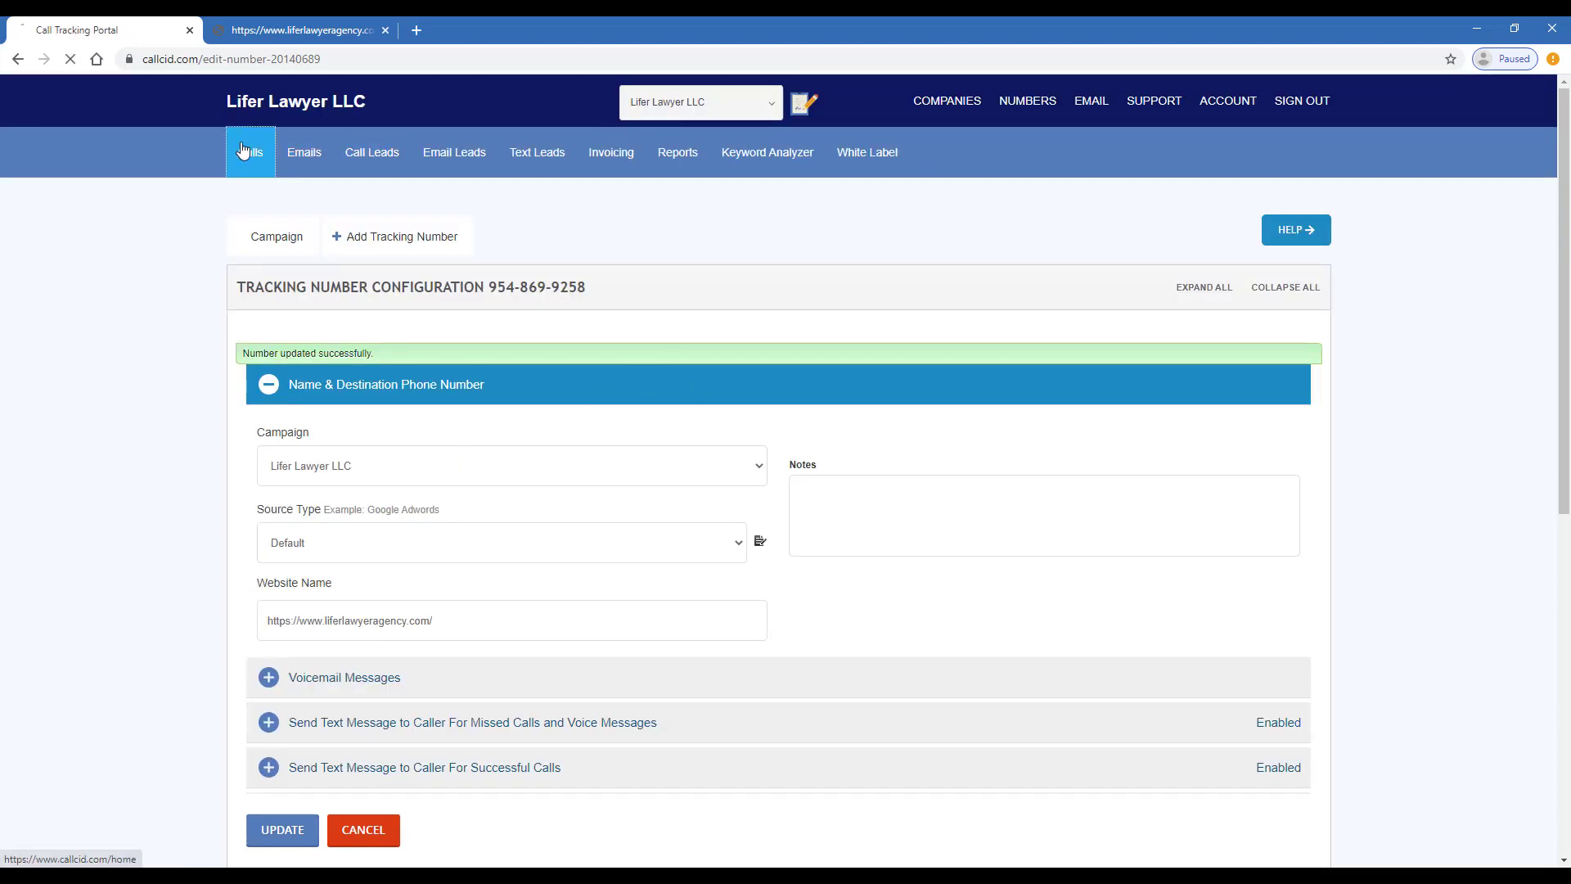